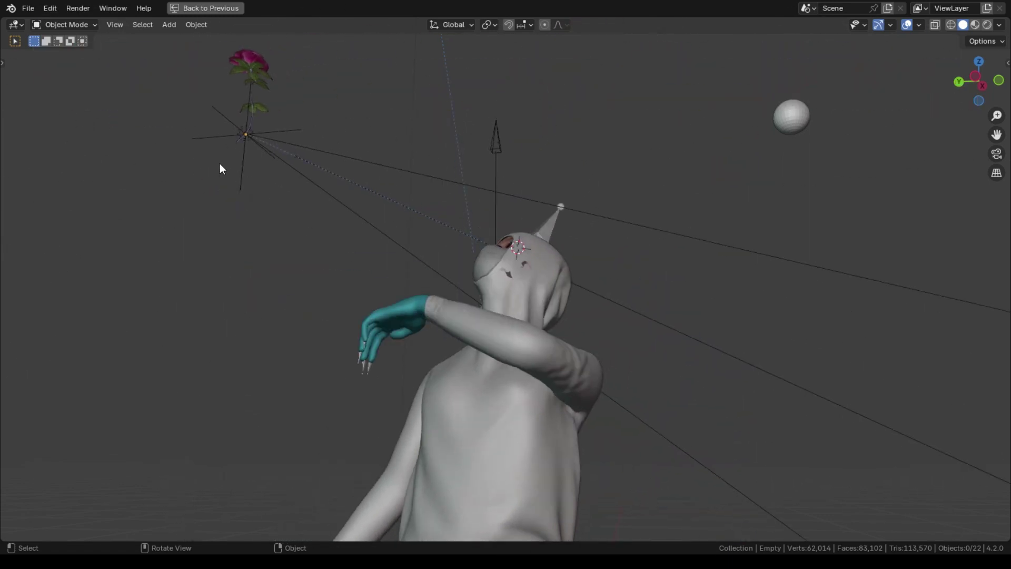
# Step: Move the empty at the base of the rose to test how the figure's head follows it
pyautogui.press('g')
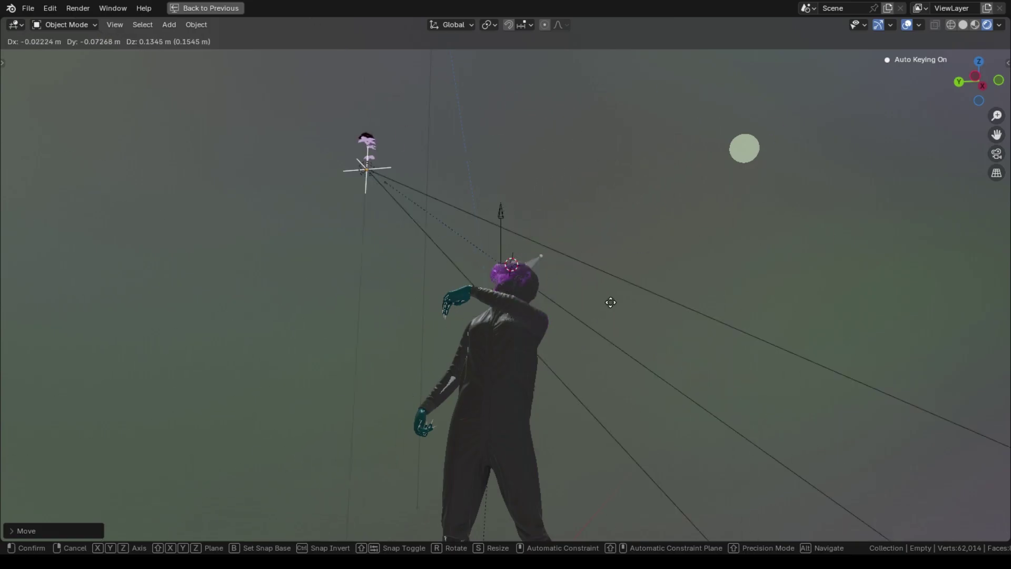
pyautogui.click(748, 195)
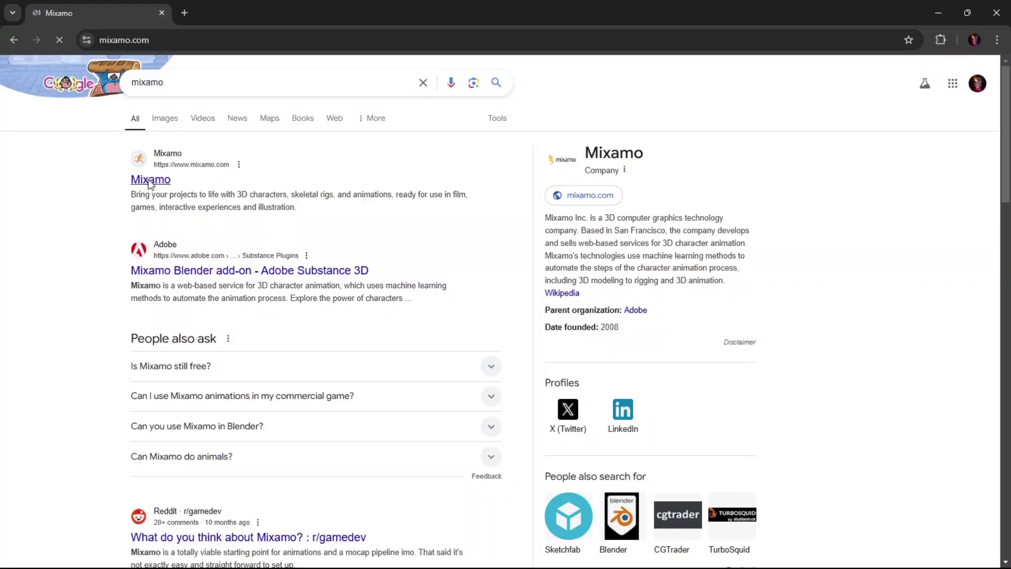
# Step: Switch to the web browser, open Mixamo from the search results and sign in with the Google account
pyautogui.click(149, 178)
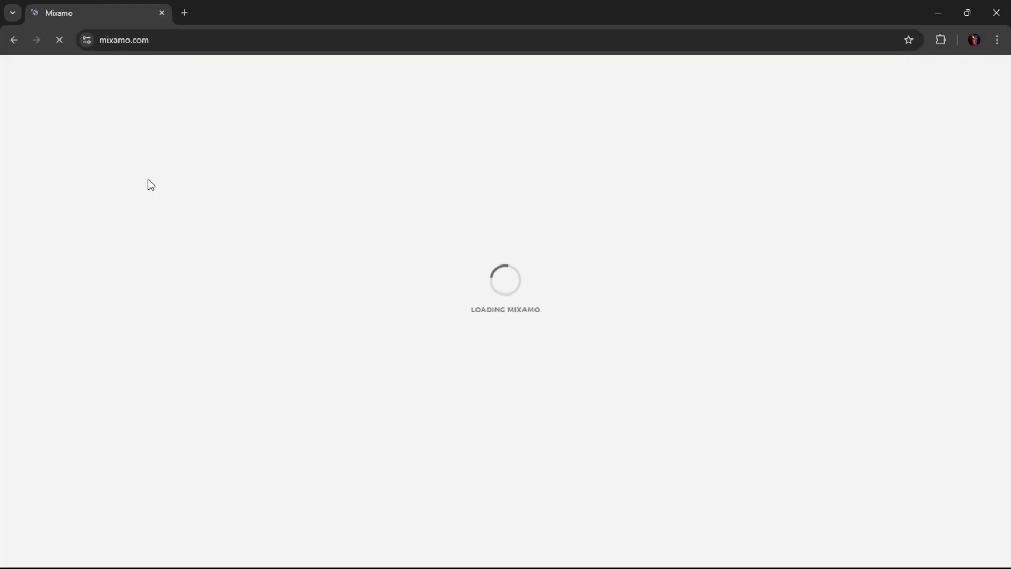
pyautogui.click(544, 366)
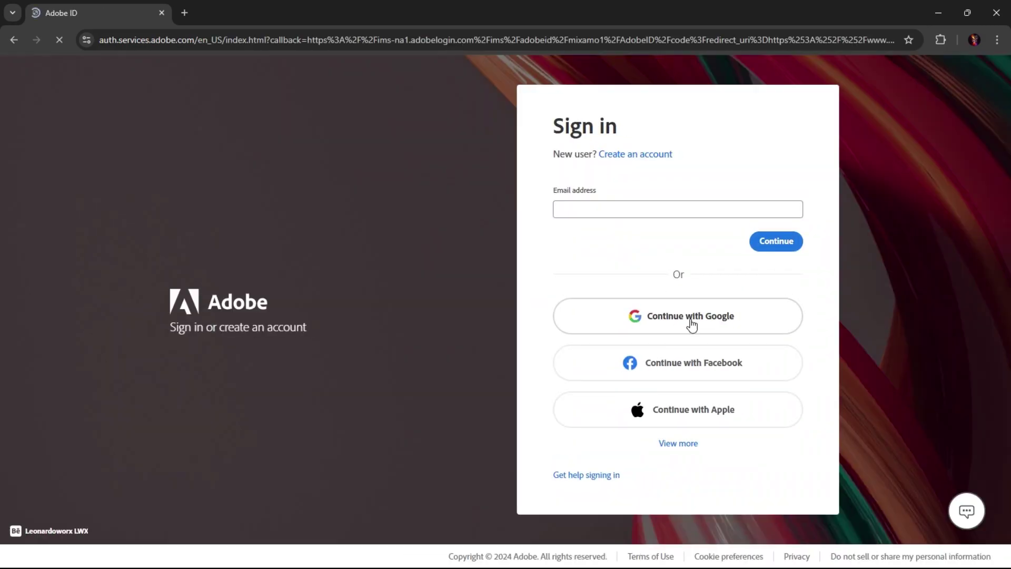
pyautogui.click(691, 323)
pyautogui.click(577, 277)
pyautogui.click(630, 385)
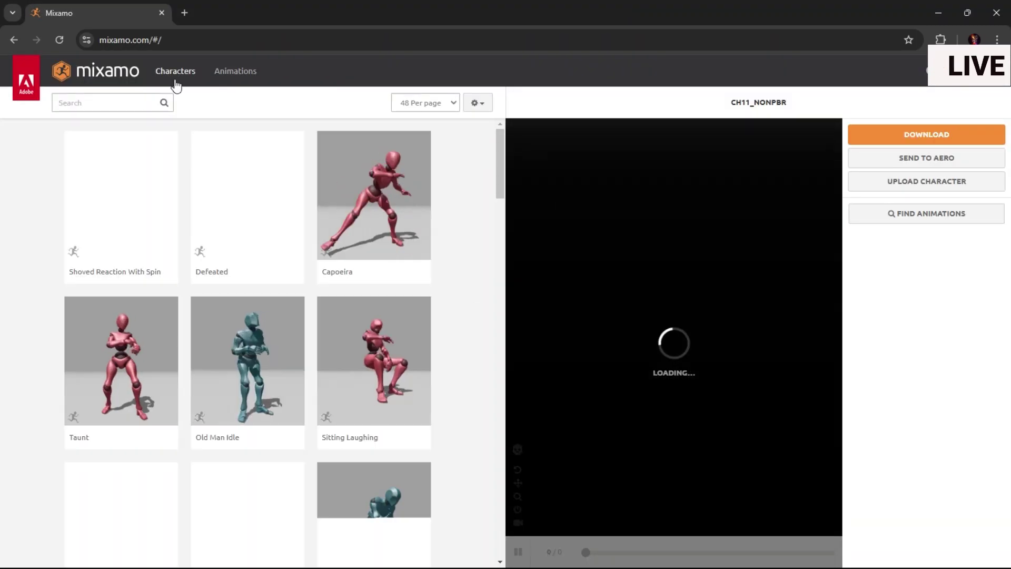
# Step: Find Olivia among the Mixamo characters and use her as the current character
pyautogui.click(175, 78)
pyautogui.scroll(-10, 466, 237)
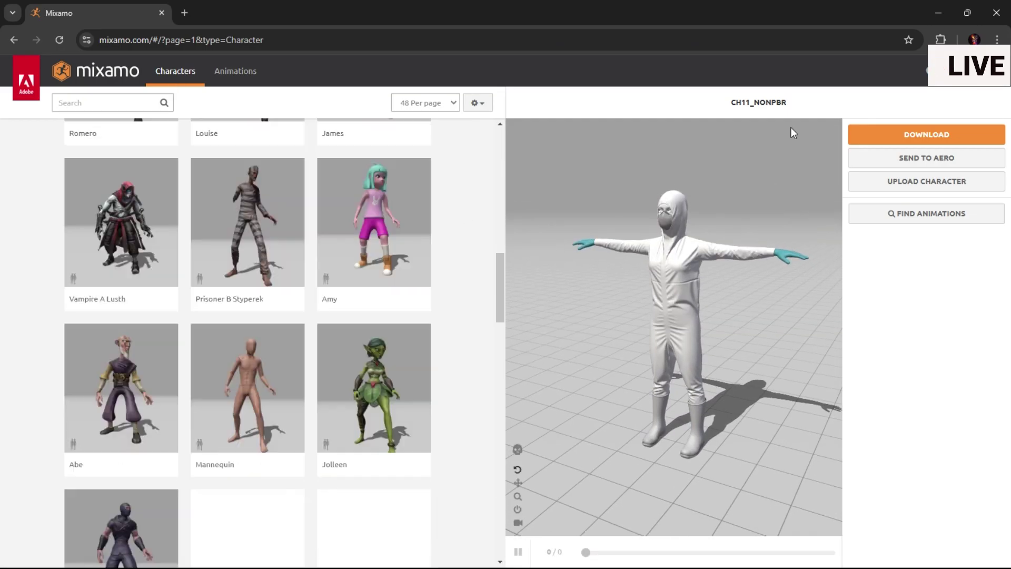
pyautogui.scroll(-15, 440, 309)
pyautogui.click(259, 246)
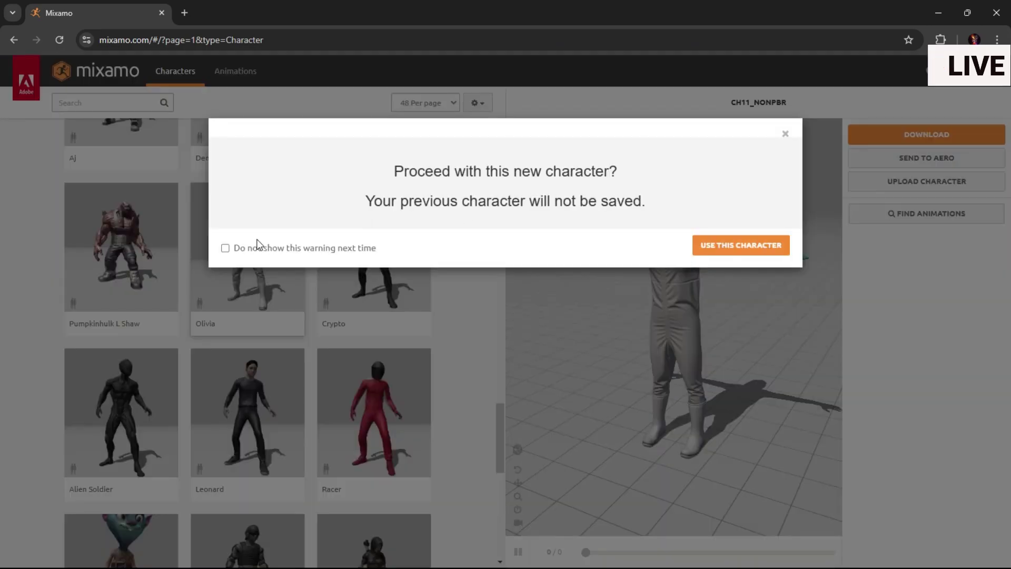
pyautogui.click(750, 249)
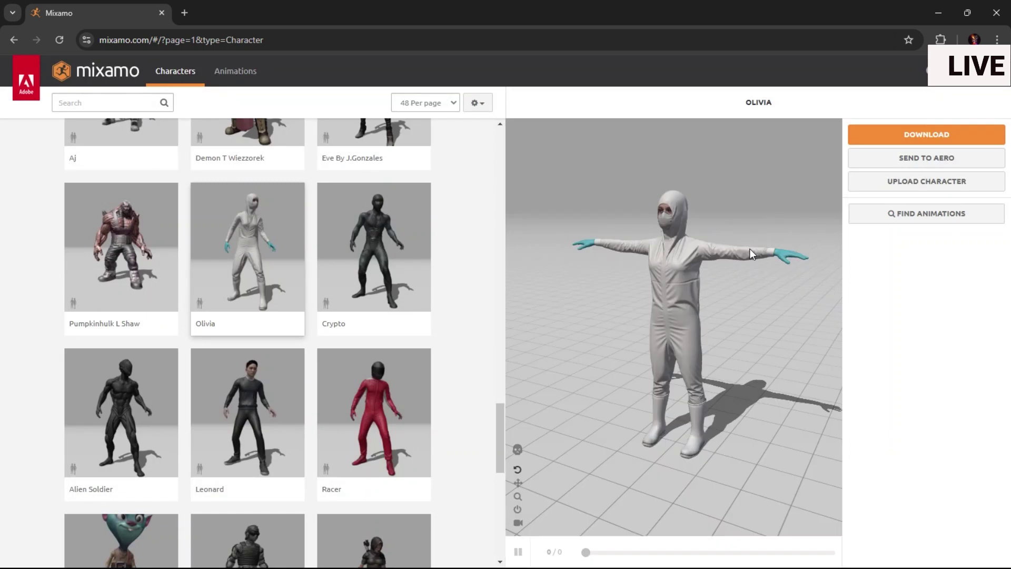
# Step: Search the Mixamo animations for "dwarf idle"
pyautogui.click(236, 71)
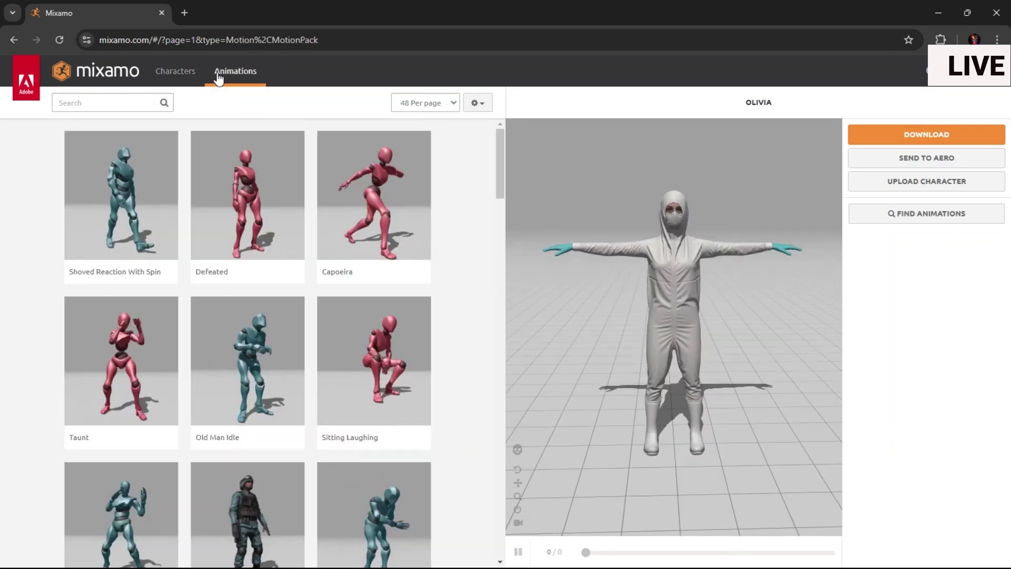
pyautogui.click(121, 102)
pyautogui.write('dwarf idle')
pyautogui.press('Return')
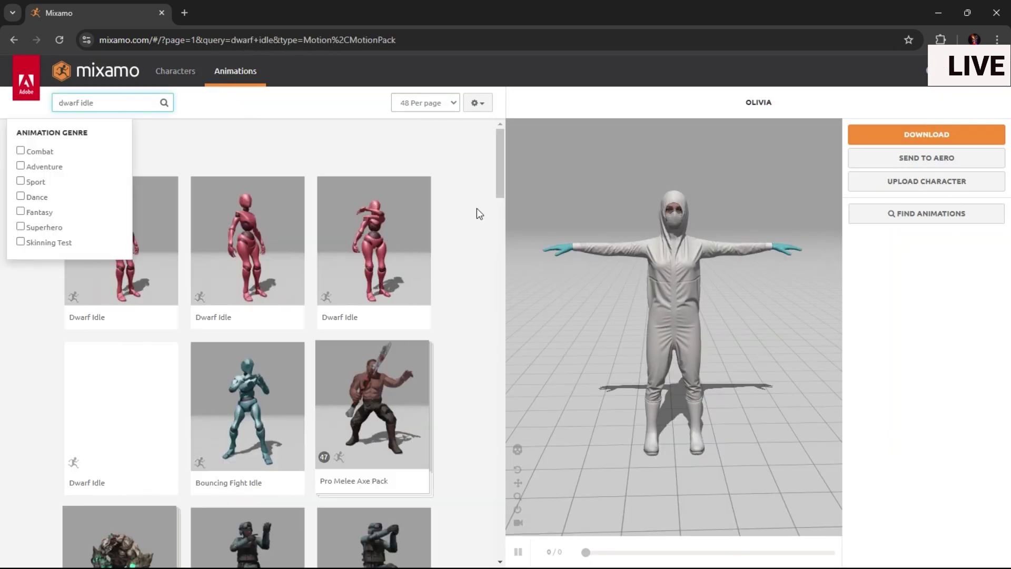
# Step: Apply the third Dwarf Idle animation to Olivia and download it as FBX Binary with skin, 30 frames per second, no keyframe reduction
pyautogui.click(369, 247)
pyautogui.click(927, 134)
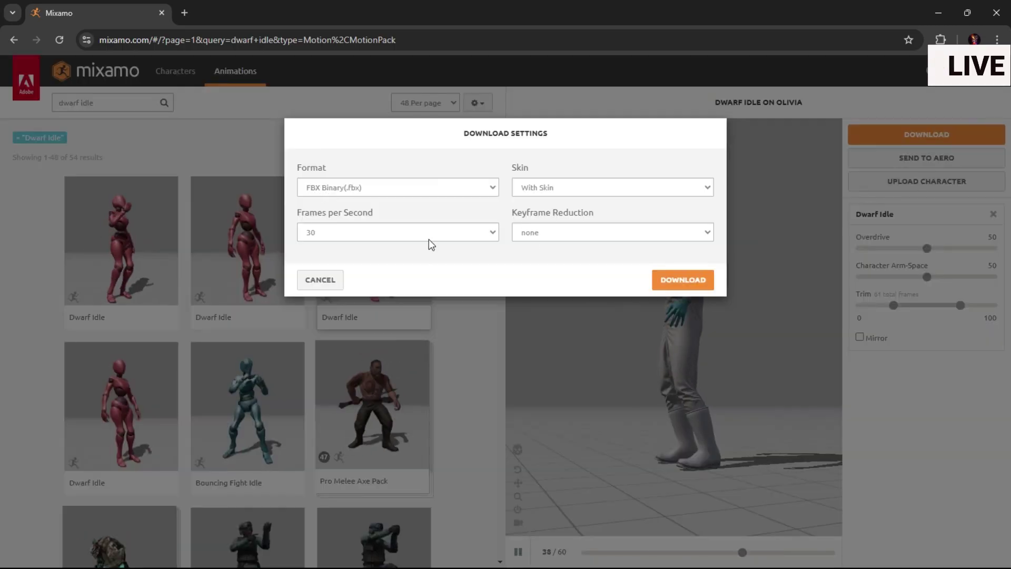
pyautogui.click(693, 280)
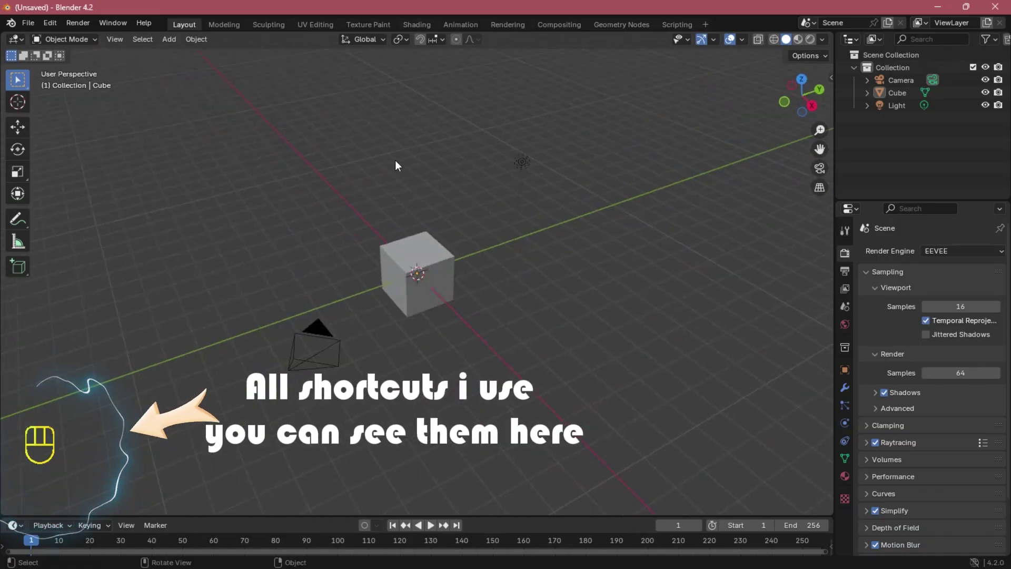
# Step: Switch to Blender and delete all the default objects from the scene
pyautogui.press('a')
pyautogui.press('x')
pyautogui.click(395, 157)
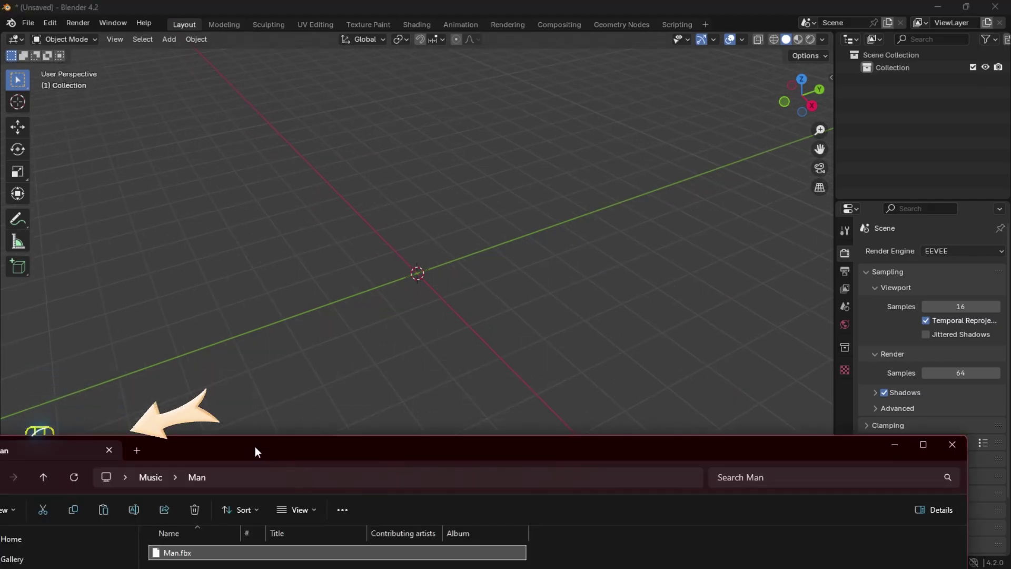
# Step: Import Man.fbx from the Man folder into the empty scene with the default FBX options
pyautogui.moveTo(254, 447); pyautogui.dragTo(768, 363)
pyautogui.moveTo(742, 467); pyautogui.dragTo(401, 224)
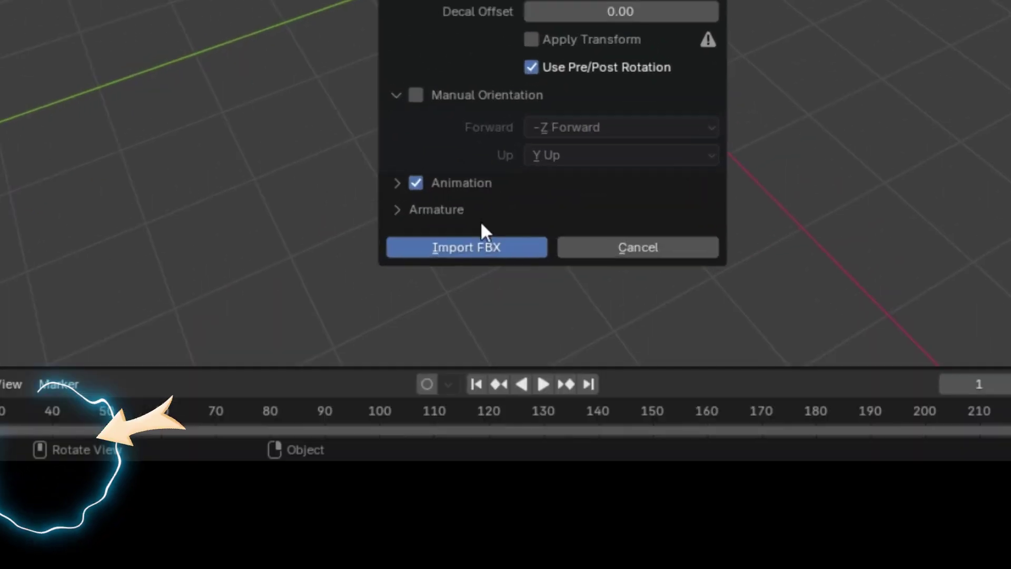
pyautogui.click(383, 447)
# Step: Select the imported armature, play its animation and enlarge the timeline to show all its keyframes
pyautogui.scroll(1, 372, 307)
pyautogui.moveTo(372, 308); pyautogui.dragTo(443, 295, button='middle')
pyautogui.scroll(4, 590, 173)
pyautogui.click(372, 121)
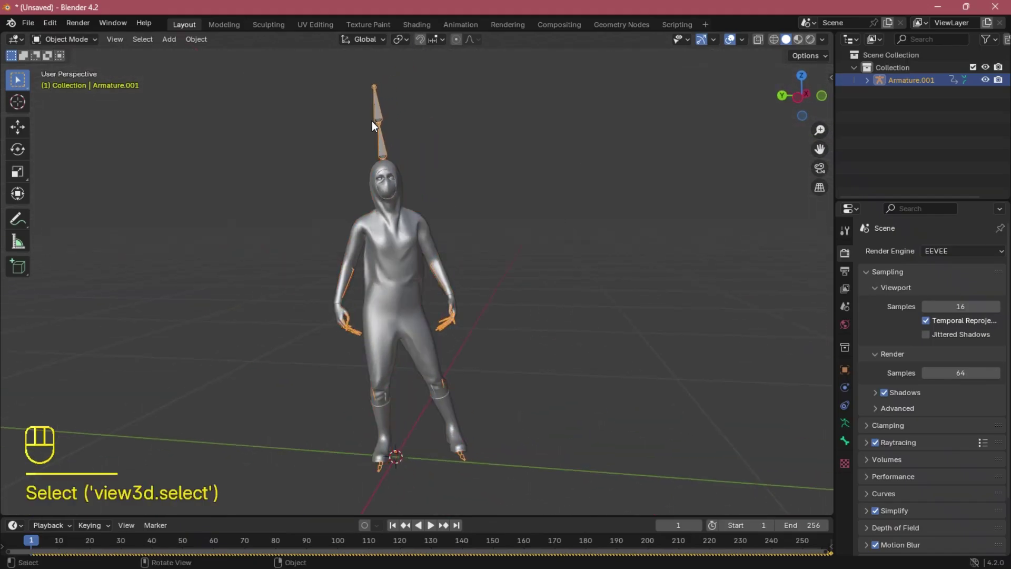
pyautogui.press('space')
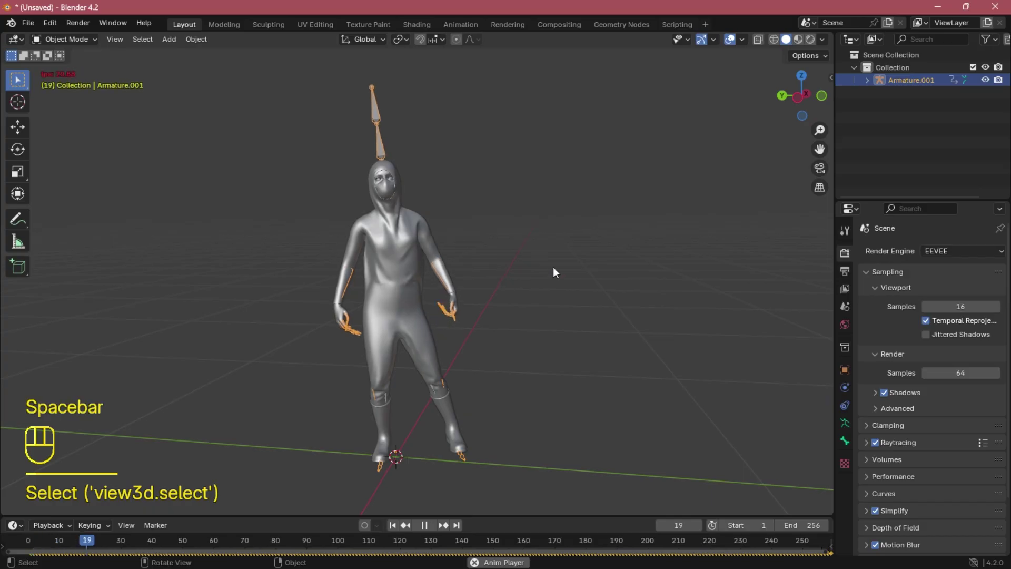
pyautogui.moveTo(522, 515); pyautogui.dragTo(520, 331)
pyautogui.scroll(-4, 519, 435)
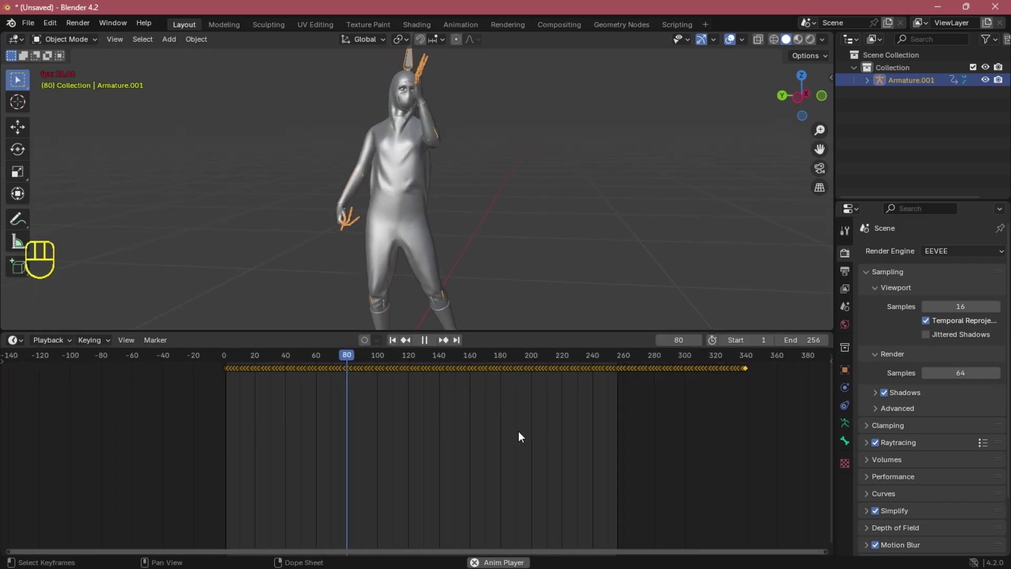
# Step: Compress all the armature's keyframes in the timeline and shift them to span about frames 4 to 63
pyautogui.press('a')
pyautogui.press('s')
pyautogui.click(477, 407)
pyautogui.press('g')
pyautogui.click(476, 397)
pyautogui.press('s')
pyautogui.click(548, 372)
pyautogui.press('g')
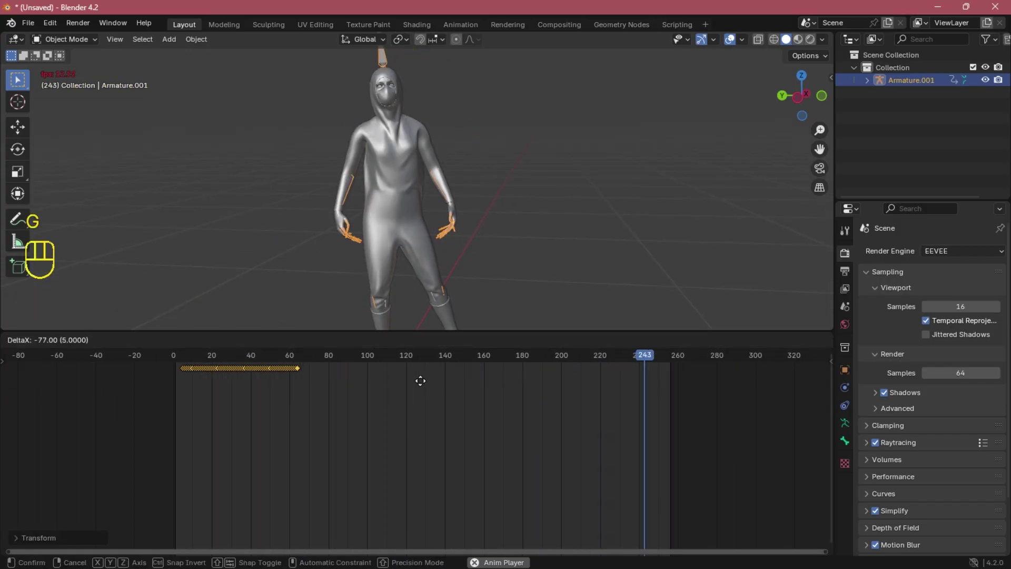
pyautogui.click(420, 381)
# Step: Set the animation's end frame to 64, then reduce the timeline's height and stop playback
pyautogui.moveTo(806, 340)
pyautogui.mouseDown()
pyautogui.moveTo(690, 339)
pyautogui.moveTo(806, 339)
pyautogui.mouseUp()
pyautogui.moveTo(471, 331); pyautogui.dragTo(485, 475)
pyautogui.moveTo(379, 102); pyautogui.dragTo(395, 123, button='middle')
pyautogui.click(395, 123)
pyautogui.click(503, 200)
pyautogui.press('space')
# Step: Put the armature into Pose Mode and select the lower of the two bones above the head
pyautogui.moveTo(509, 227); pyautogui.dragTo(545, 276, button='middle')
pyautogui.scroll(1, 561, 231)
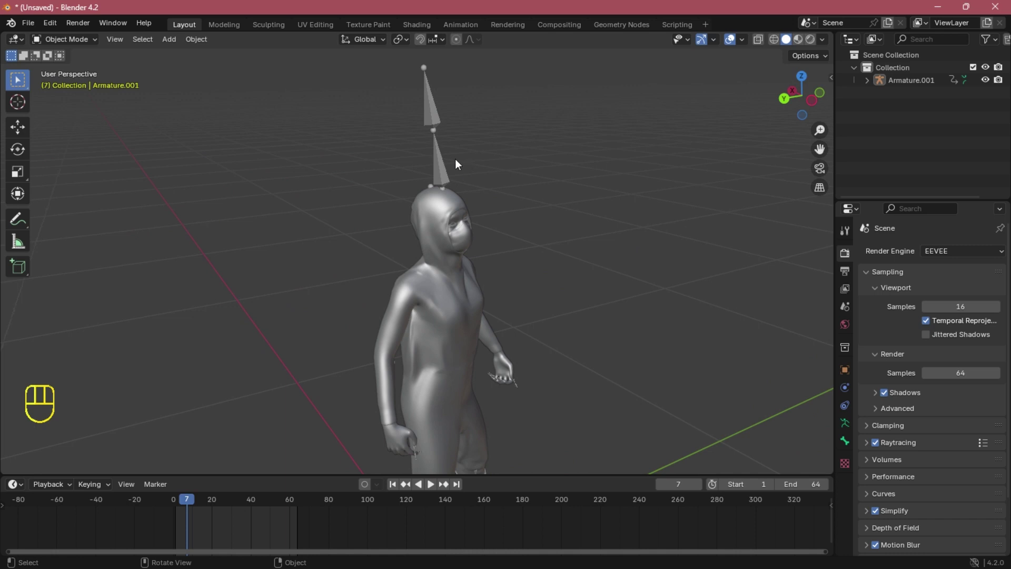
pyautogui.click(435, 162)
pyautogui.click(65, 39)
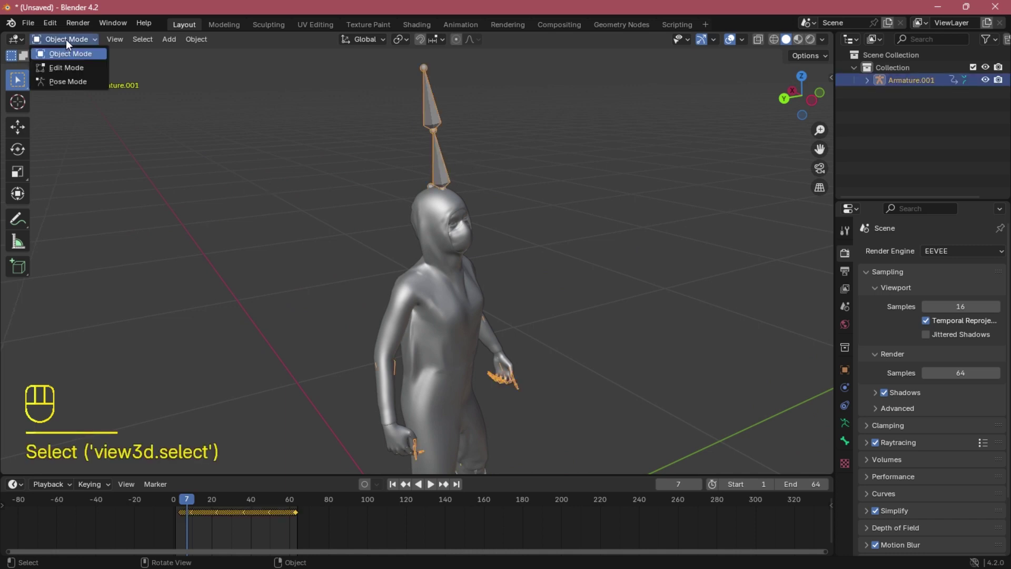
pyautogui.click(68, 81)
pyautogui.moveTo(401, 240); pyautogui.dragTo(378, 217, button='middle')
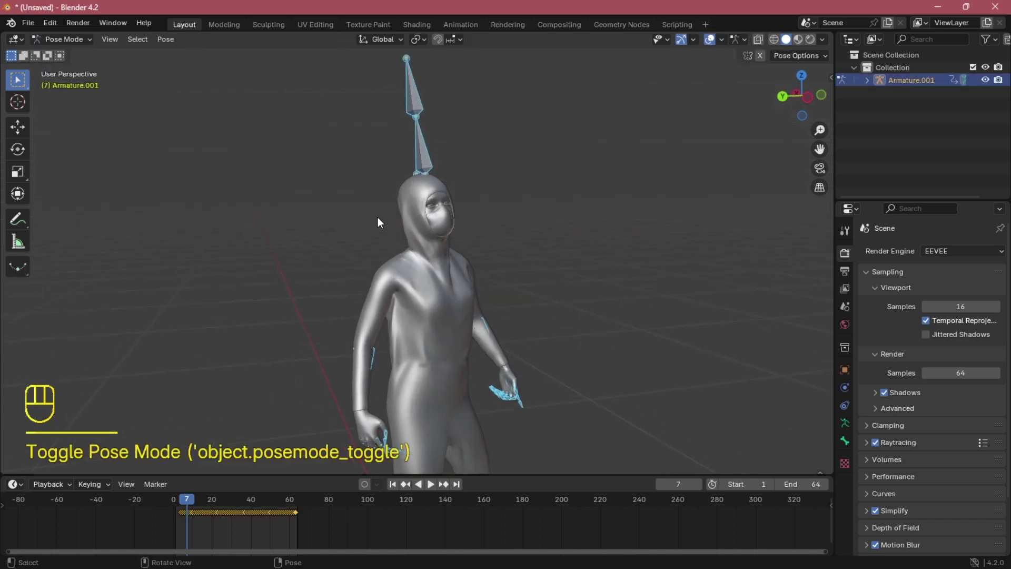
pyautogui.scroll(2, 378, 217)
pyautogui.keyDown('shift'); pyautogui.moveTo(434, 188); pyautogui.dragTo(381, 250, button='middle'); pyautogui.keyUp('shift')
pyautogui.click(381, 159)
pyautogui.click(382, 162)
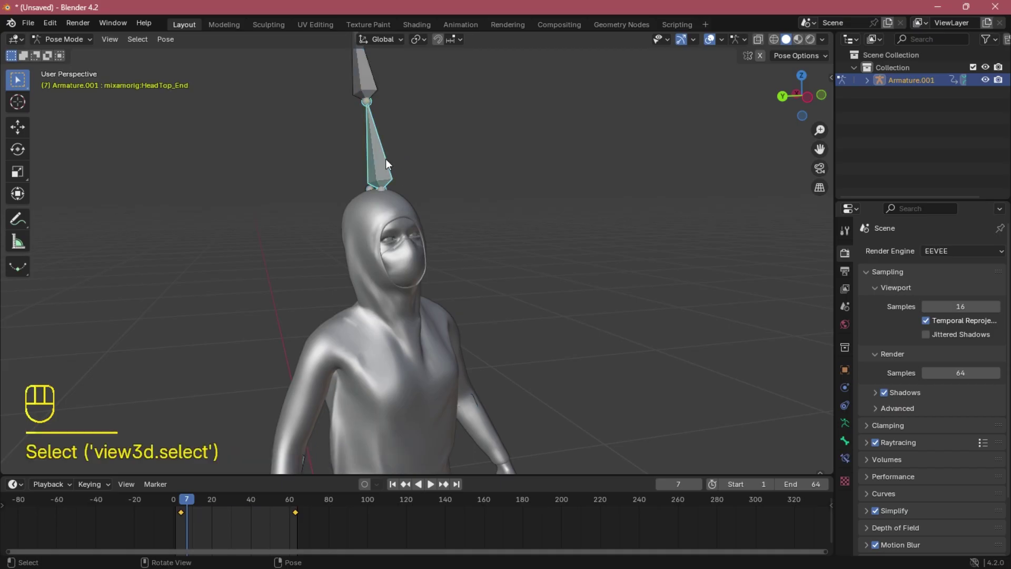
# Step: Enable In Front in the armature's viewport display so its bones are drawn over the body
pyautogui.scroll(-4, 393, 161)
pyautogui.keyDown('shift'); pyautogui.moveTo(361, 187); pyautogui.dragTo(353, 190, button='middle'); pyautogui.keyUp('shift')
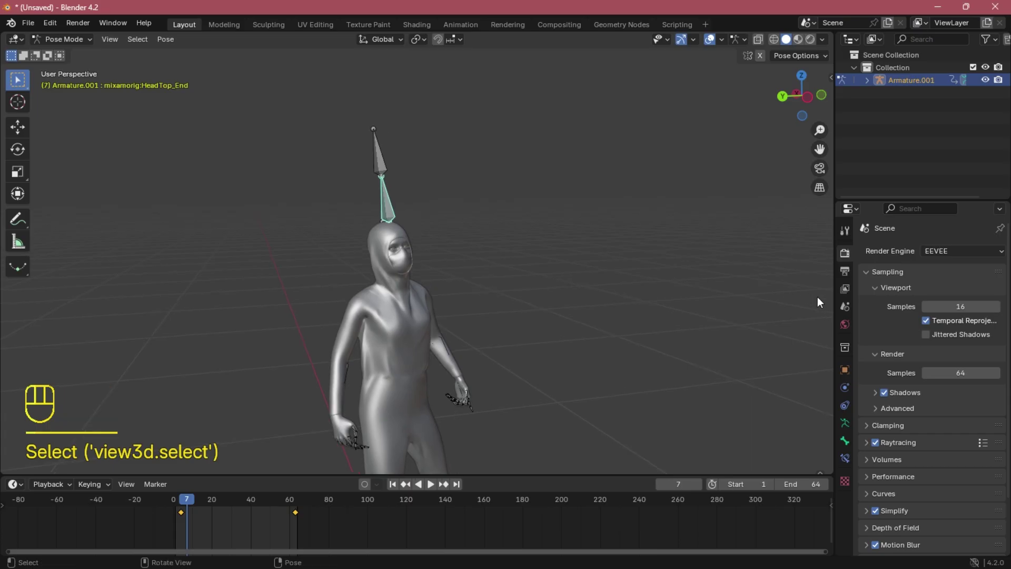
pyautogui.click(844, 370)
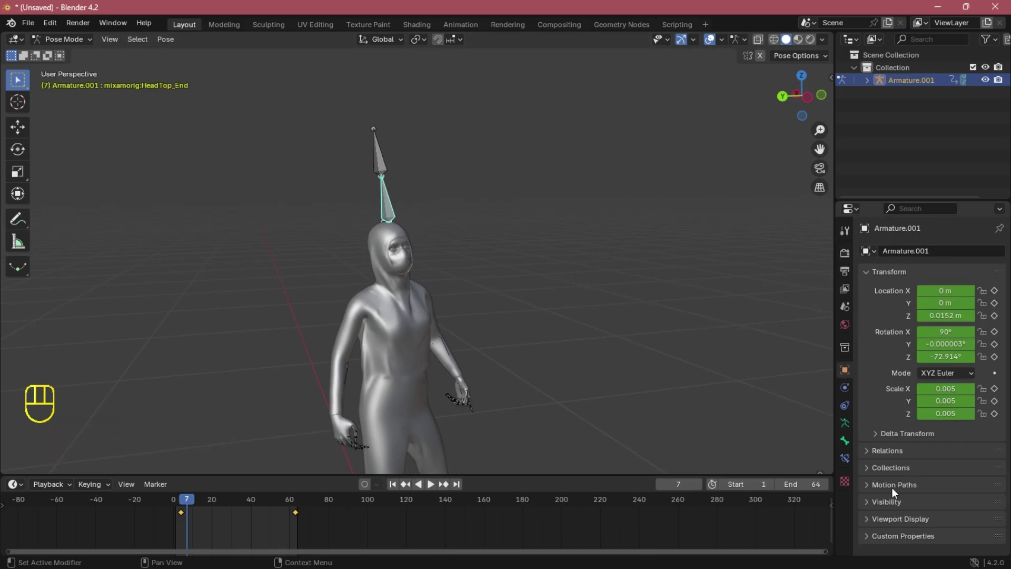
pyautogui.scroll(-3, 956, 411)
pyautogui.click(921, 495)
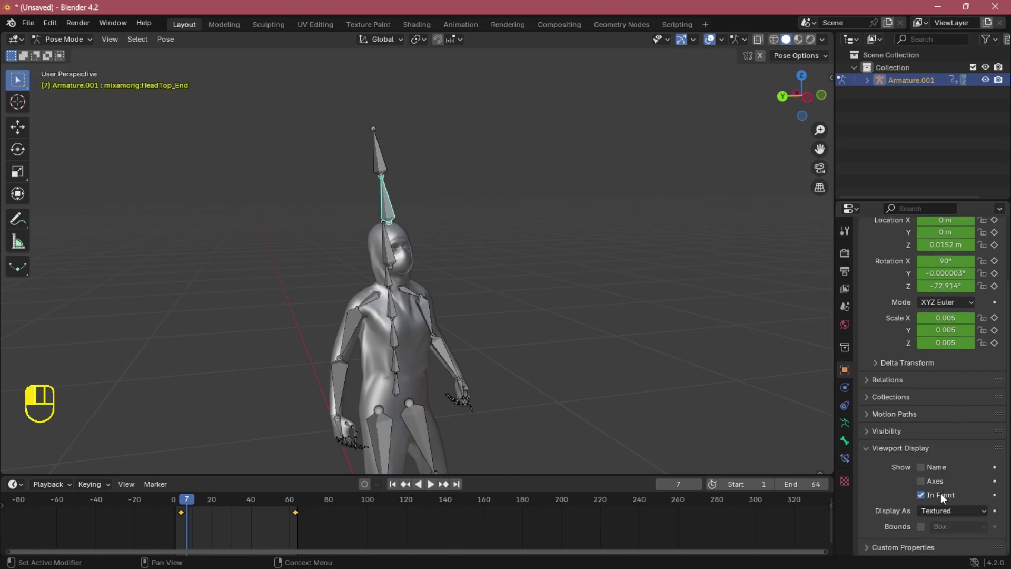
# Step: Select the head bone inside the figure's head
pyautogui.scroll(5, 418, 293)
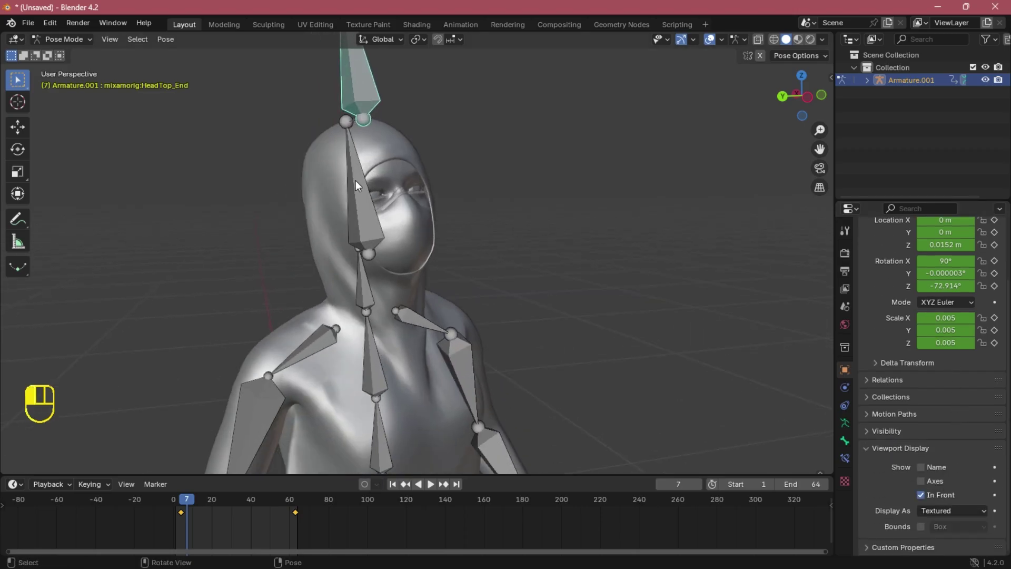
pyautogui.click(356, 181)
pyautogui.scroll(-3, 404, 201)
# Step: Try moving the head bone freely, undoing each move
pyautogui.press('g')
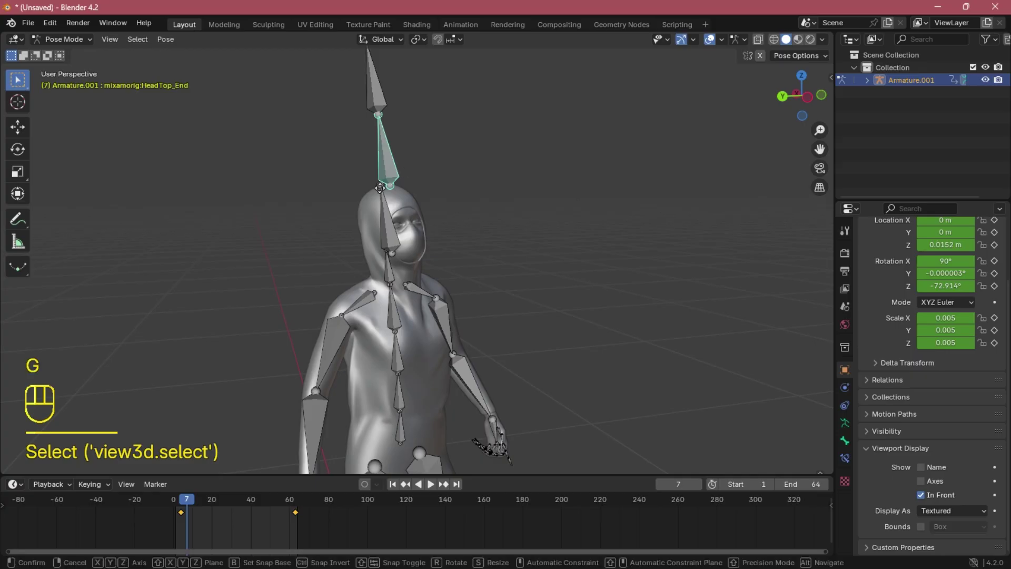
pyautogui.click(372, 213)
pyautogui.hotkey('ctrl', 'z')
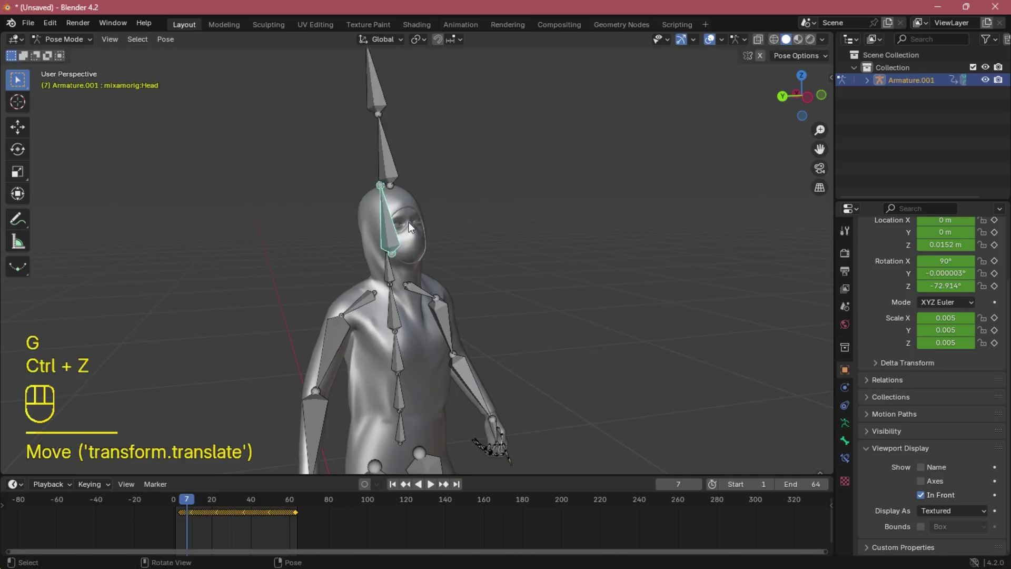
pyautogui.click(419, 226)
pyautogui.press('g')
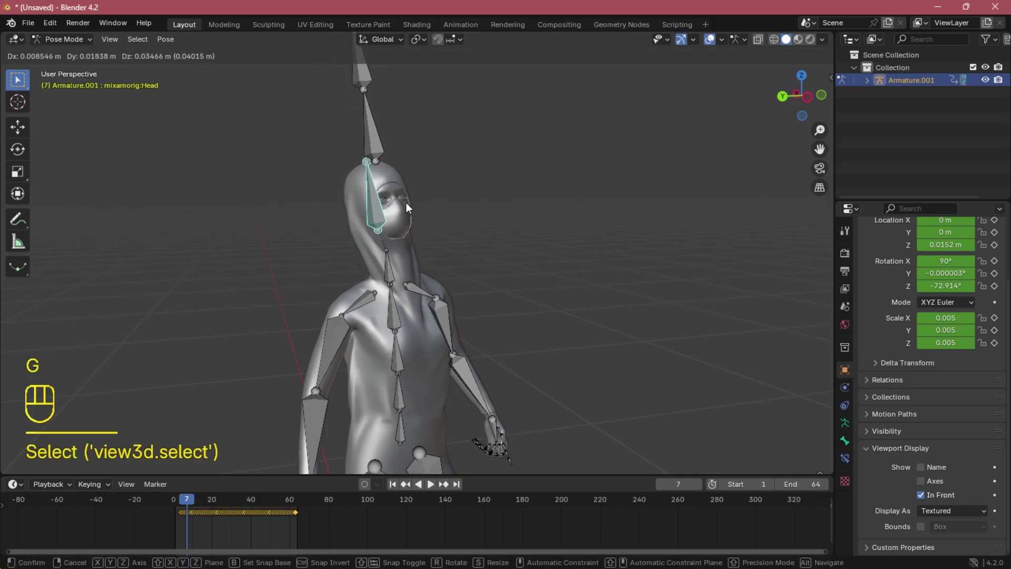
pyautogui.click(390, 213)
pyautogui.hotkey('ctrl', 'z')
# Step: Try rotating the head bone about the global Z axis and undo the rotation
pyautogui.scroll(2, 390, 212)
pyautogui.press('r')
pyautogui.press('z')
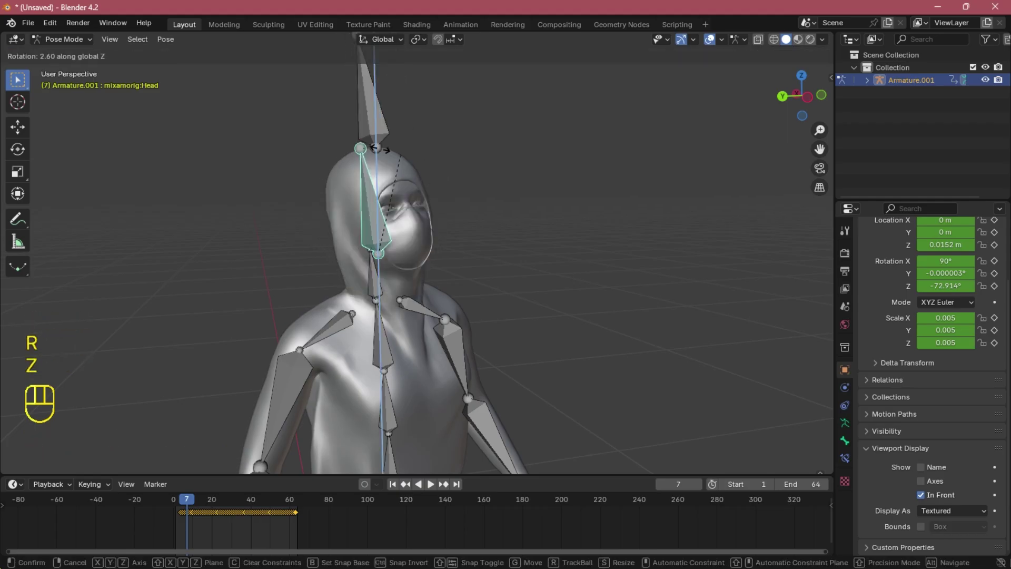
pyautogui.click(374, 147)
pyautogui.hotkey('ctrl', 'z')
# Step: Clear all keyframes from the head bone's location, rotation and scale
pyautogui.scroll(-2, 428, 201)
pyautogui.press('n')
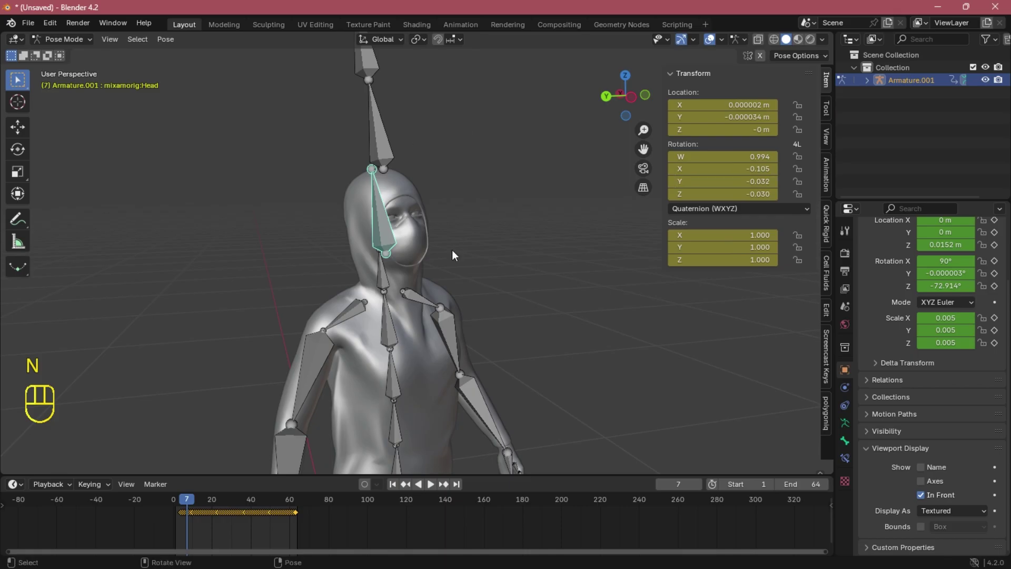
pyautogui.moveTo(453, 253); pyautogui.dragTo(458, 233, button='middle')
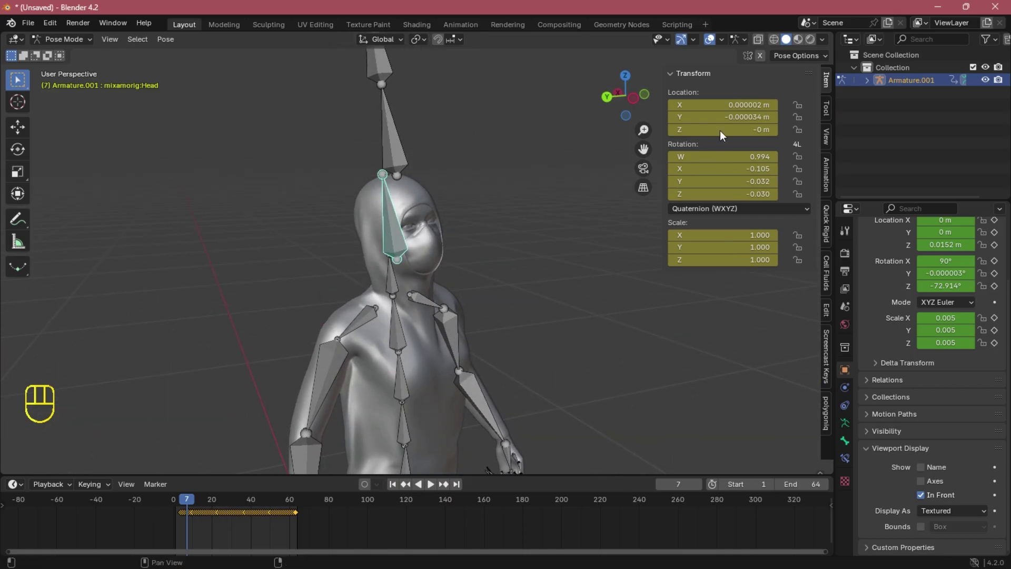
pyautogui.rightClick(735, 112)
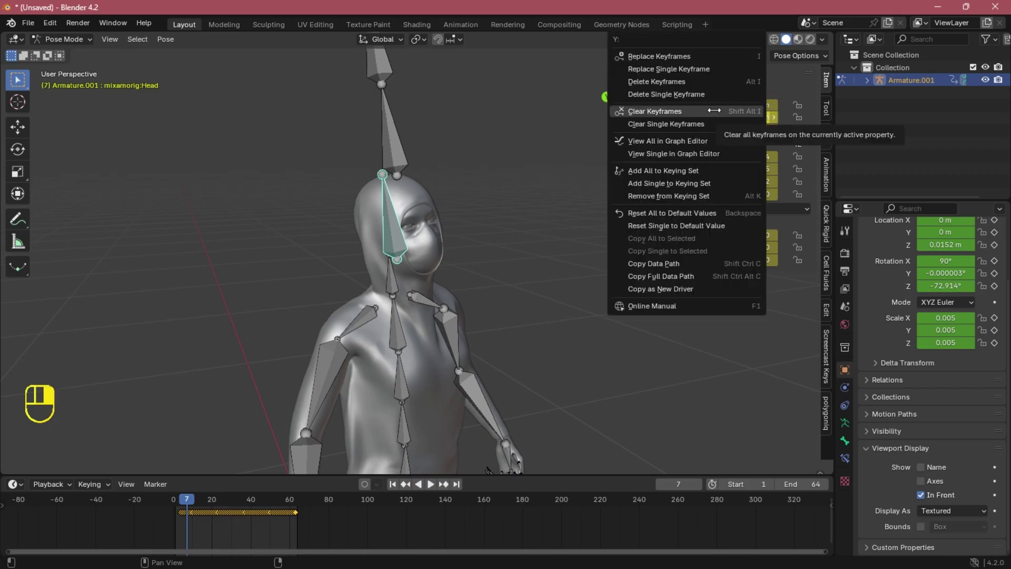
pyautogui.click(711, 115)
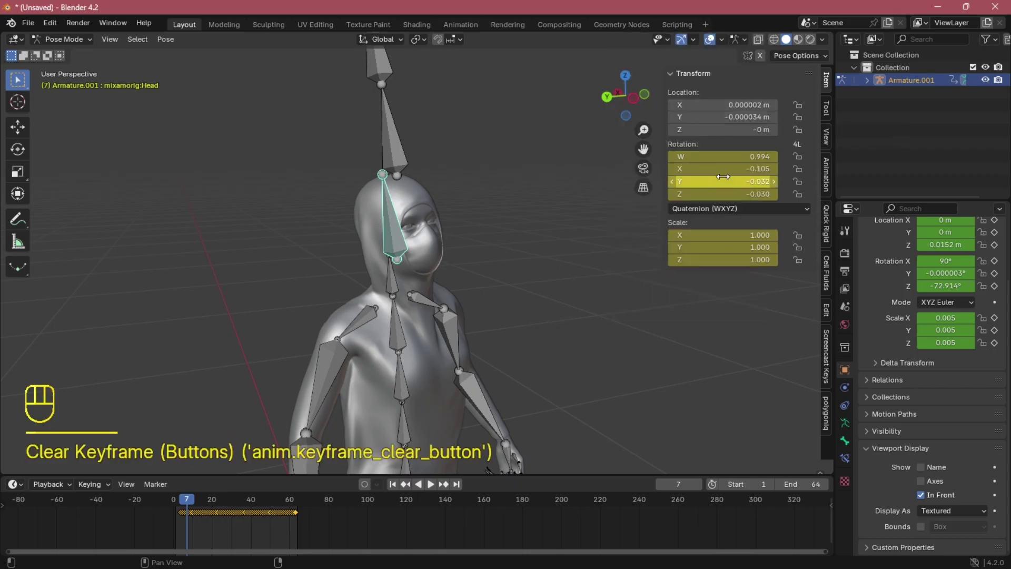
pyautogui.rightClick(720, 178)
pyautogui.click(721, 177)
pyautogui.rightClick(721, 250)
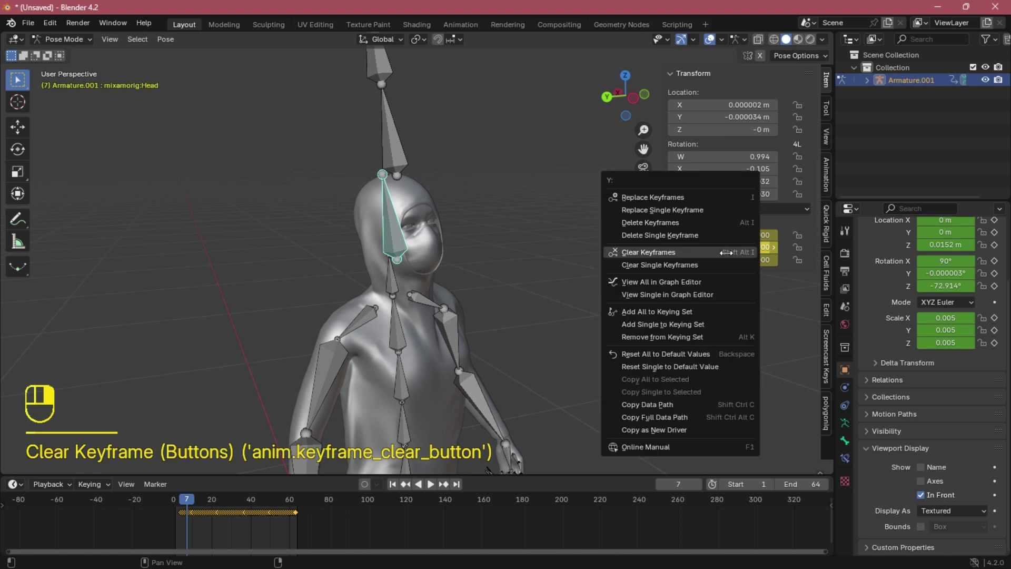
pyautogui.click(722, 253)
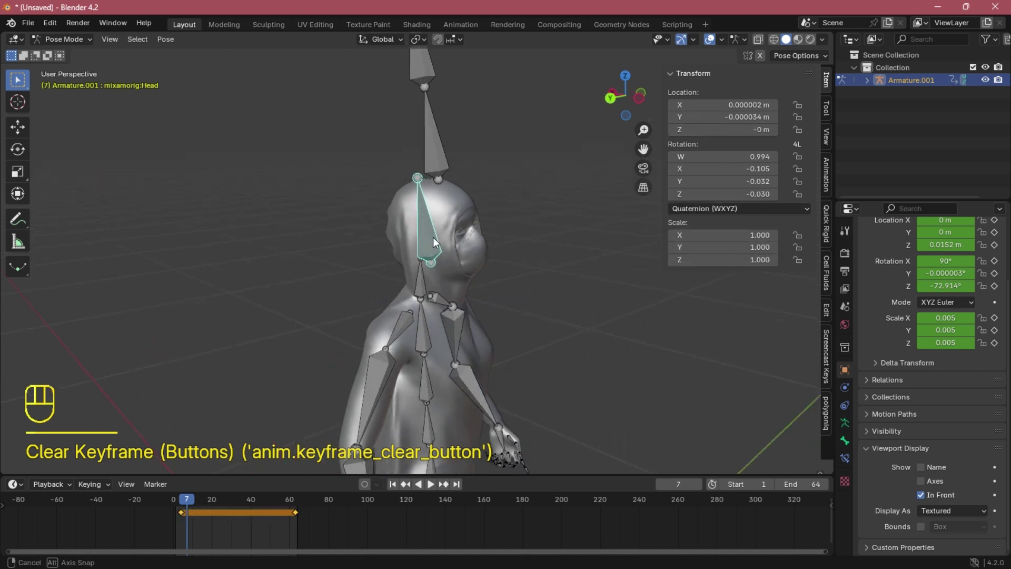
pyautogui.click(349, 233)
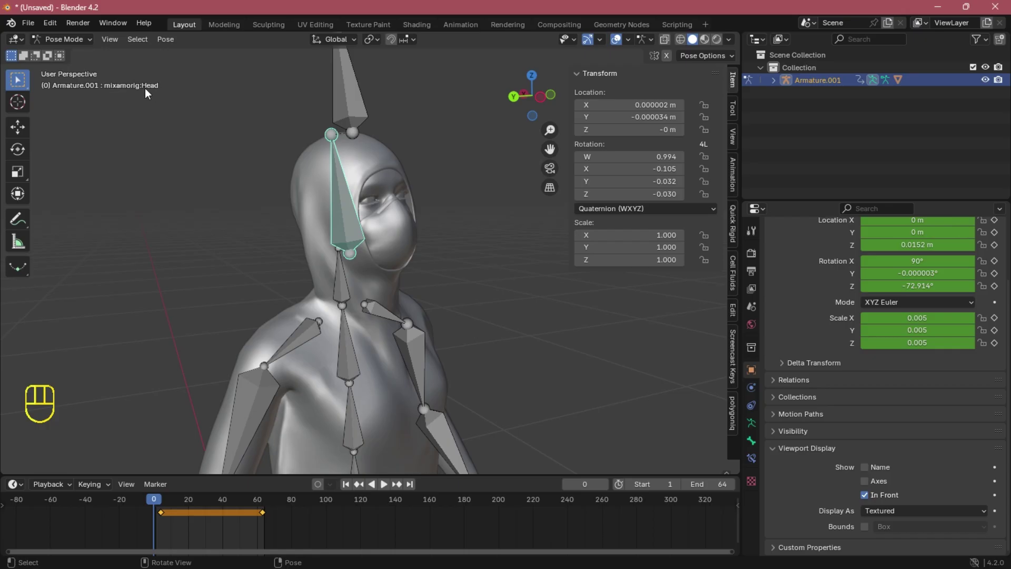
# Step: Switch the armature from Pose Mode to Object Mode and deselect it
pyautogui.keyDown('shift'); pyautogui.moveTo(428, 196); pyautogui.dragTo(348, 158, button='middle'); pyautogui.keyUp('shift')
pyautogui.click(38, 37)
pyautogui.click(75, 46)
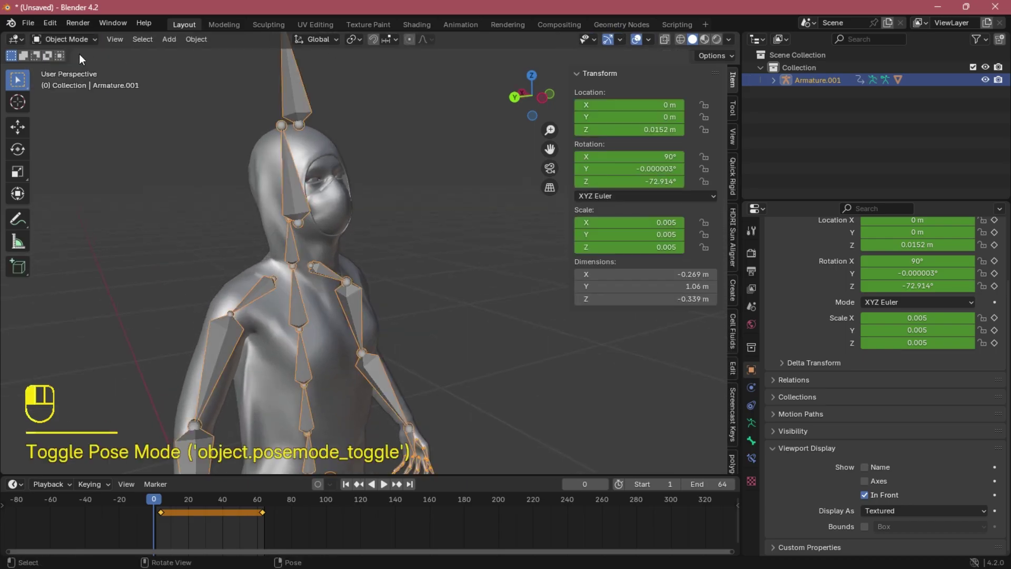
pyautogui.click(389, 191)
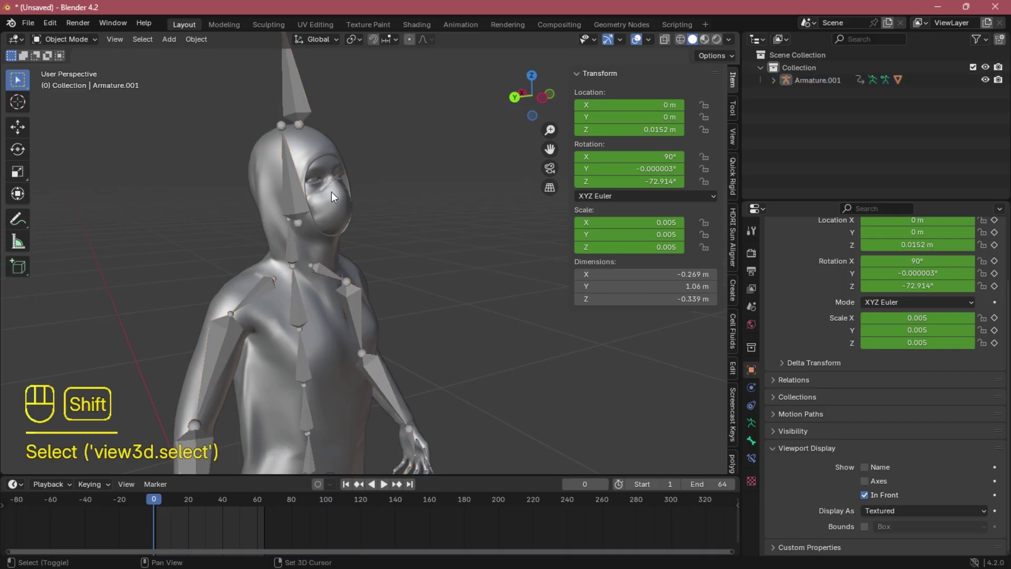
# Step: Place the 3D cursor on the figure's face, add a Plain Axes empty there and scale it to about 0.060
pyautogui.keyDown('shift'); pyautogui.rightClick(343, 195); pyautogui.keyUp('shift')
pyautogui.moveTo(343, 195); pyautogui.dragTo(362, 226, button='middle')
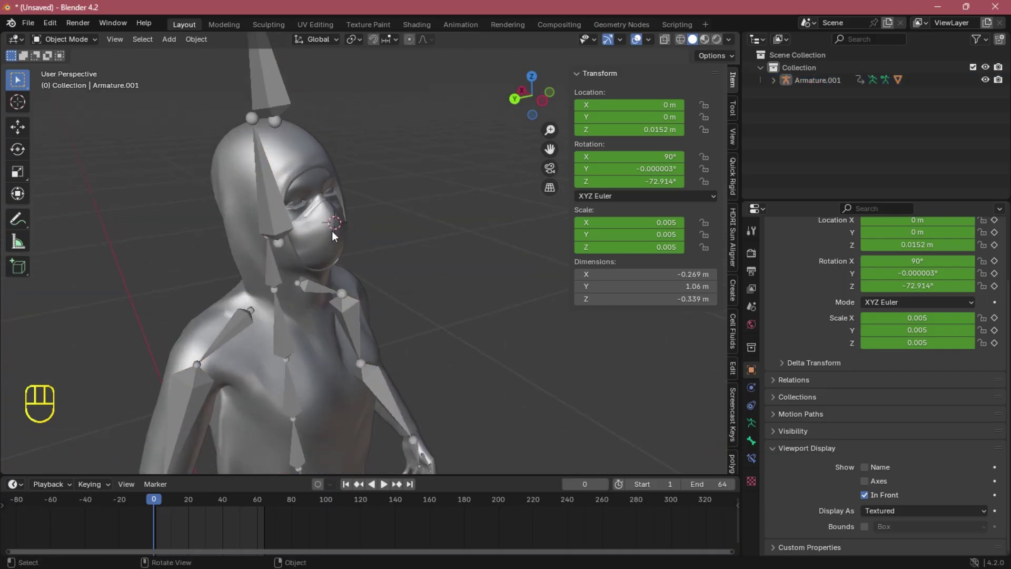
pyautogui.hotkey('shift', 'a')
pyautogui.moveTo(267, 206)
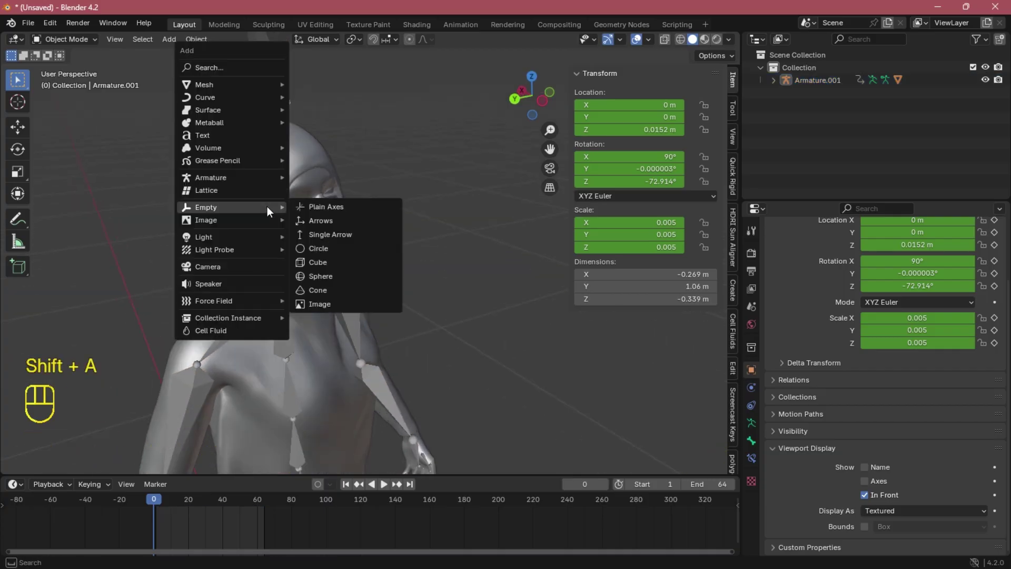
pyautogui.click(364, 213)
pyautogui.press('s')
pyautogui.click(354, 228)
# Step: Move the empty forward along the global X axis away from the face, and raise it to a height of about 0.82 m
pyautogui.press('g')
pyautogui.press('x')
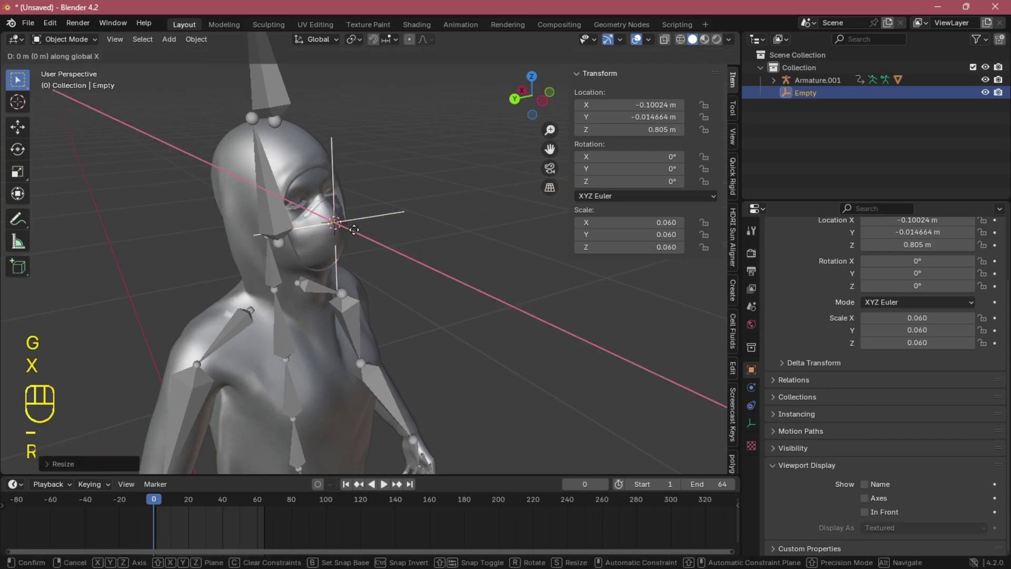
pyautogui.click(463, 279)
pyautogui.click(540, 100)
pyautogui.keyDown('shift'); pyautogui.moveTo(476, 280); pyautogui.dragTo(488, 286, button='middle'); pyautogui.keyUp('shift')
pyautogui.press('g')
pyautogui.click(526, 258)
pyautogui.moveTo(525, 257); pyautogui.dragTo(441, 255, button='middle')
# Step: Fine-tune the empty's position in front of the face along the global X and Y axes
pyautogui.press('g')
pyautogui.press('x')
pyautogui.press('y')
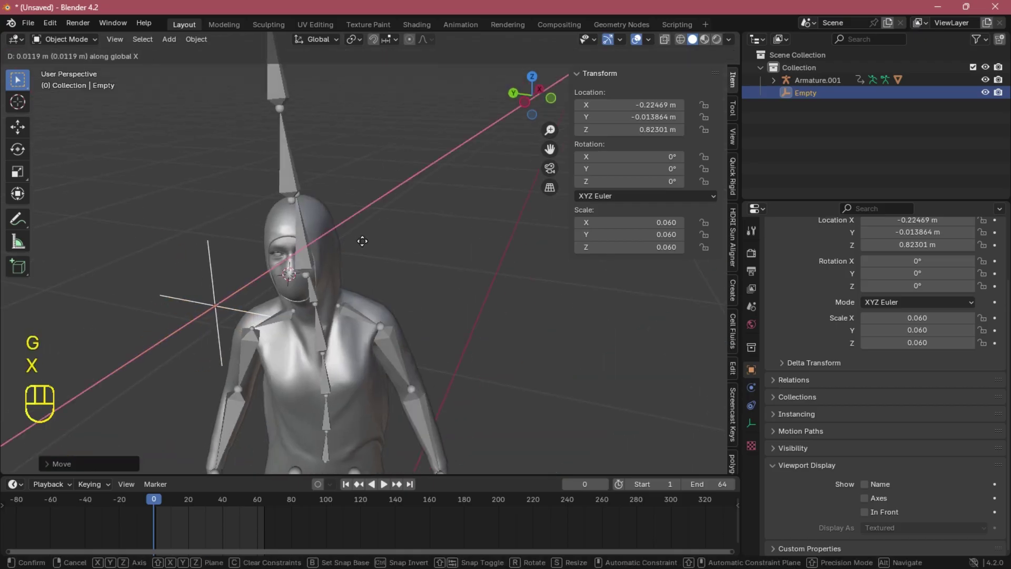
pyautogui.click(368, 248)
pyautogui.moveTo(369, 248); pyautogui.dragTo(386, 289, button='middle')
pyautogui.press('g')
pyautogui.press('y')
pyautogui.click(408, 297)
# Step: Try rotating the empty about the global Z axis and undo the rotation
pyautogui.press('r')
pyautogui.press('z')
pyautogui.moveTo(406, 332); pyautogui.dragTo(335, 235, button='middle')
pyautogui.click(408, 306)
pyautogui.hotkey('ctrl', 'z')
# Step: Put the armature back into Pose Mode and select the head bone
pyautogui.click(282, 218)
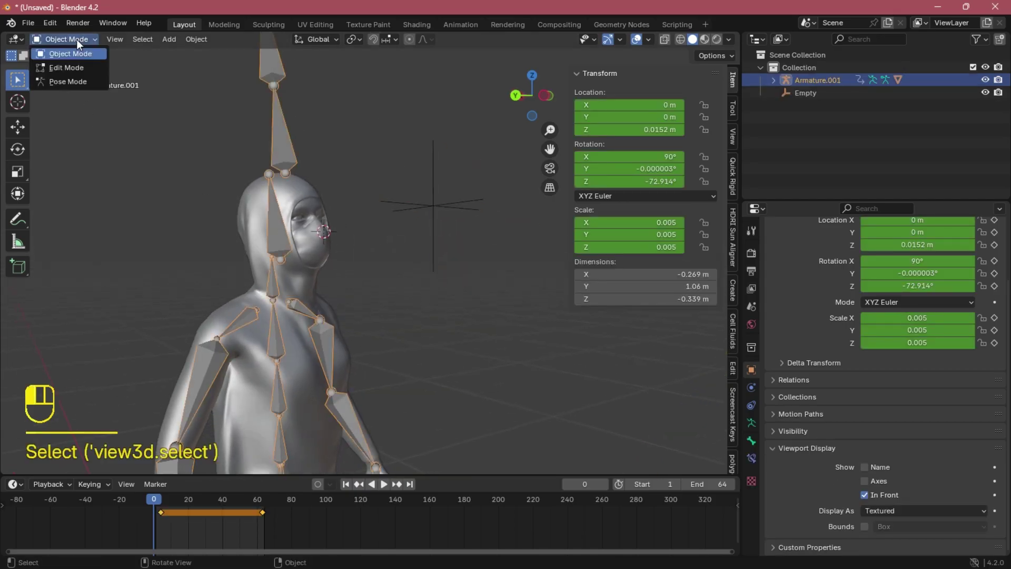
pyautogui.click(81, 82)
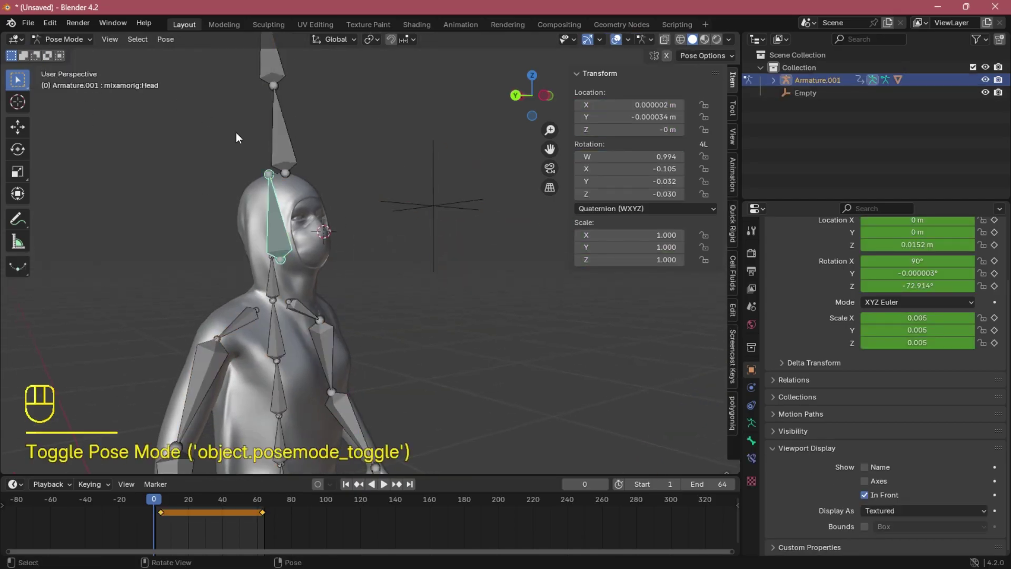
pyautogui.click(276, 210)
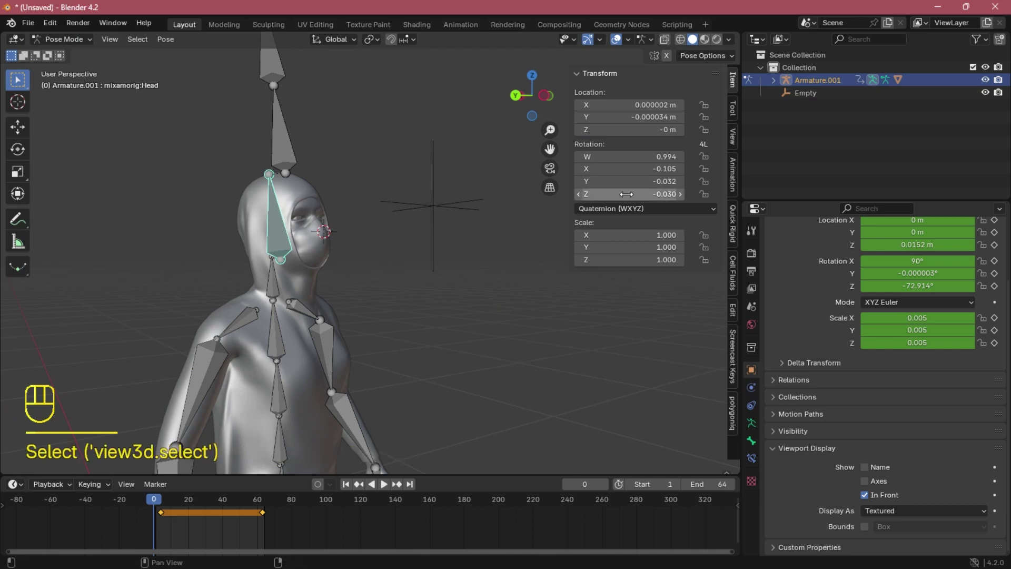
# Step: Try changing the head bone's Z quaternion rotation and undo the change
pyautogui.moveTo(626, 194); pyautogui.dragTo(485, 184)
pyautogui.hotkey('ctrl', 'z')
pyautogui.hotkey('ctrl', 'z')
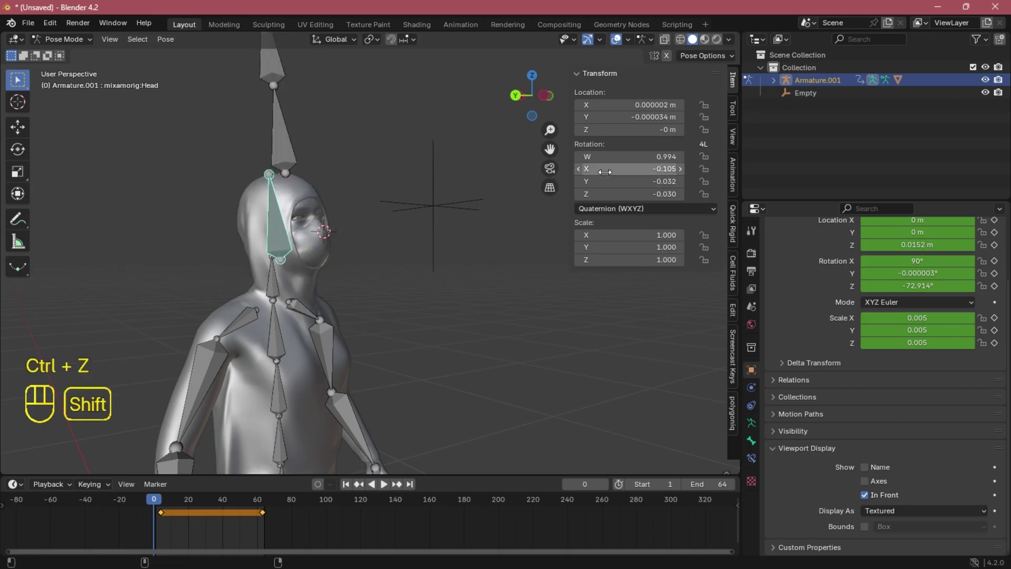
# Step: Set the head bone's X quaternion rotation to about -0.185 and deselect the bone
pyautogui.moveTo(605, 171)
pyautogui.keyDown('shift'); pyautogui.mouseDown()
pyautogui.moveTo(683, 172)
pyautogui.moveTo(598, 172)
pyautogui.mouseUp(); pyautogui.keyUp('shift')
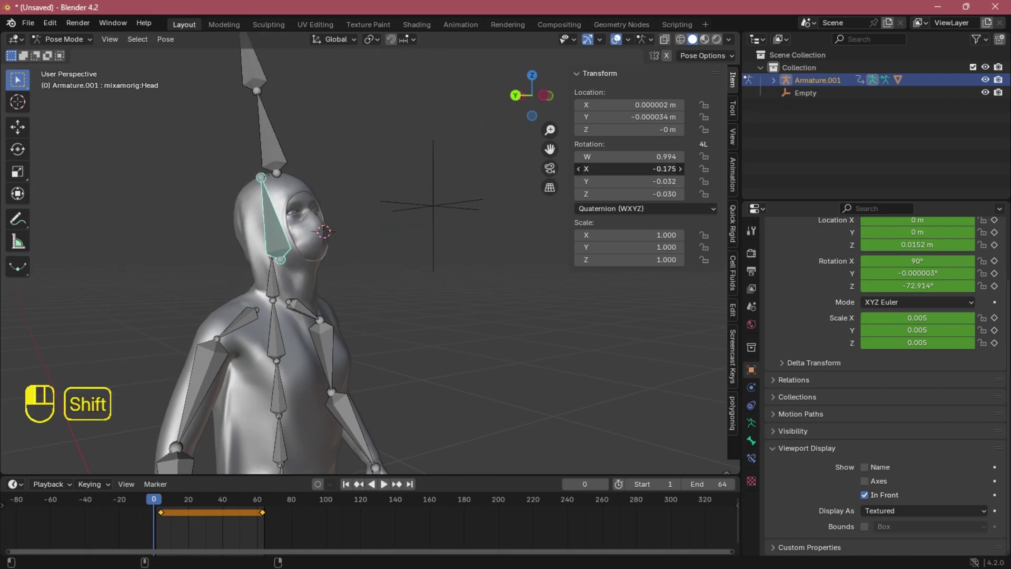
pyautogui.click(516, 203)
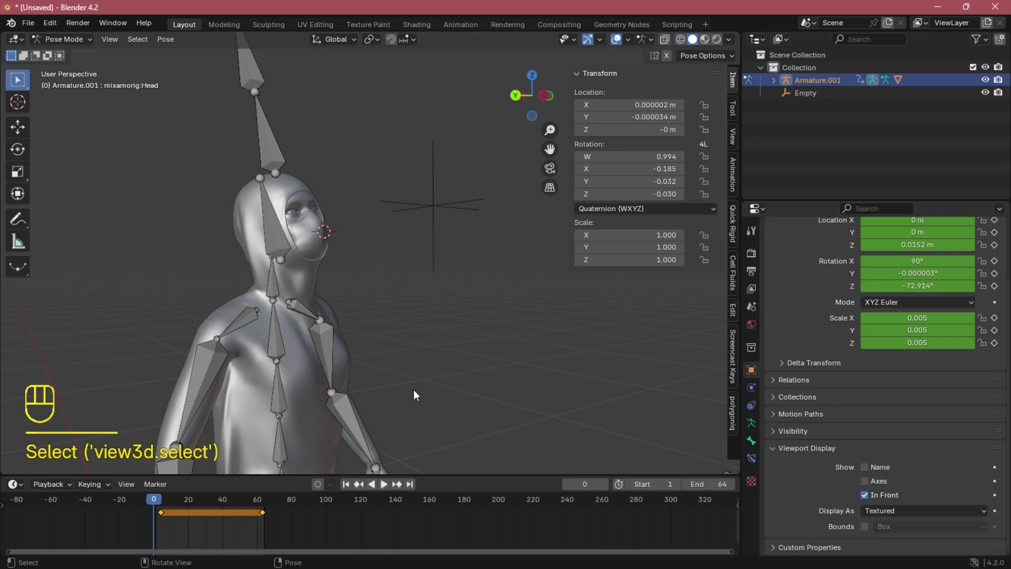
# Step: Enlarge the timeline area and change it to the Drivers editor
pyautogui.moveTo(420, 474); pyautogui.dragTo(419, 385)
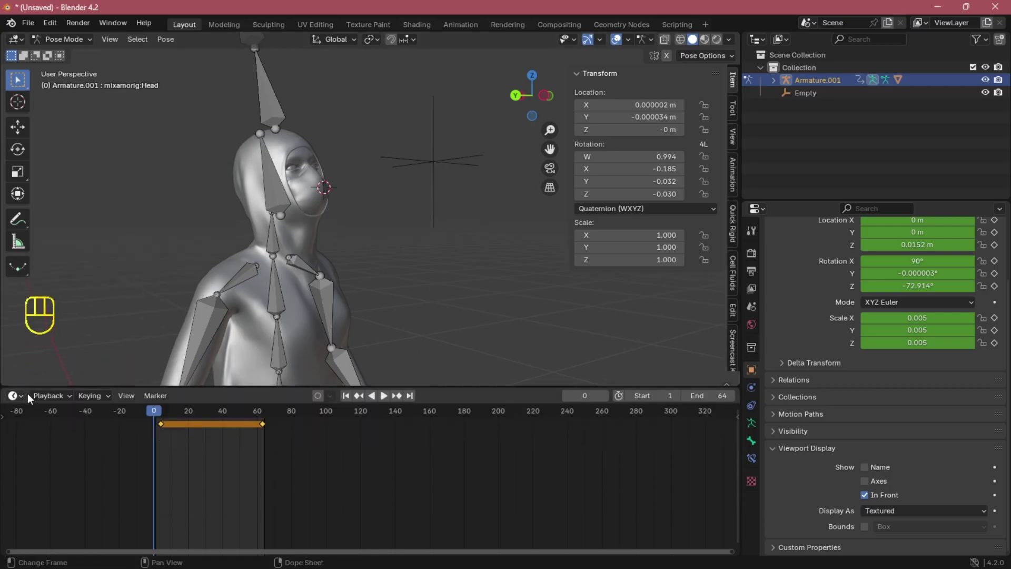
pyautogui.click(20, 395)
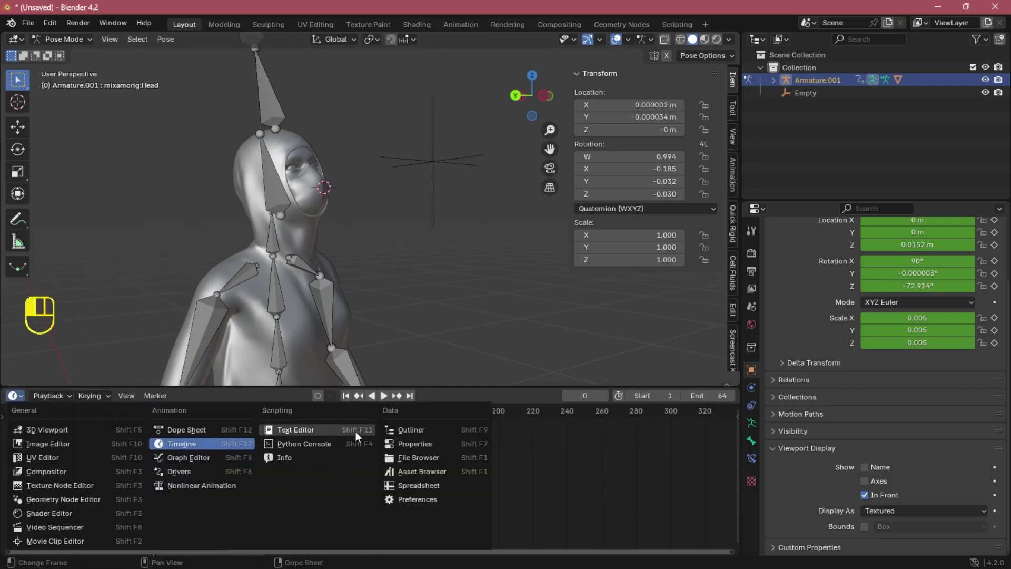
pyautogui.click(200, 471)
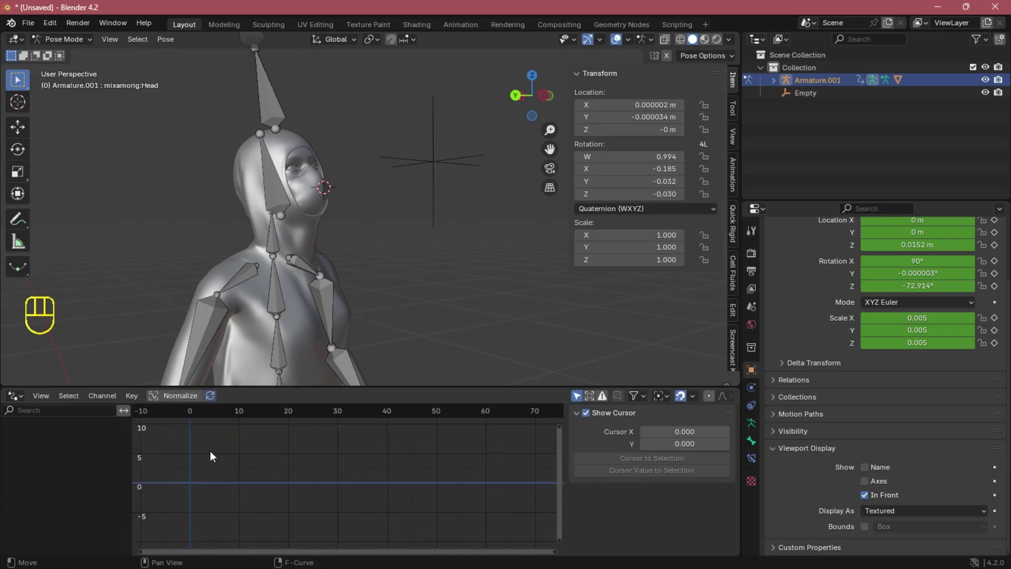
pyautogui.moveTo(200, 469); pyautogui.dragTo(179, 472, button='middle')
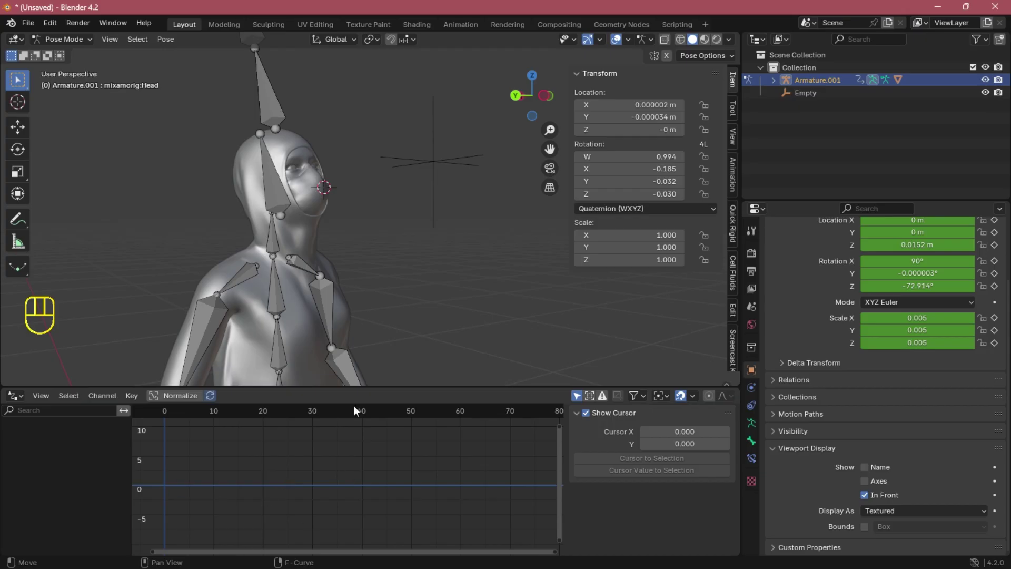
# Step: Add a driver to the head bone's Y quaternion rotation and select the bone to list it in the Drivers editor
pyautogui.moveTo(582, 181)
pyautogui.keyDown('shift'); pyautogui.mouseDown()
pyautogui.moveTo(619, 181)
pyautogui.moveTo(585, 182)
pyautogui.mouseUp(); pyautogui.keyUp('shift')
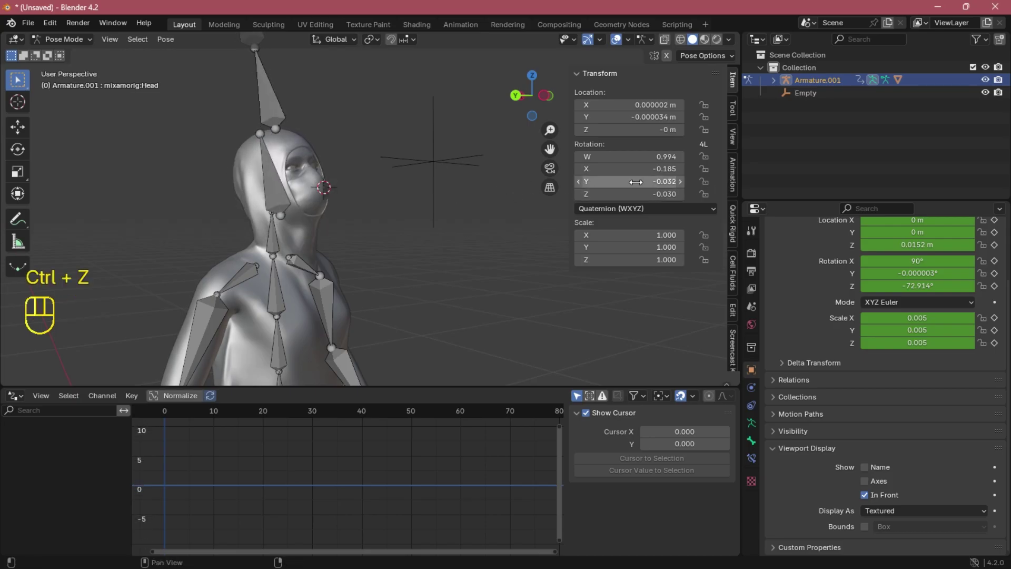
pyautogui.rightClick(636, 181)
pyautogui.click(563, 211)
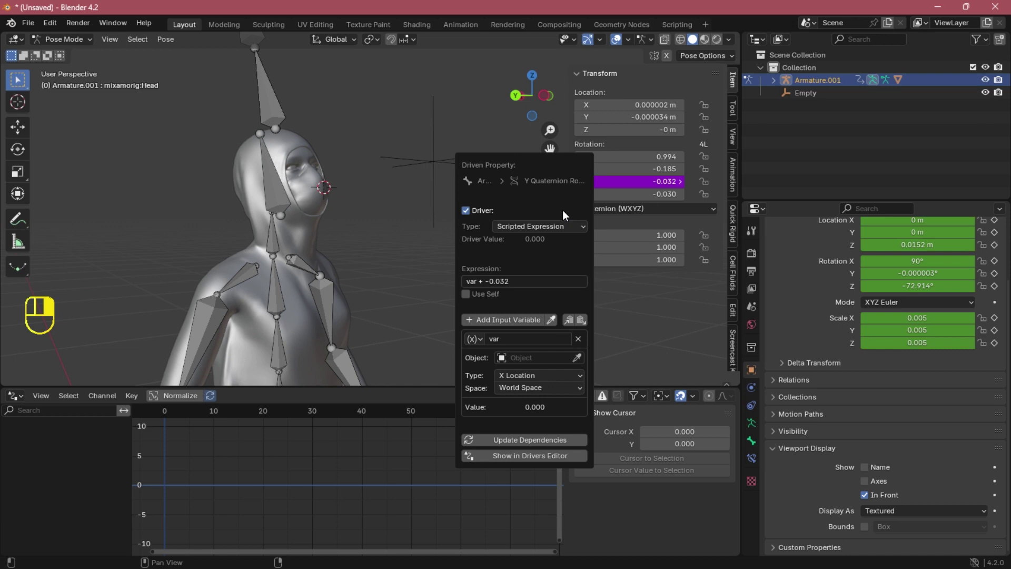
pyautogui.rightClick(447, 263)
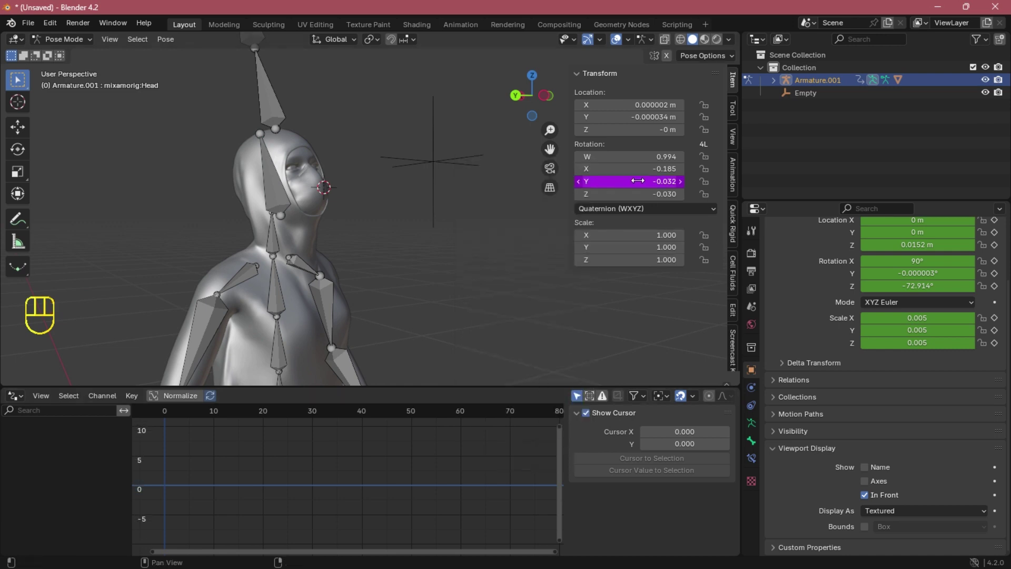
pyautogui.click(284, 186)
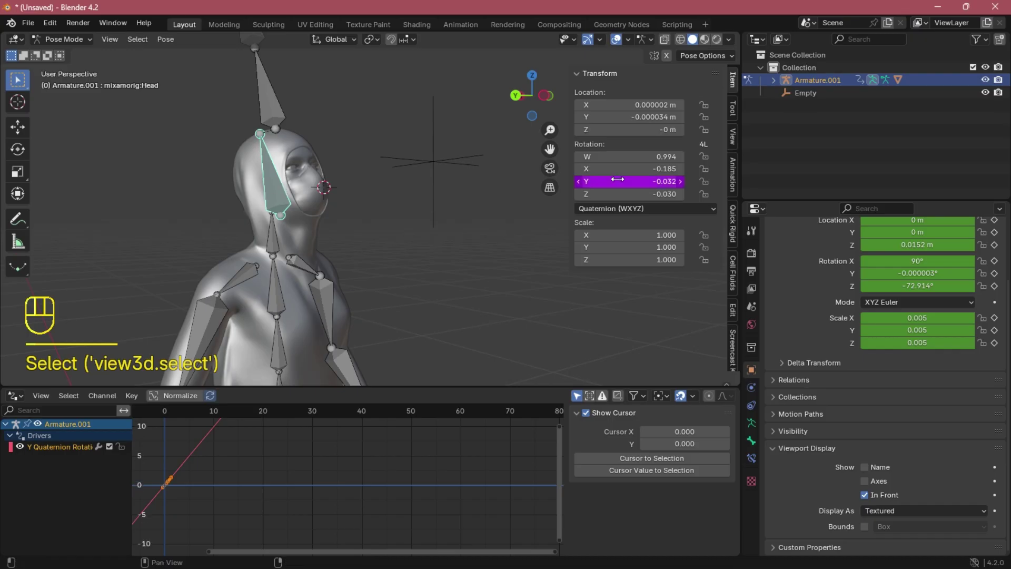
# Step: Frame the whole Y quaternion rotation driver curve and widen the Drivers editor
pyautogui.keyDown('ctrl'); pyautogui.moveTo(227, 481); pyautogui.dragTo(270, 485, button='middle'); pyautogui.keyUp('ctrl')
pyautogui.press('`')
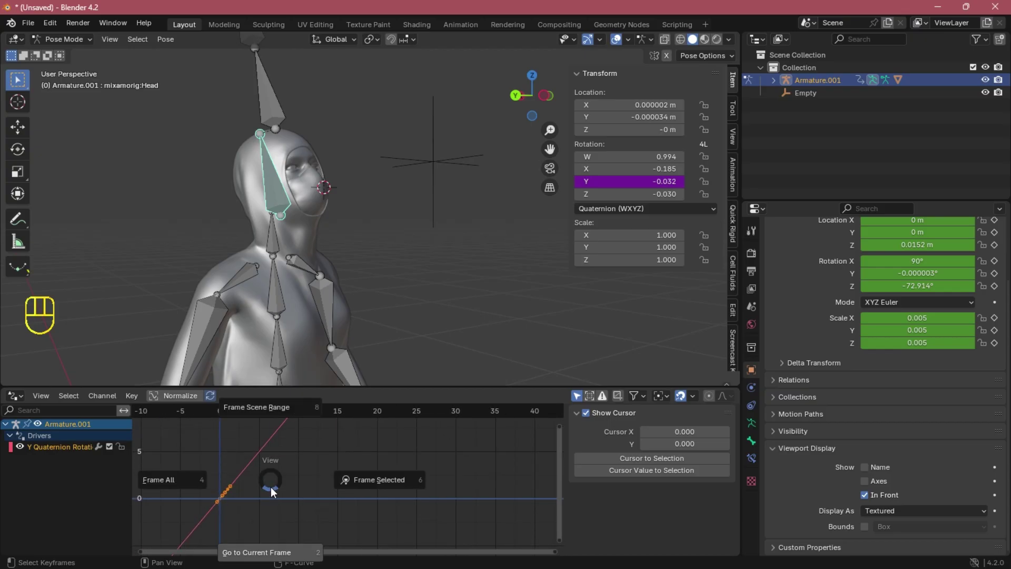
pyautogui.click(132, 477)
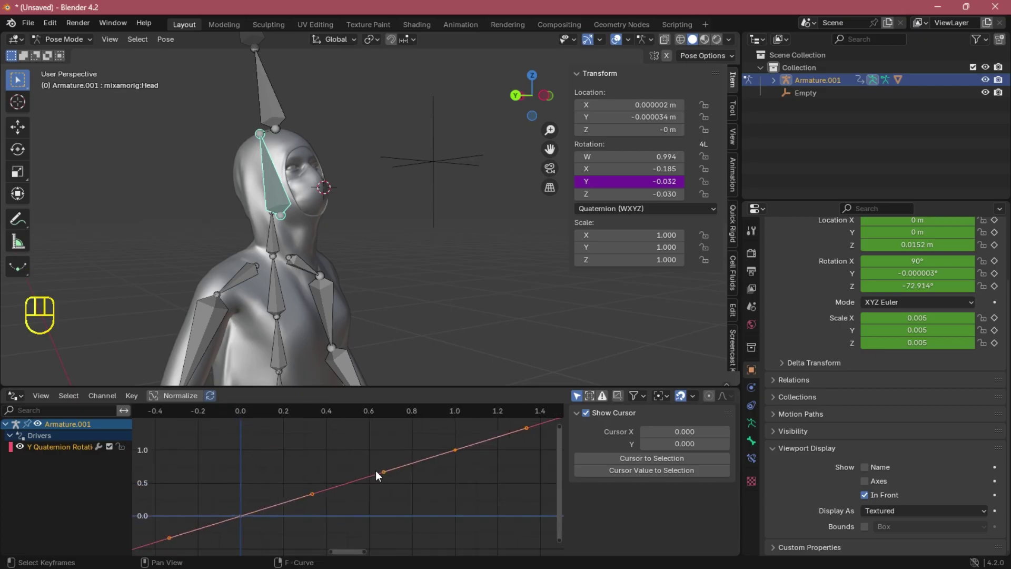
pyautogui.moveTo(742, 453); pyautogui.dragTo(953, 416)
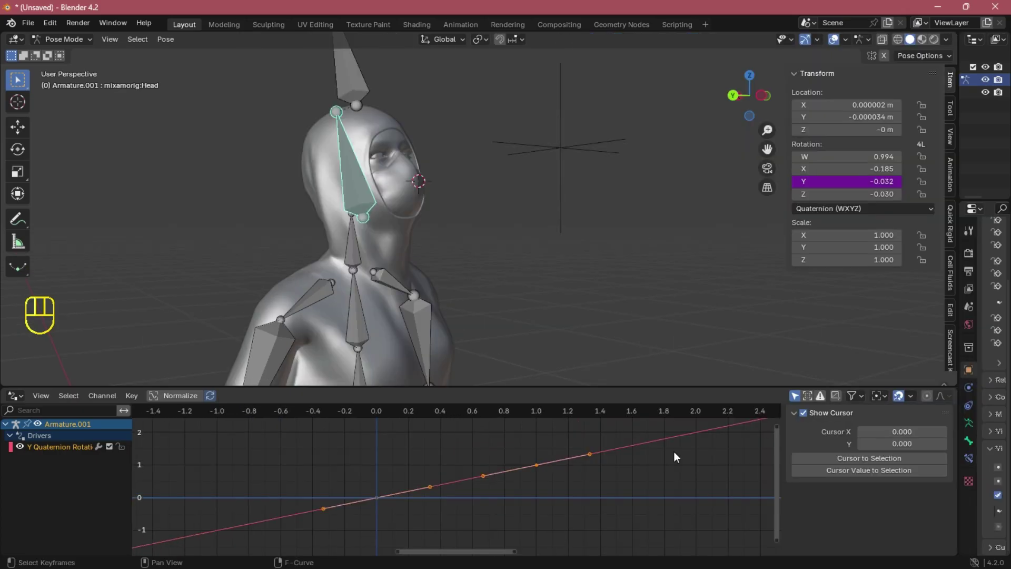
# Step: Select the left handle of the driver curve's point at 0.0
pyautogui.scroll(-1, 373, 489)
pyautogui.click(342, 503)
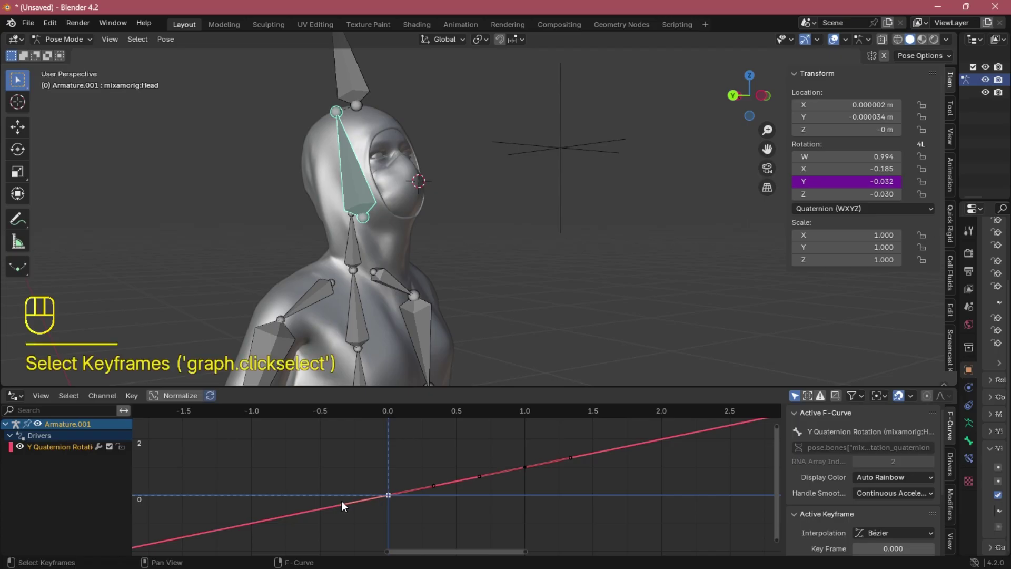
pyautogui.scroll(-1, 491, 480)
pyautogui.click(360, 499)
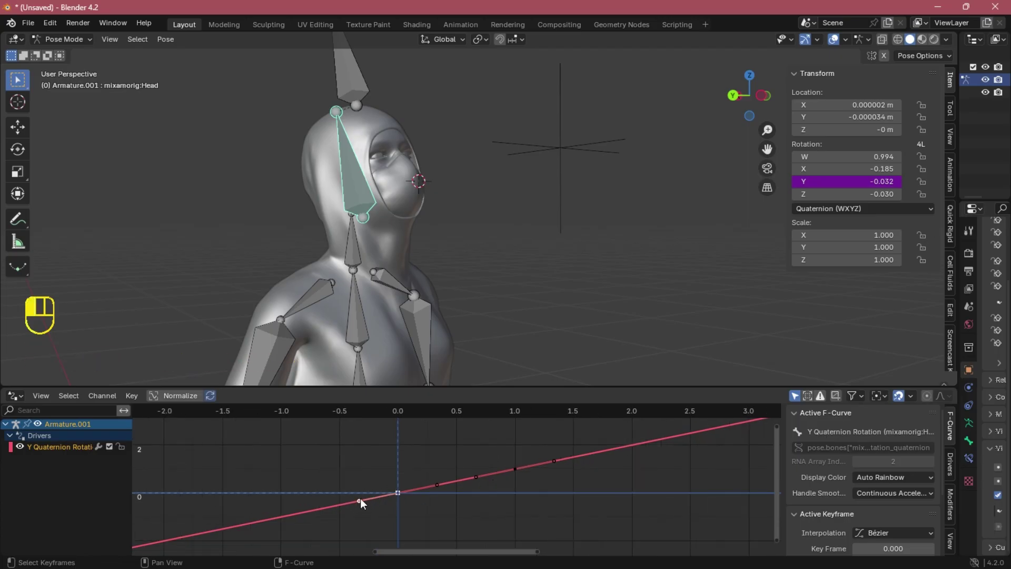
# Step: Show the Y rotation driver's expression and input variable settings and make the Drivers editor taller
pyautogui.moveTo(431, 387); pyautogui.dragTo(430, 372)
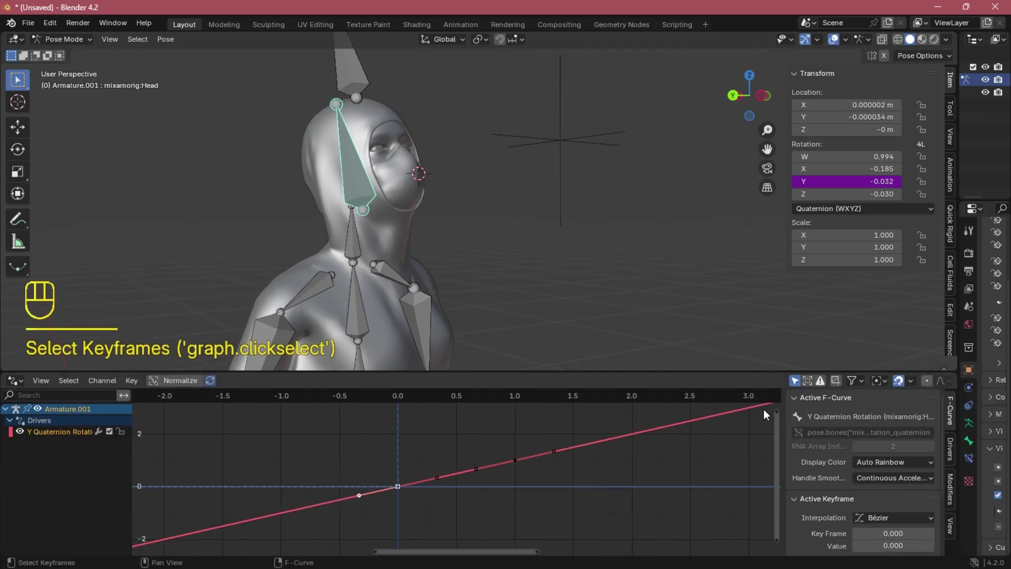
pyautogui.click(951, 457)
pyautogui.scroll(-5, 858, 452)
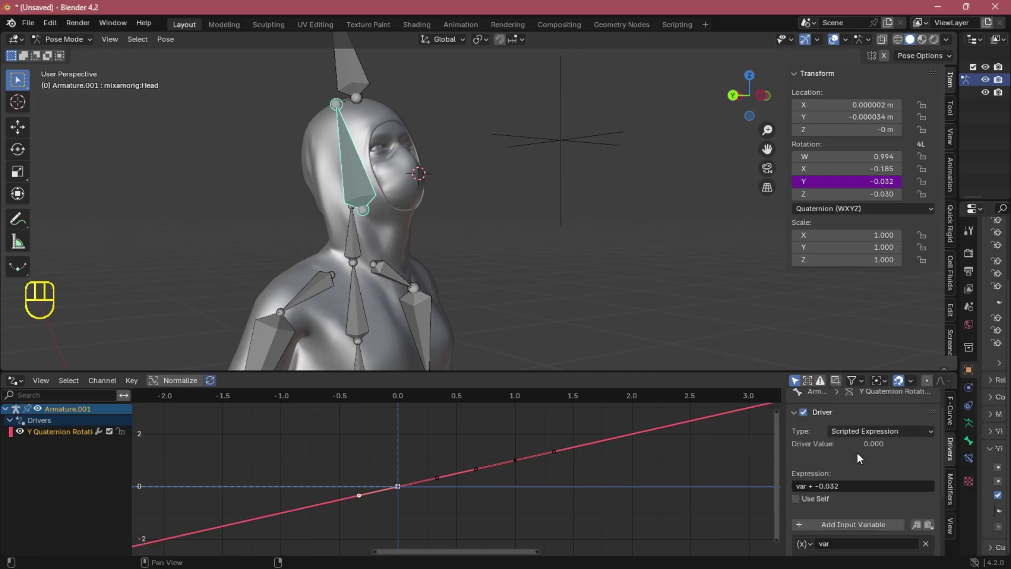
pyautogui.scroll(2, 858, 459)
pyautogui.moveTo(858, 372); pyautogui.dragTo(857, 295)
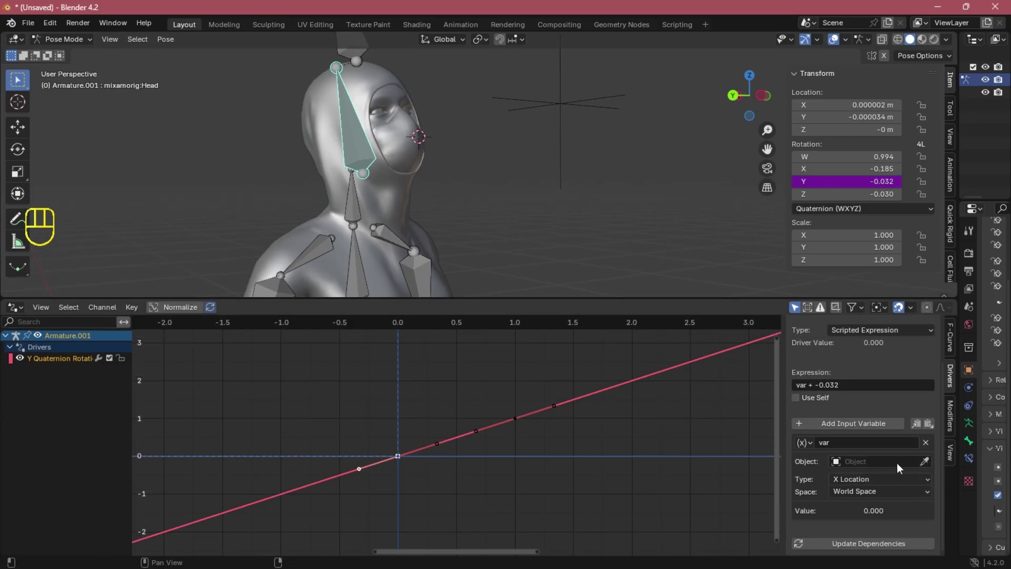
# Step: Set the Empty as the object of the Y rotation driver's variable and select the empty in Object Mode
pyautogui.keyDown('shift'); pyautogui.moveTo(490, 201); pyautogui.dragTo(487, 212, button='middle'); pyautogui.keyUp('shift')
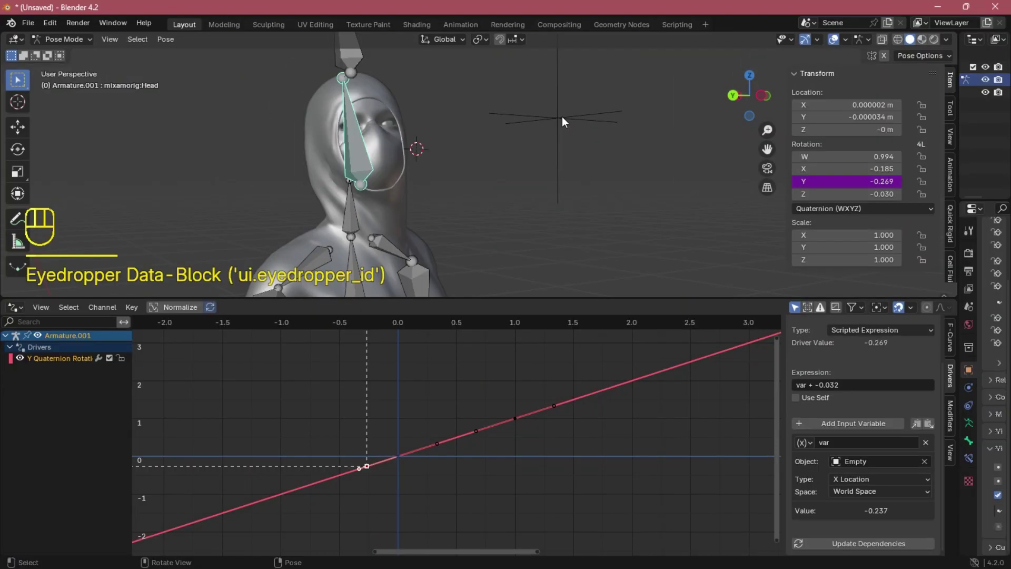
pyautogui.click(602, 125)
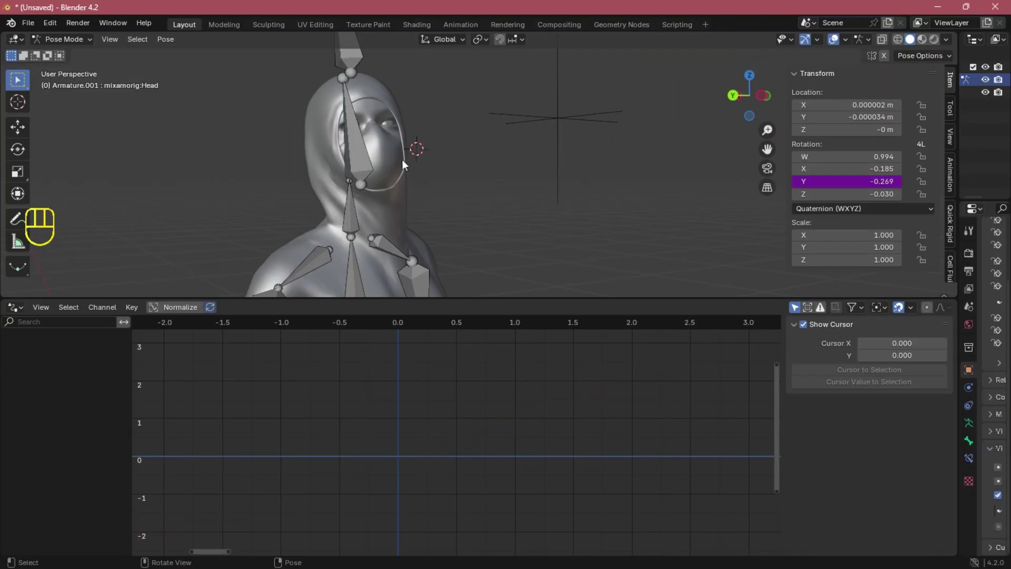
pyautogui.click(60, 37)
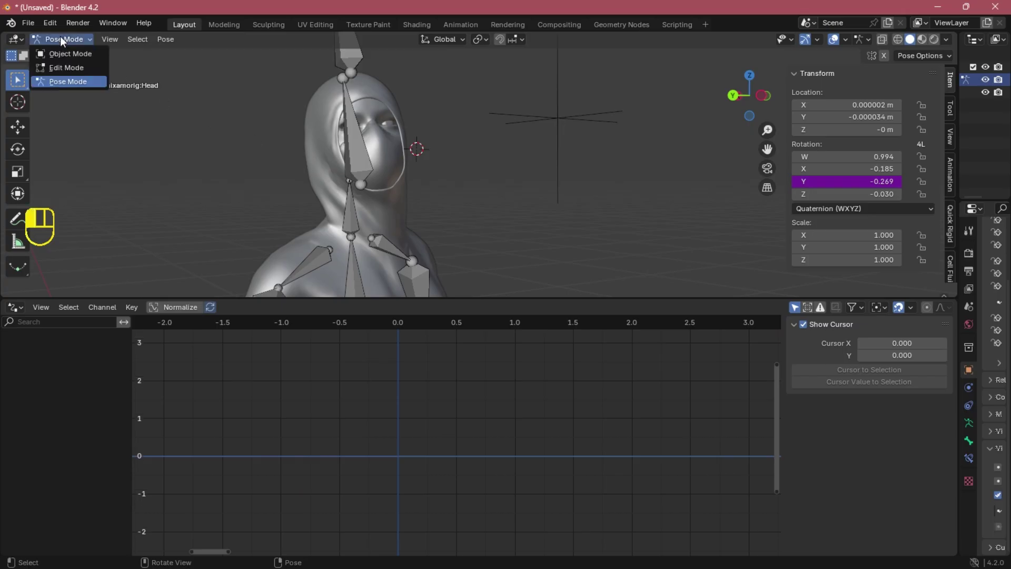
pyautogui.click(68, 51)
pyautogui.click(556, 120)
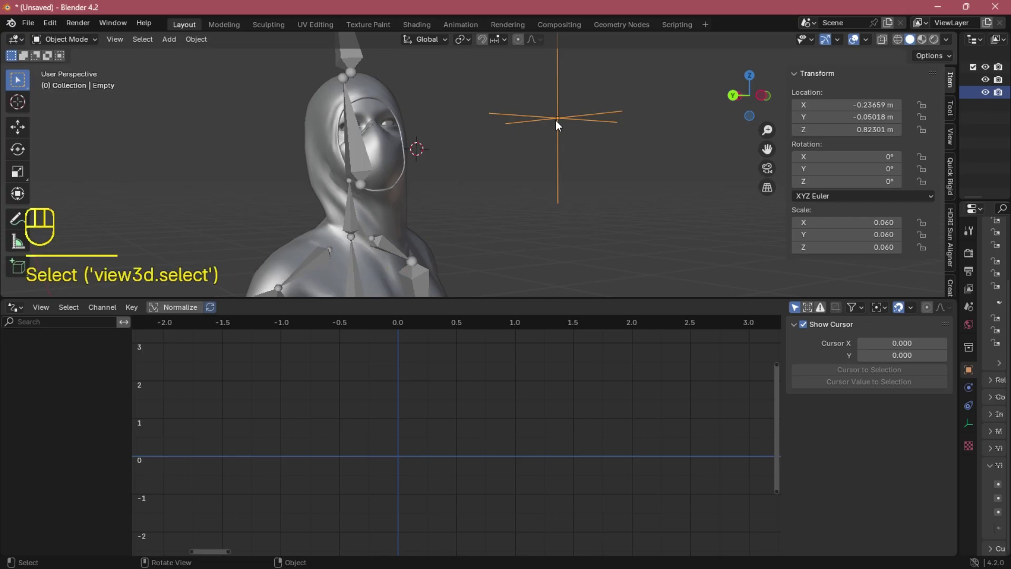
# Step: Try moving the empty freely to test the head's response, and undo the move
pyautogui.press('g')
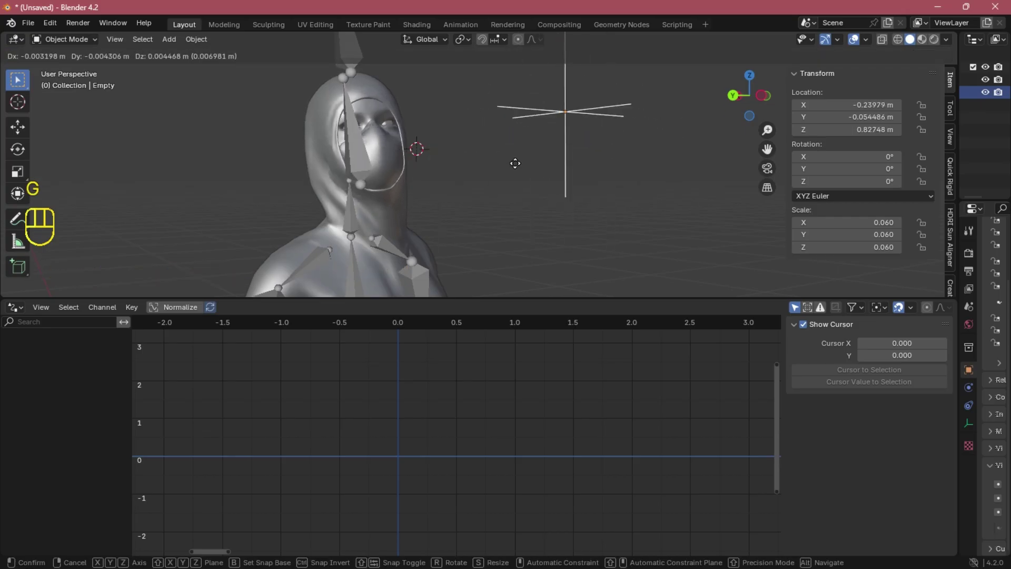
pyautogui.click(549, 128)
pyautogui.hotkey('ctrl', 'z')
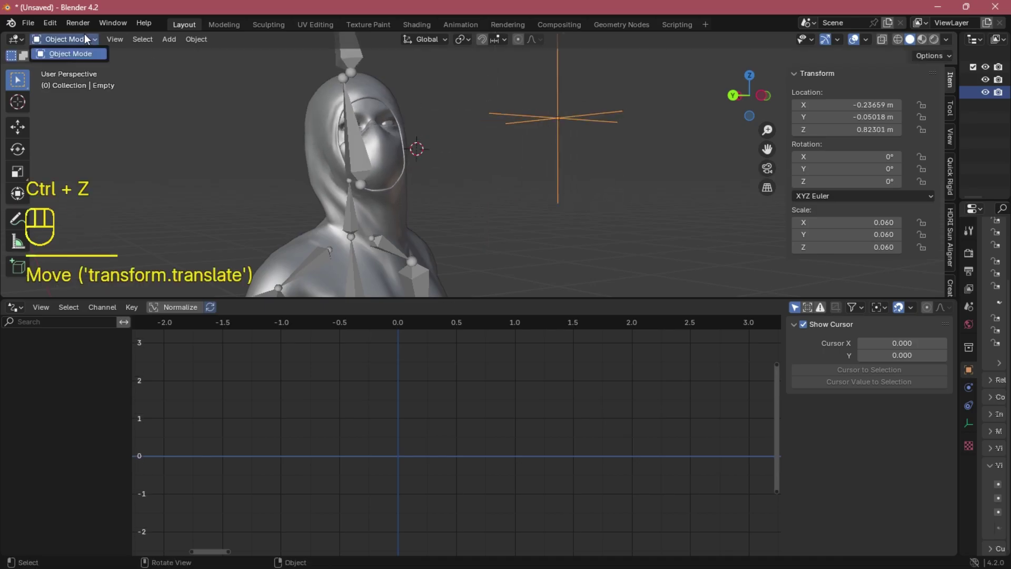
# Step: Select the head bone in Pose Mode and review the Y rotation driver's expression and input variable settings
pyautogui.click(336, 103)
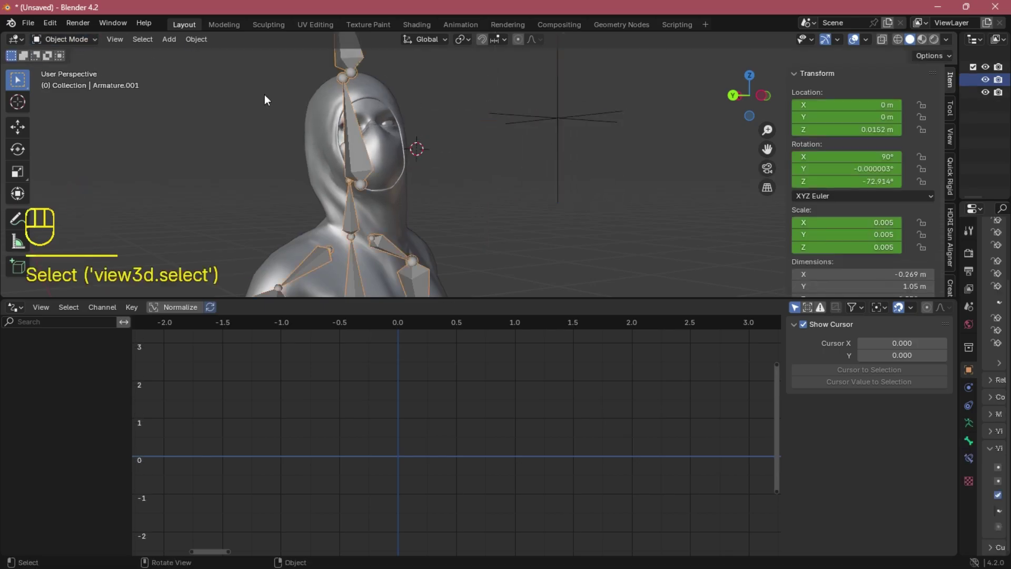
pyautogui.click(84, 40)
pyautogui.click(77, 82)
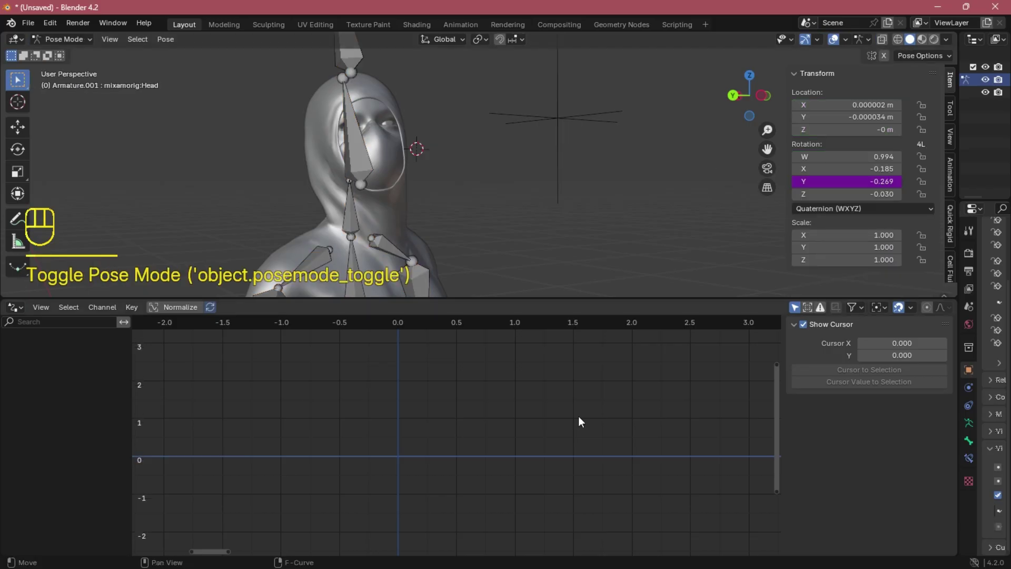
pyautogui.click(357, 156)
pyautogui.scroll(-3, 905, 438)
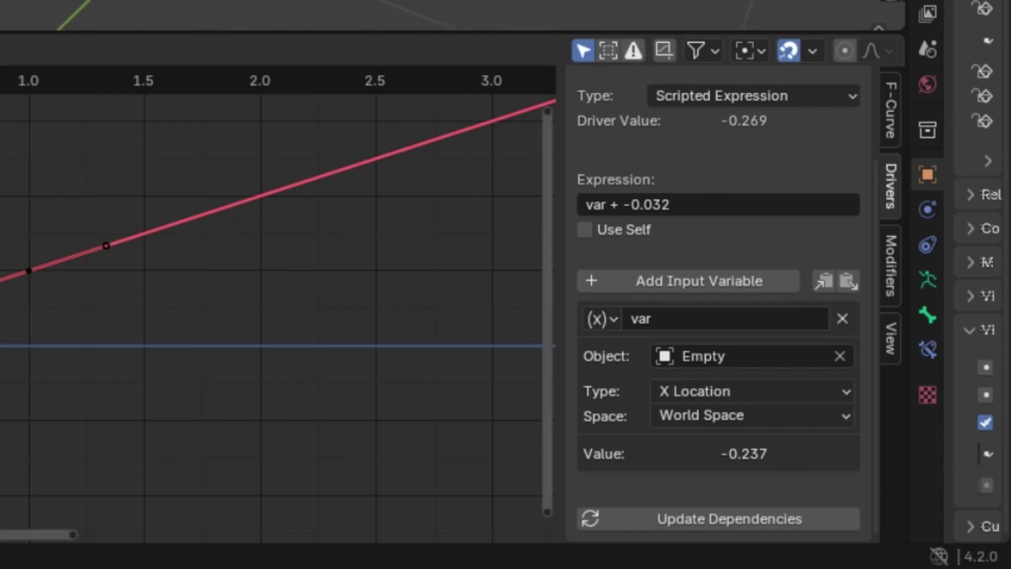
pyautogui.press('Tab')
pyautogui.press('Tab')
# Step: Switch the armature back to Object Mode and select the empty
pyautogui.click(76, 38)
pyautogui.click(70, 54)
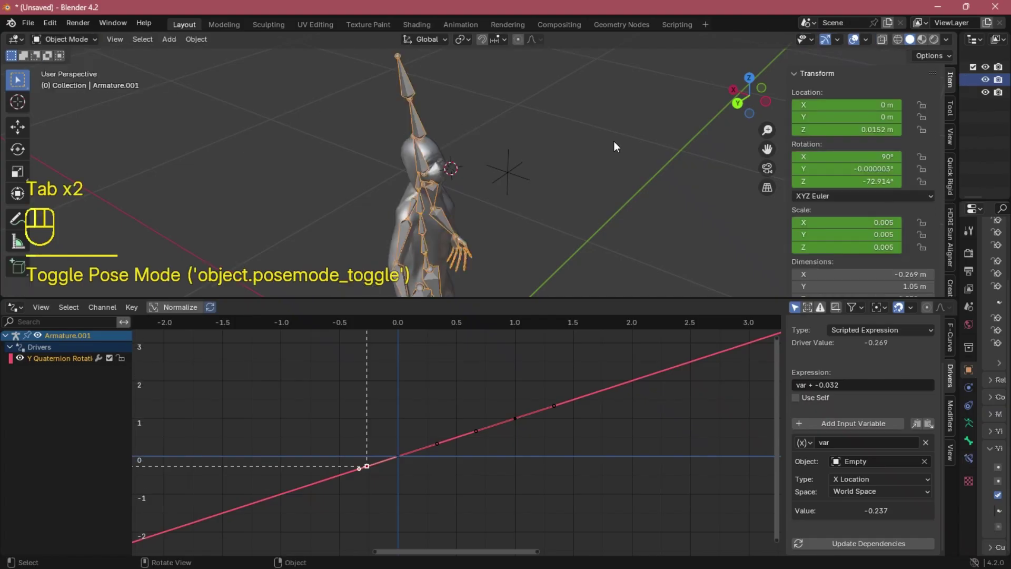
pyautogui.click(533, 171)
# Step: Try moving the empty along the global X axis to test the head rotation, and undo the move
pyautogui.press('g')
pyautogui.press('x')
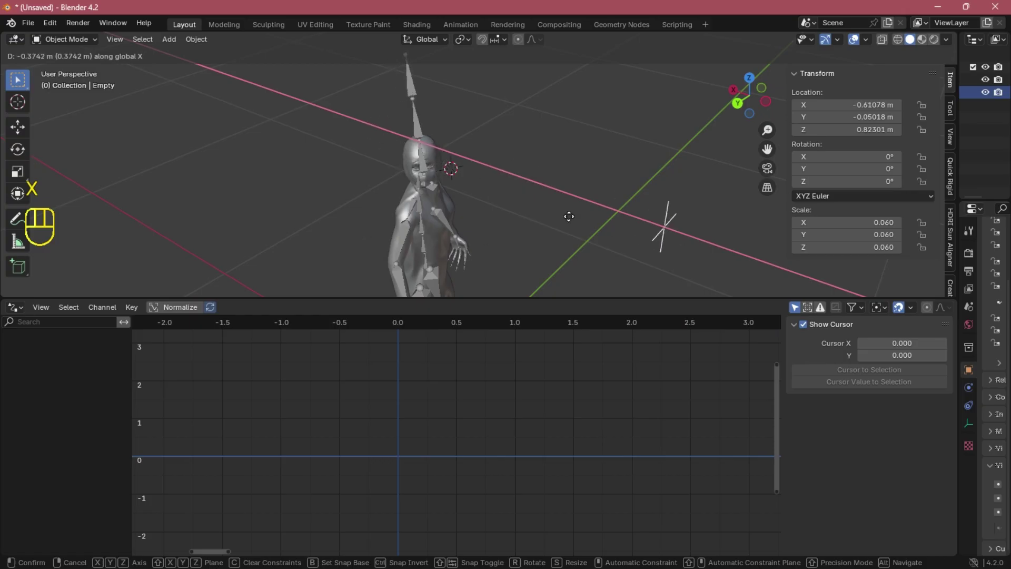
pyautogui.click(541, 213)
pyautogui.hotkey('ctrl', 'z')
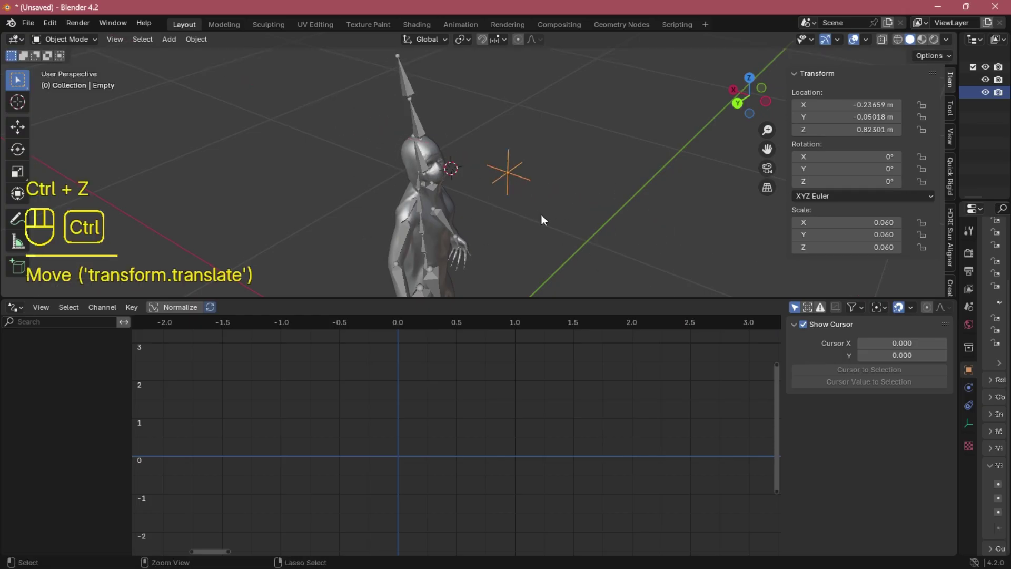
# Step: Move the empty along the global X axis to about X -0.278 m
pyautogui.moveTo(541, 213); pyautogui.dragTo(485, 225, button='middle')
pyautogui.press('g')
pyautogui.press('x')
pyautogui.click(523, 237)
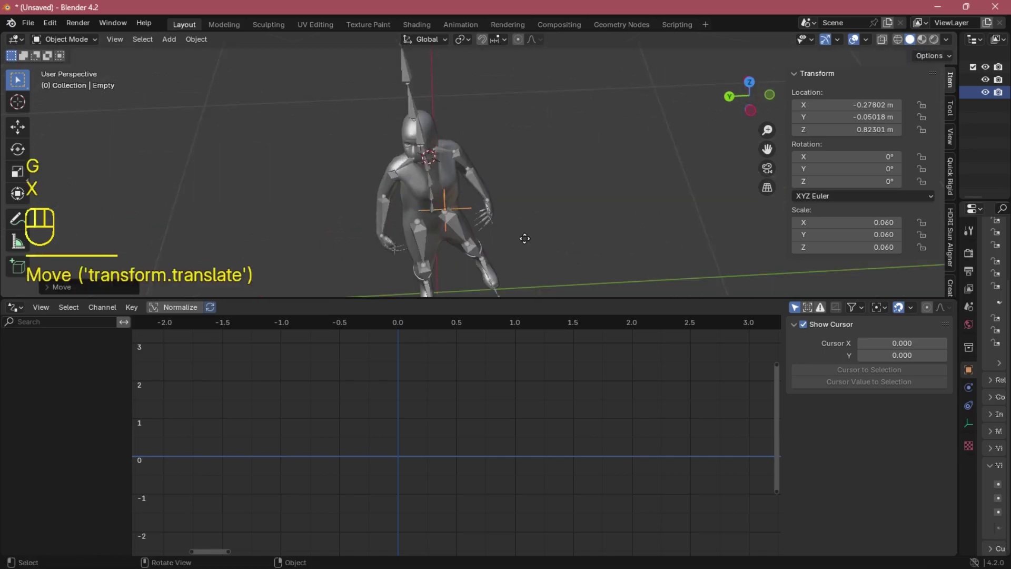
# Step: Try a further move of the empty along the global X axis and undo it
pyautogui.press('g')
pyautogui.press('x')
pyautogui.click(537, 243)
pyautogui.hotkey('ctrl', 'z')
# Step: Select the armature and change the Y rotation driver's variable type to Y Location
pyautogui.scroll(3, 621, 151)
pyautogui.moveTo(537, 244); pyautogui.dragTo(629, 163, button='middle')
pyautogui.click(374, 141)
pyautogui.click(463, 432)
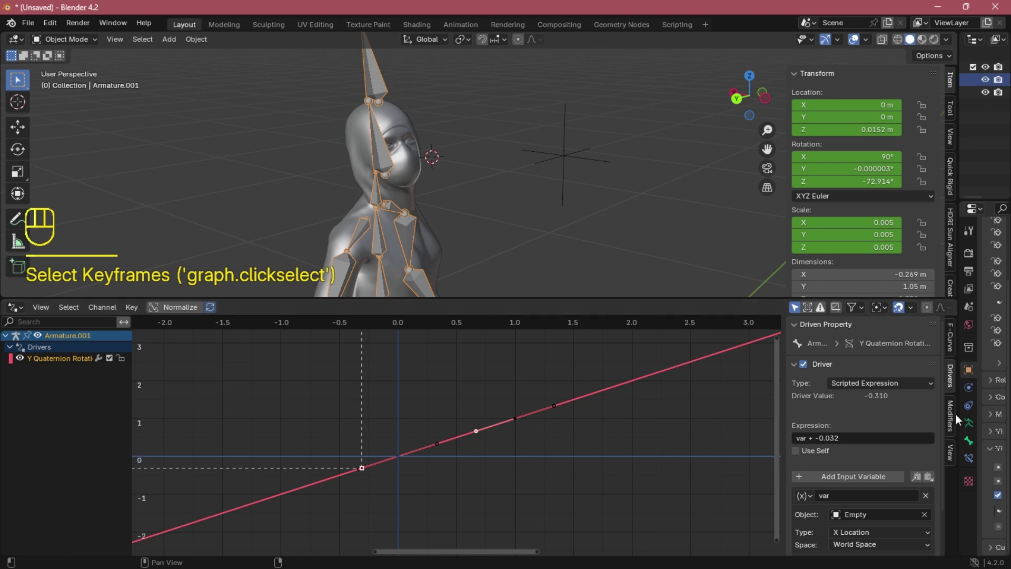
pyautogui.scroll(-2, 859, 480)
pyautogui.scroll(-4, 491, 187)
pyautogui.moveTo(491, 188); pyautogui.dragTo(524, 230, button='middle')
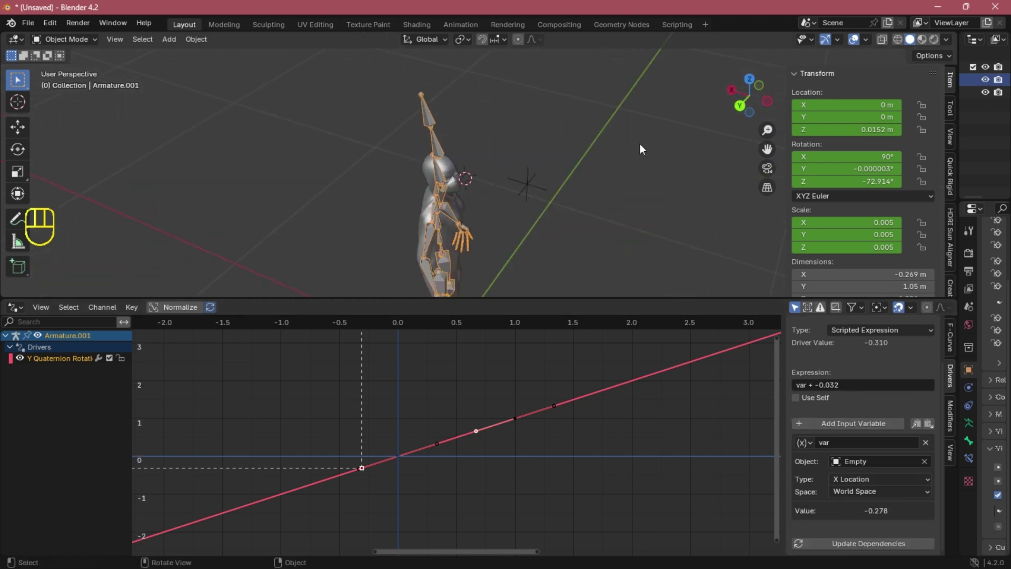
pyautogui.click(845, 478)
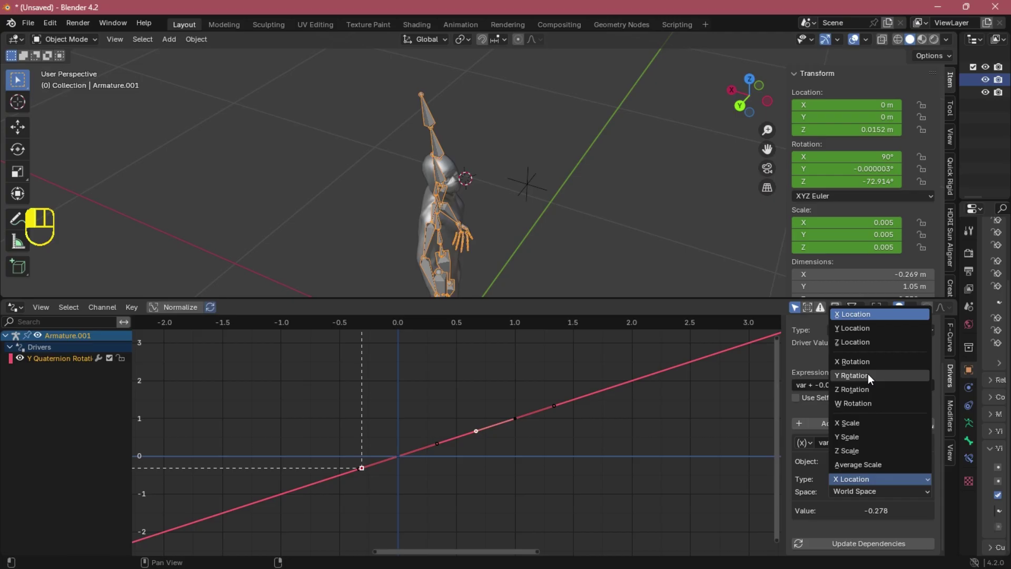
pyautogui.click(862, 329)
# Step: Select the empty, test-move it along the global Y axis and place it at about X -0.297 m, Y 0.026 m, Z 0.818 m
pyautogui.click(533, 186)
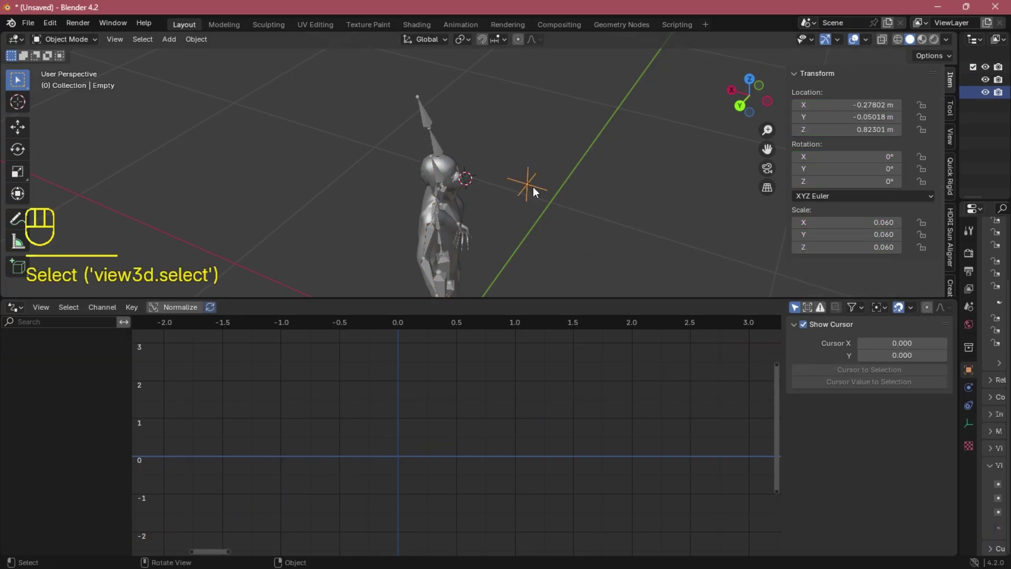
pyautogui.press('g')
pyautogui.press('y')
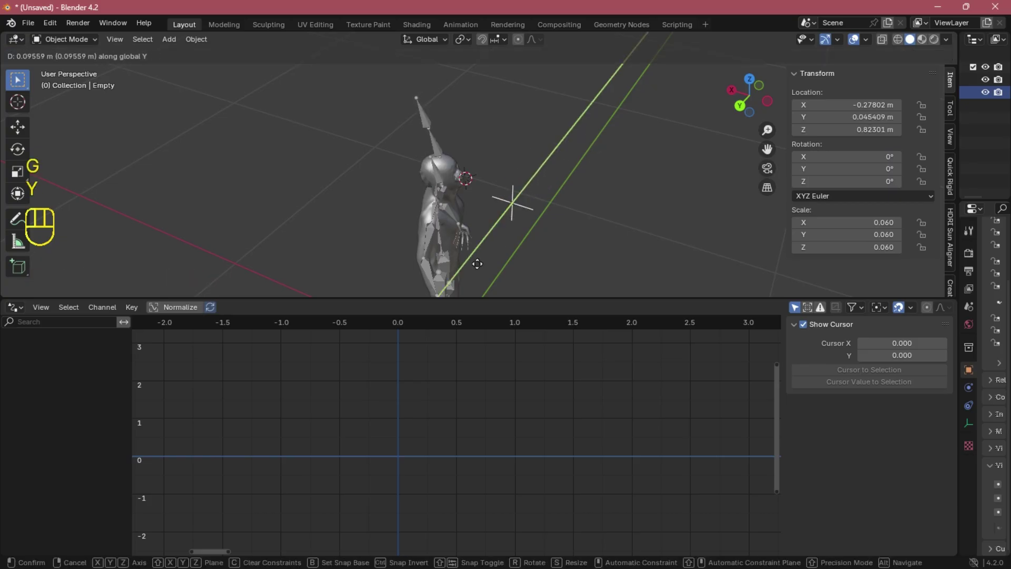
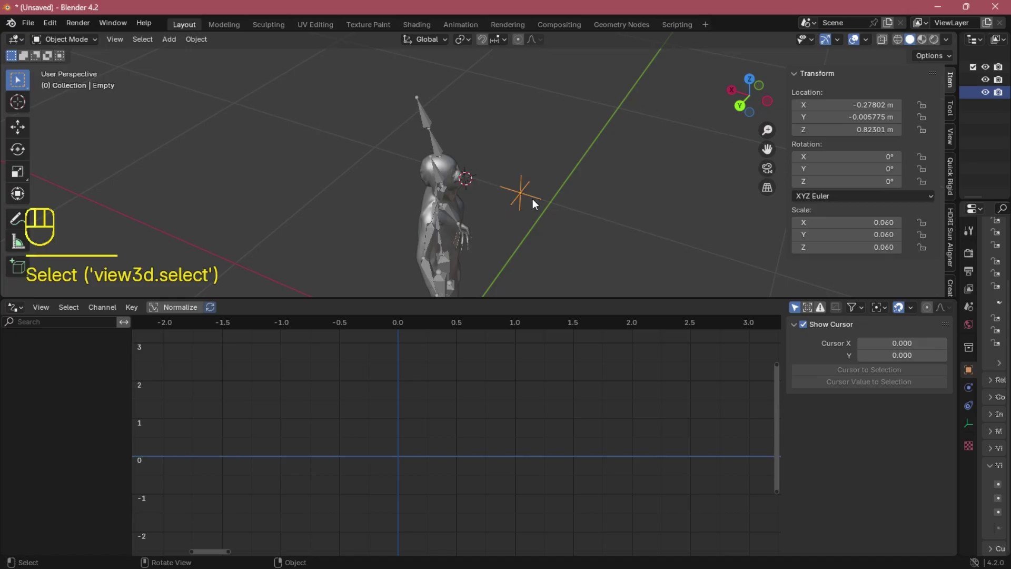
pyautogui.press('g')
pyautogui.press('y')
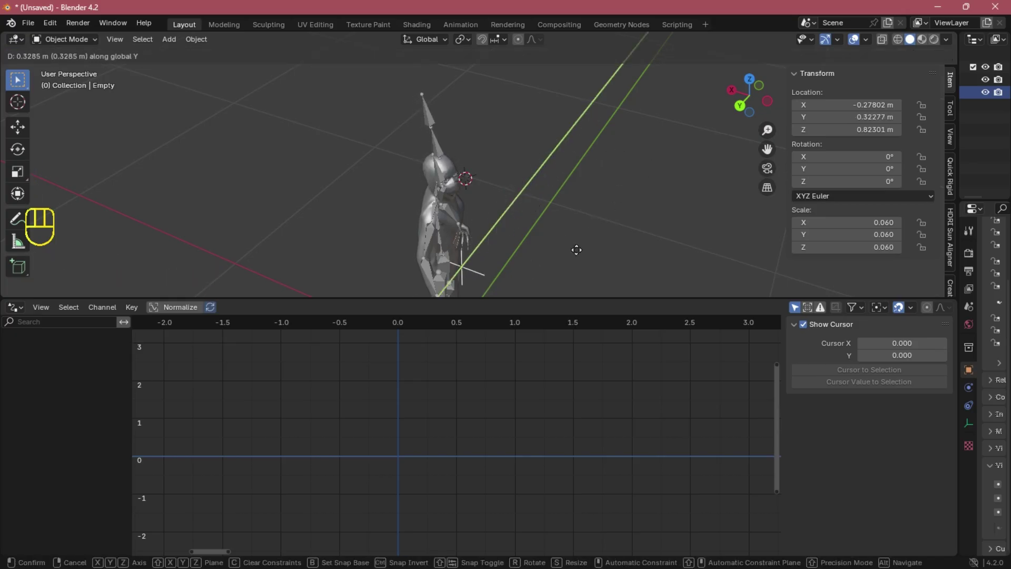
pyautogui.click(558, 242)
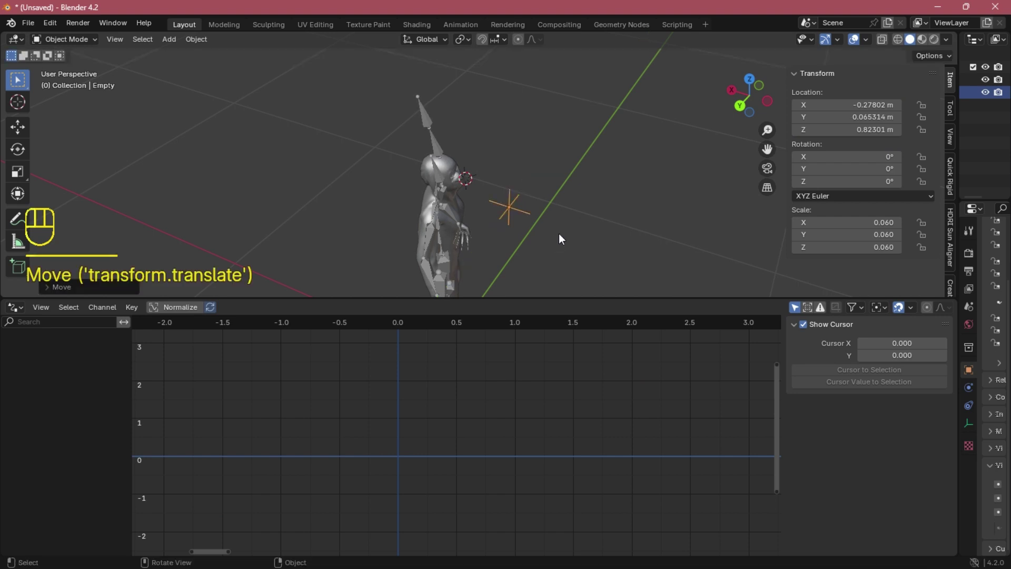
pyautogui.moveTo(559, 233); pyautogui.dragTo(470, 160, button='middle')
pyautogui.hotkey('ctrl', 'space')
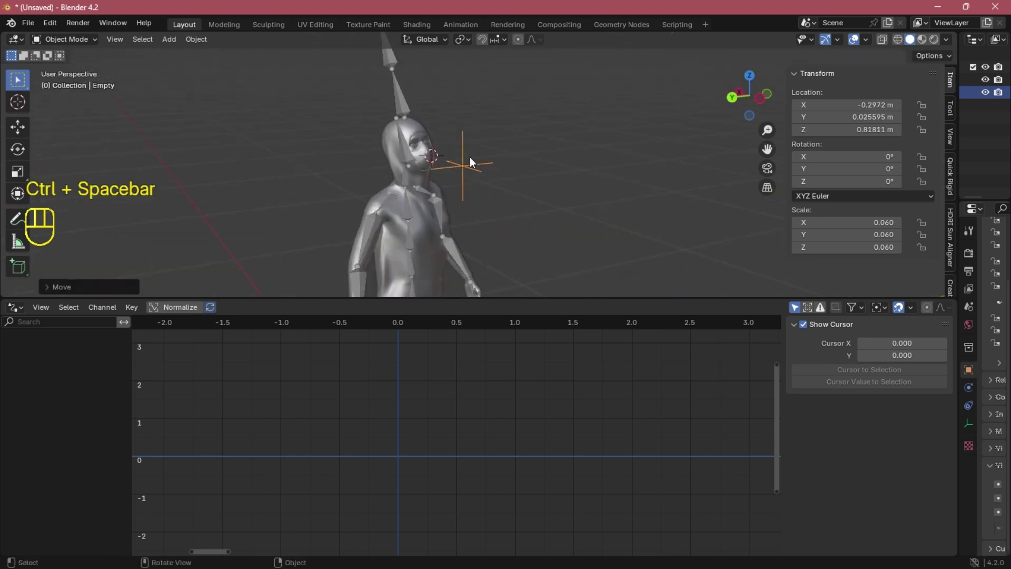
# Step: Switch the armature to Pose Mode and add a driver to the head bone's X quaternion rotation
pyautogui.click(400, 151)
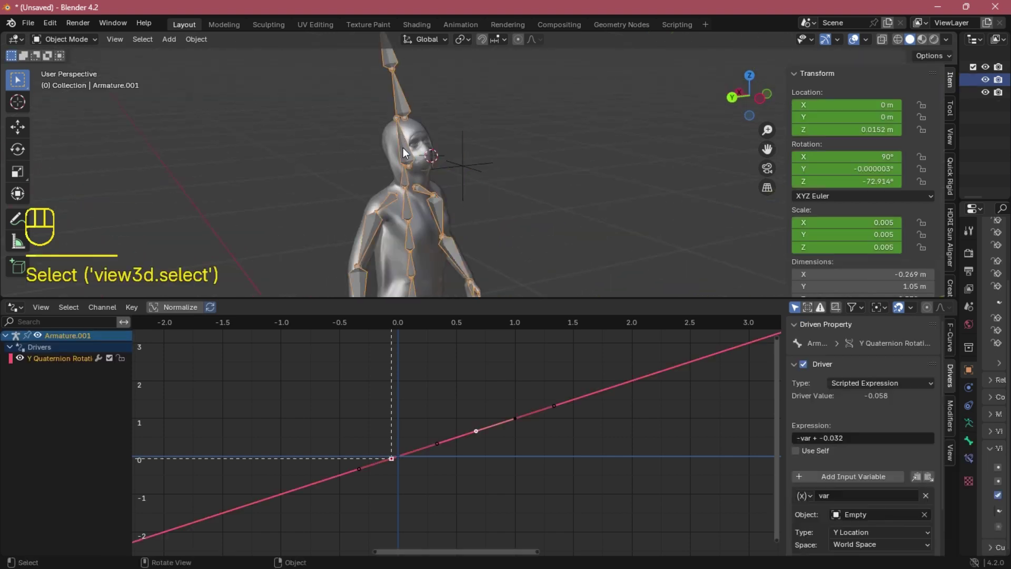
pyautogui.click(91, 39)
pyautogui.click(62, 85)
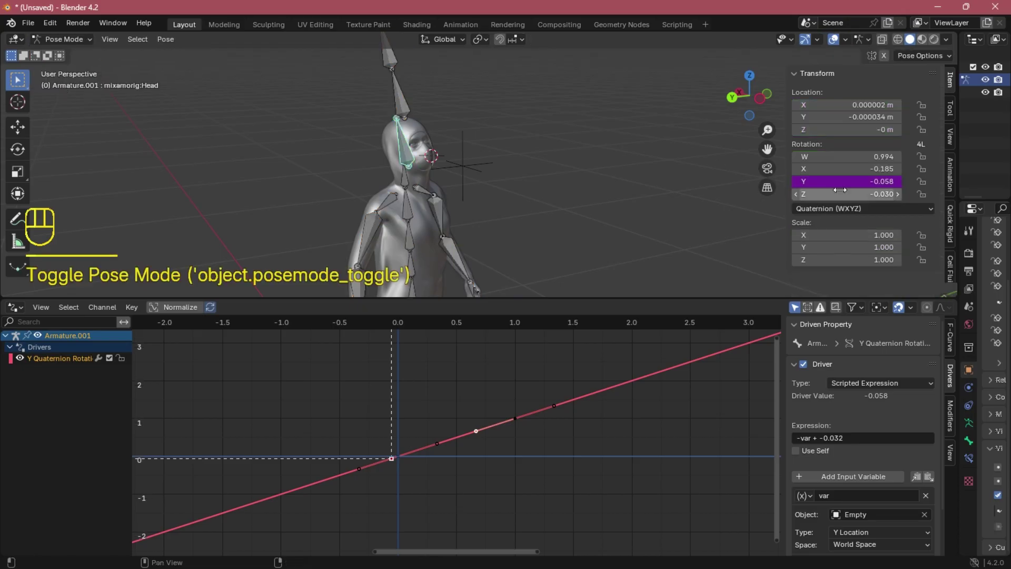
pyautogui.moveTo(842, 168); pyautogui.dragTo(871, 168)
pyautogui.hotkey('ctrl', 'z')
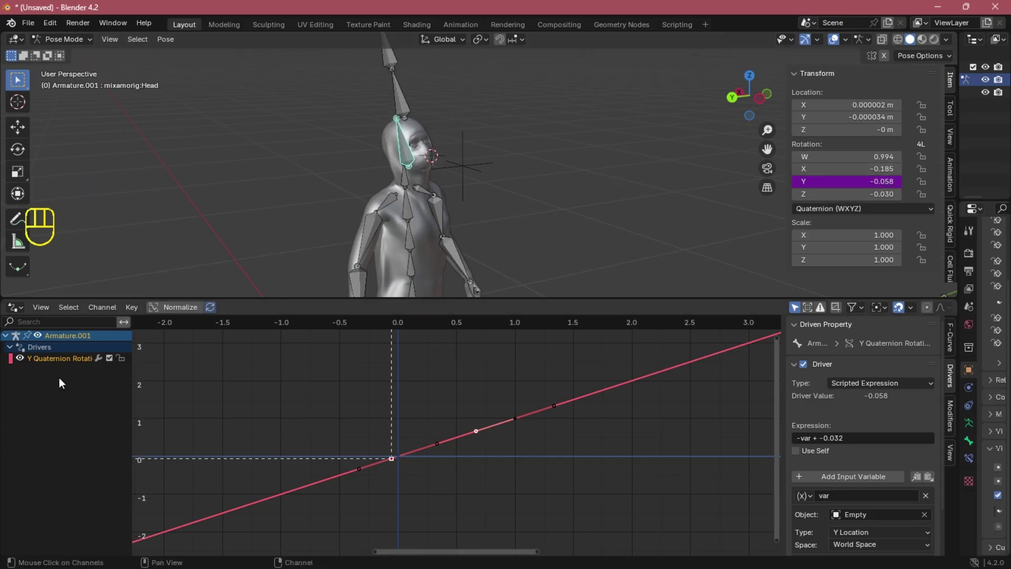
pyautogui.rightClick(844, 167)
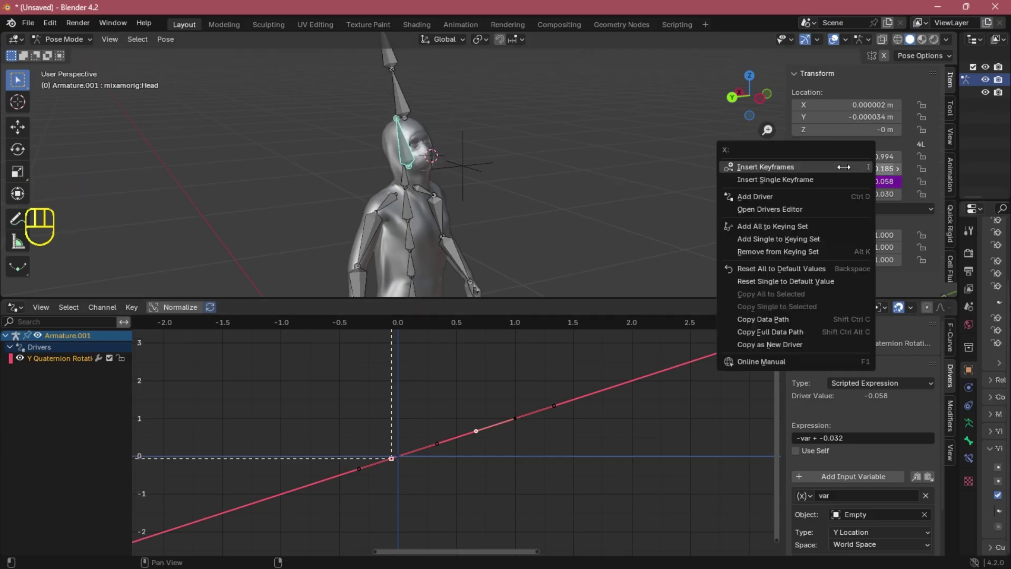
pyautogui.click(764, 196)
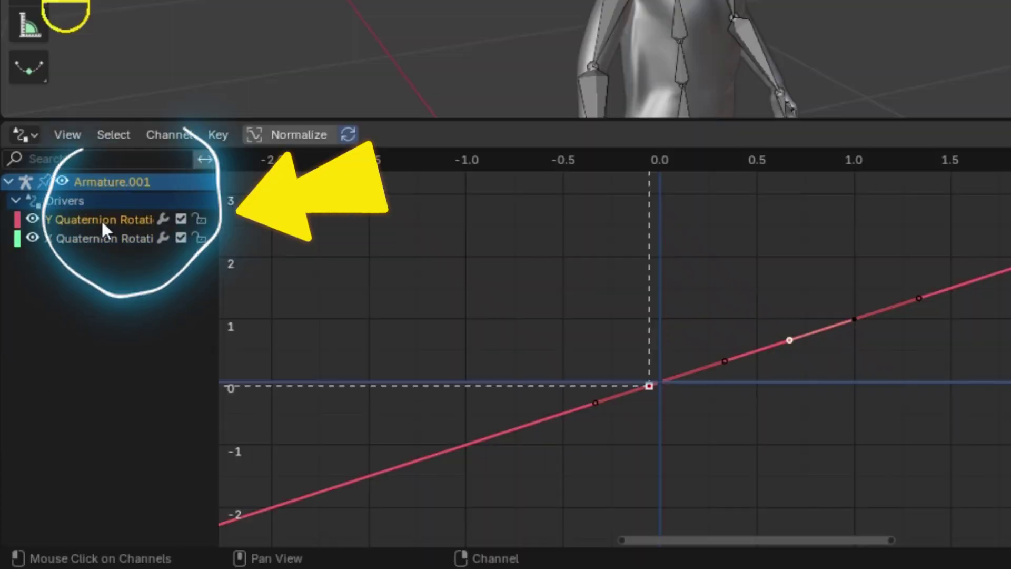
# Step: Compare the driver settings of the head bone's X and Y quaternion rotation channels
pyautogui.click(53, 369)
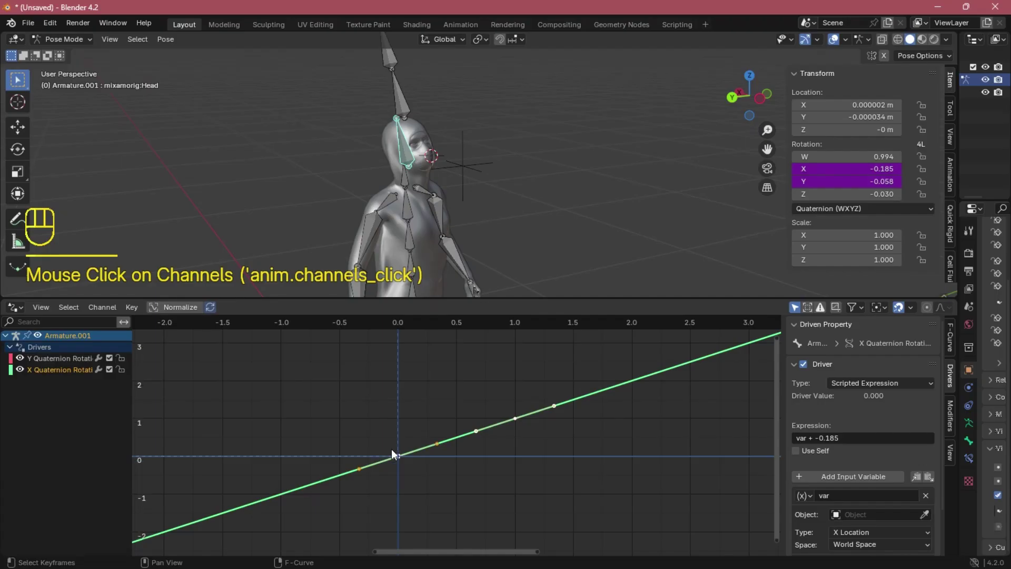
pyautogui.click(359, 466)
pyautogui.scroll(-3, 895, 421)
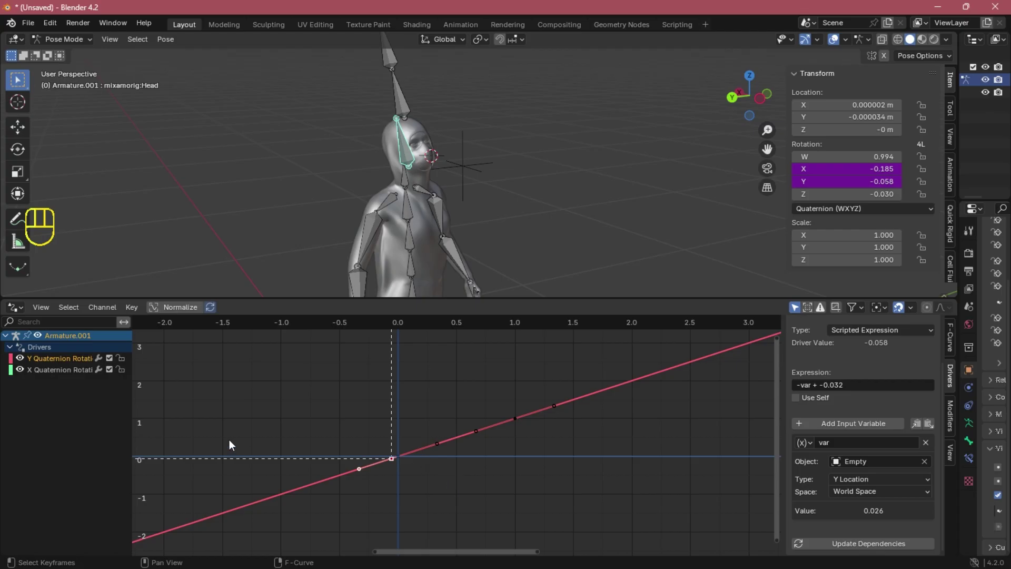
pyautogui.click(62, 368)
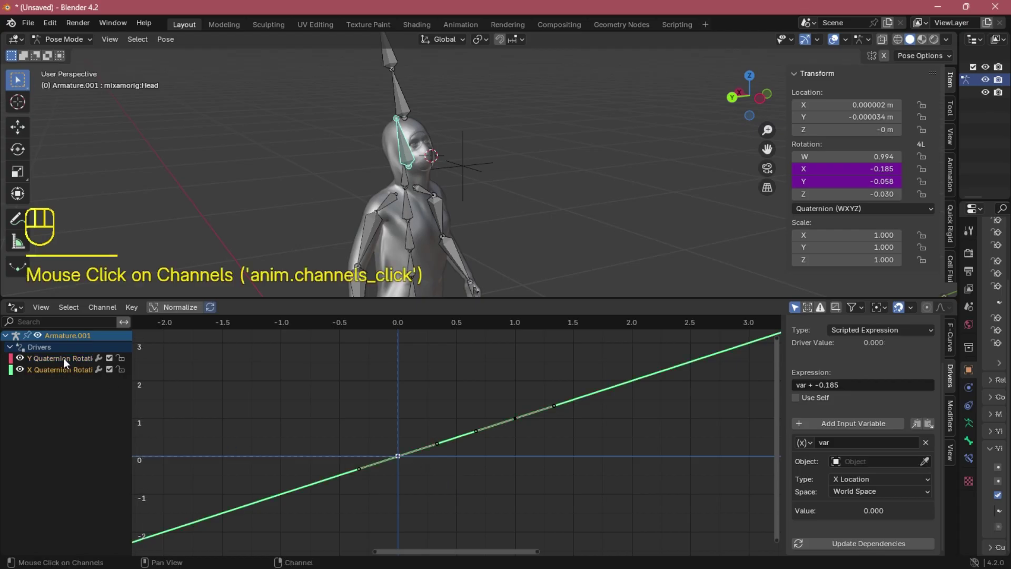
pyautogui.click(63, 358)
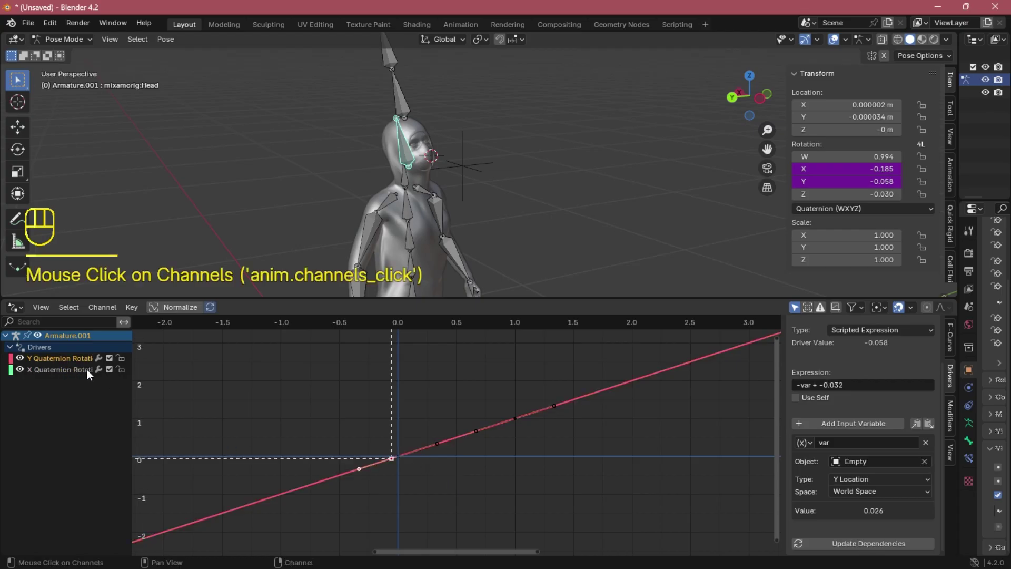
# Step: Select the X quaternion rotation driver and set the Empty as its variable's object
pyautogui.click(87, 368)
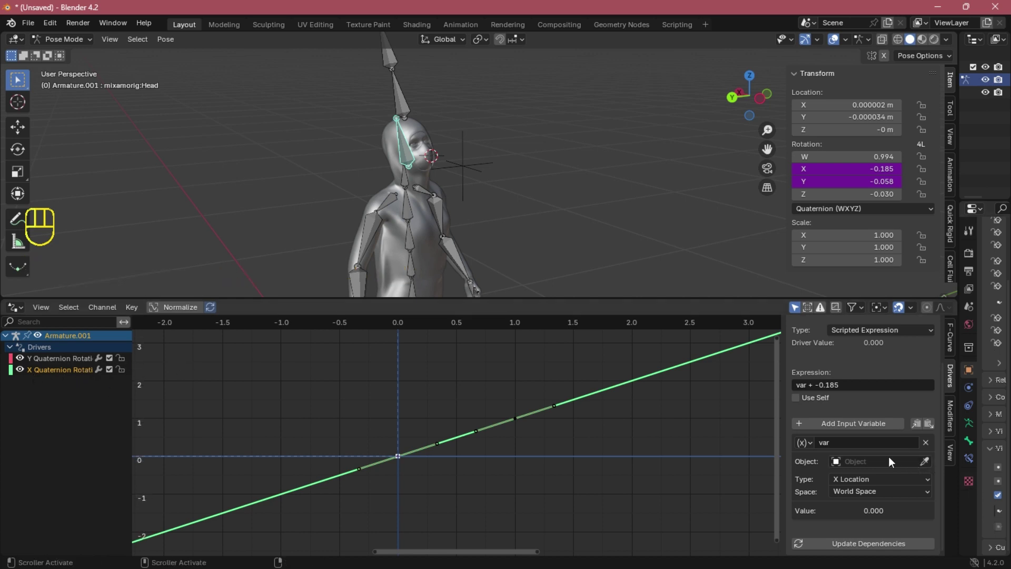
pyautogui.click(924, 462)
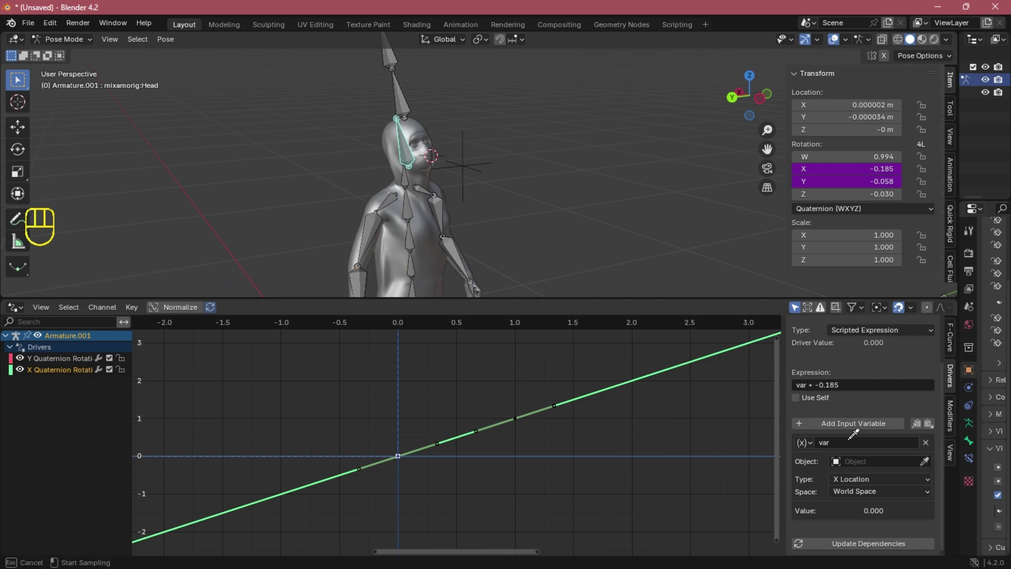
pyautogui.click(463, 164)
# Step: Deselect the head bone, return to Object Mode and select the empty
pyautogui.click(534, 166)
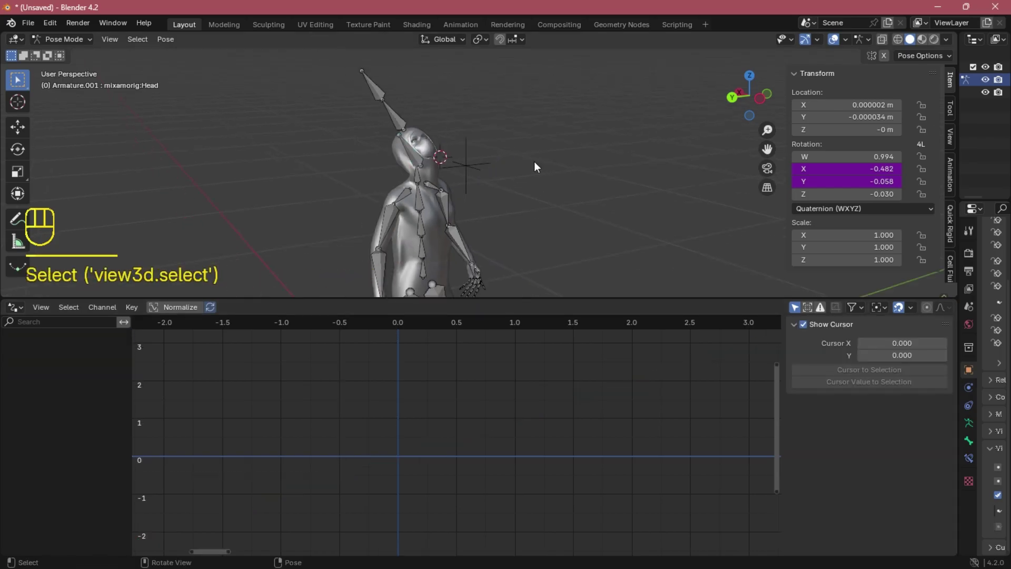
pyautogui.click(73, 38)
pyautogui.click(79, 49)
pyautogui.click(495, 167)
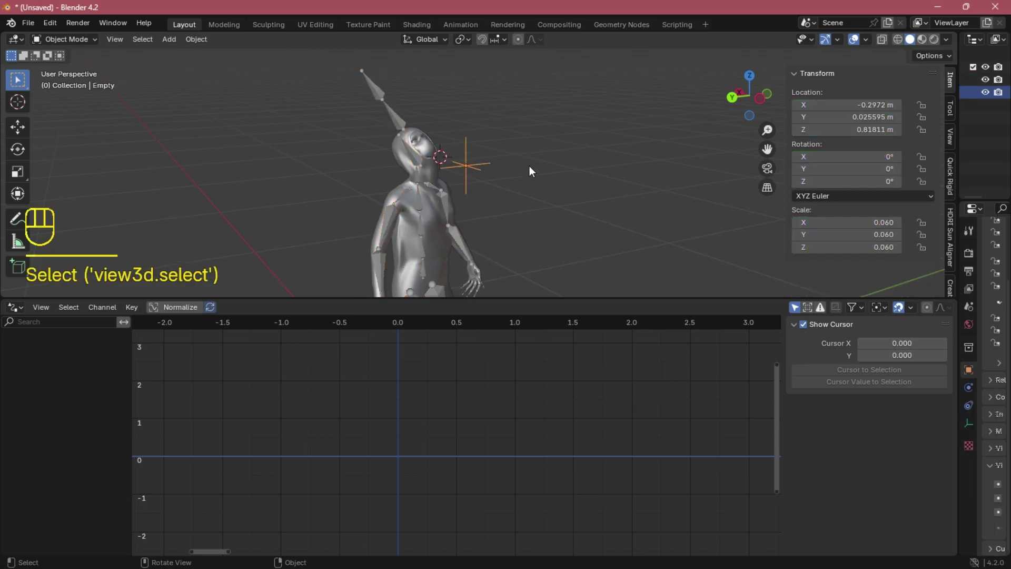
# Step: Test the head's response by moving the empty along the Z axis to about 0.835 m
pyautogui.press('g')
pyautogui.press('z')
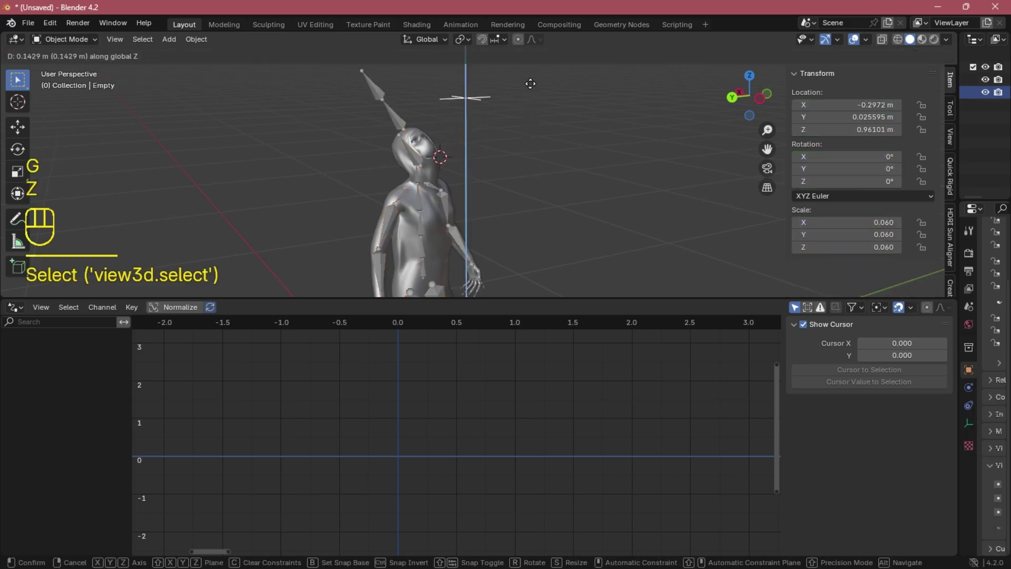
pyautogui.click(571, 158)
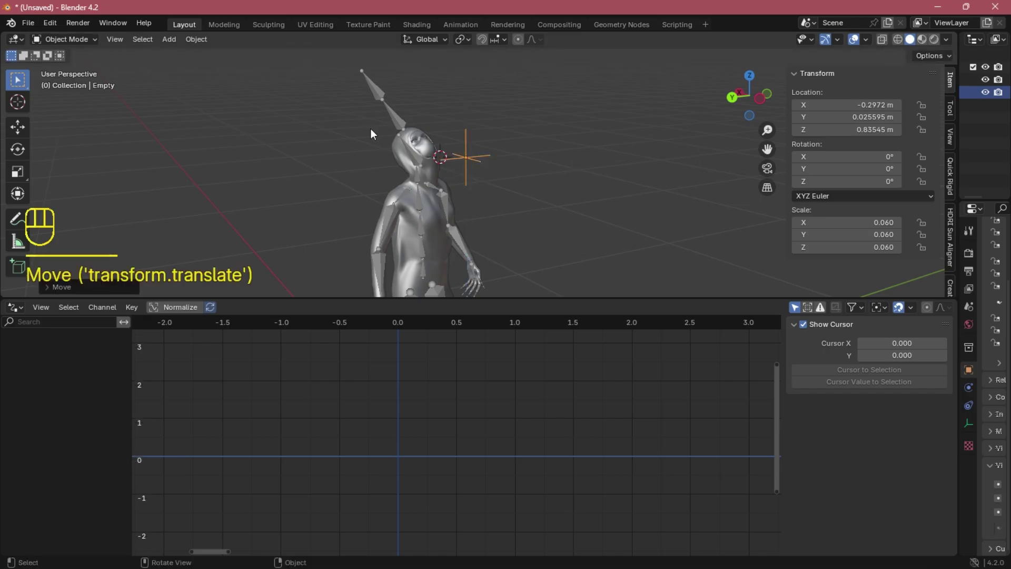
# Step: Try moving the empty along the X axis and undo the move
pyautogui.press('g')
pyautogui.press('x')
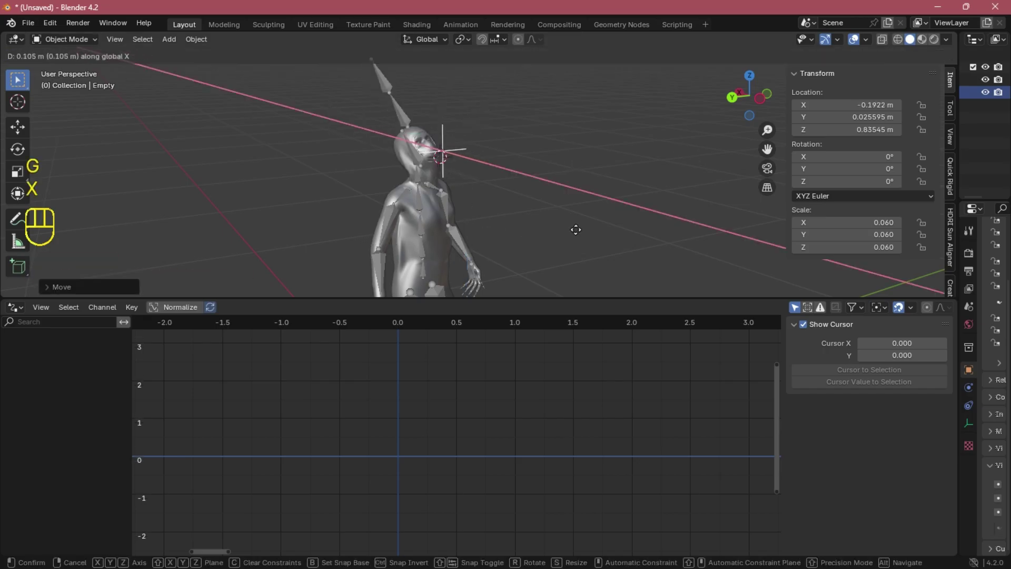
pyautogui.keyDown('ctrl'); pyautogui.click(537, 245); pyautogui.keyUp('ctrl')
pyautogui.hotkey('ctrl', 'z')
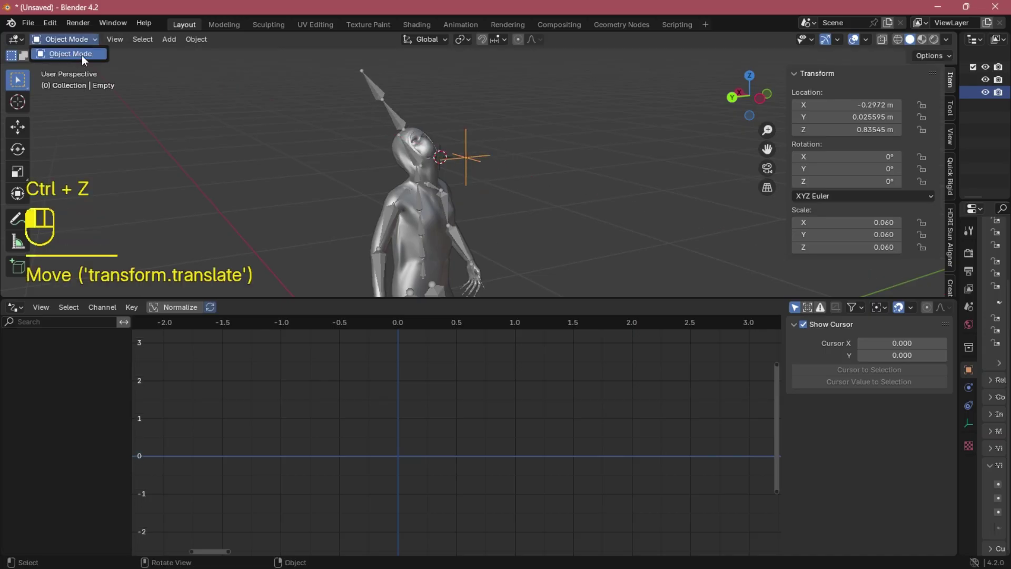
# Step: Select the character's armature, switch it to Pose Mode and select the head bone
pyautogui.click(81, 54)
pyautogui.click(396, 124)
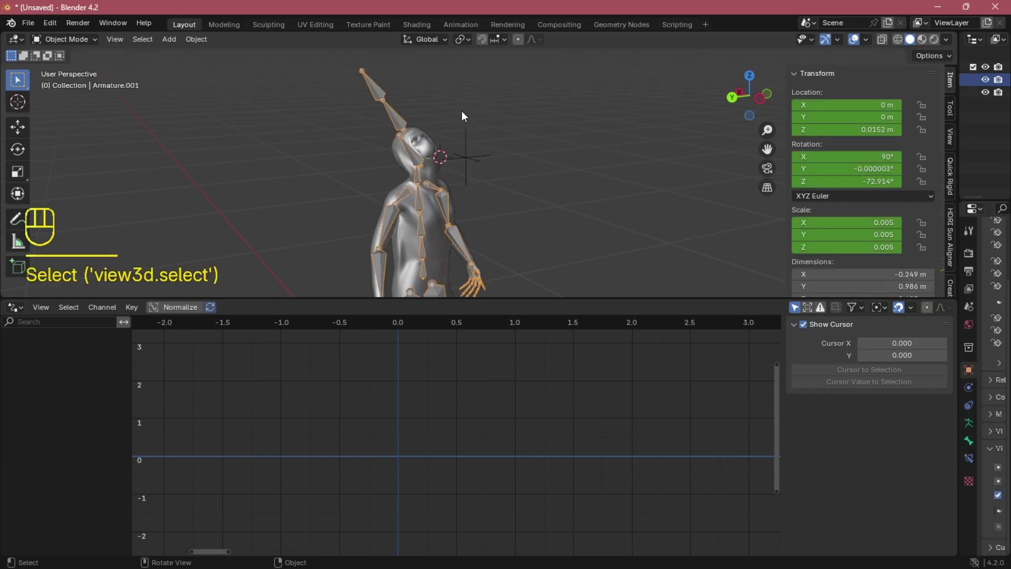
pyautogui.click(68, 38)
pyautogui.click(66, 81)
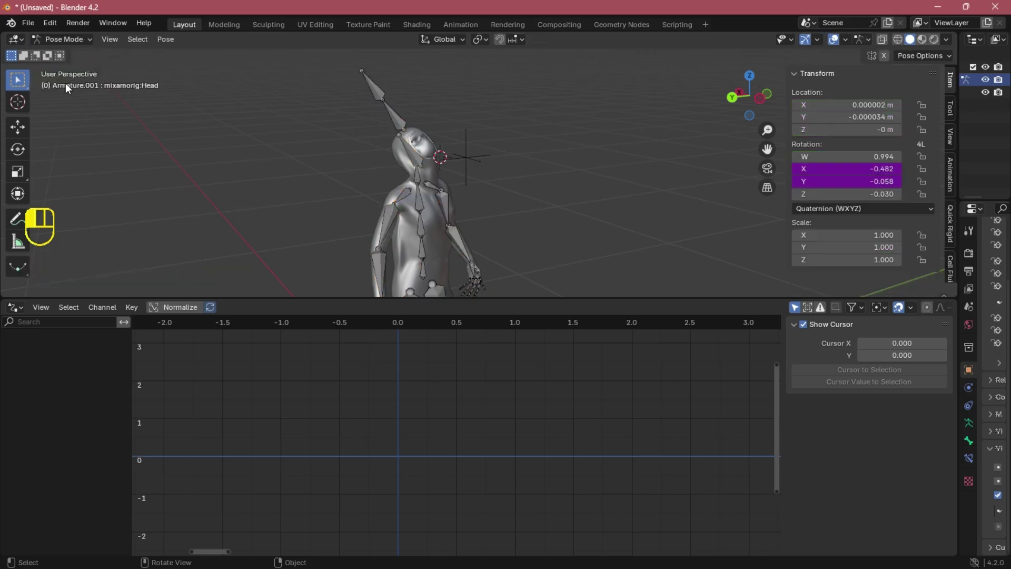
pyautogui.click(458, 158)
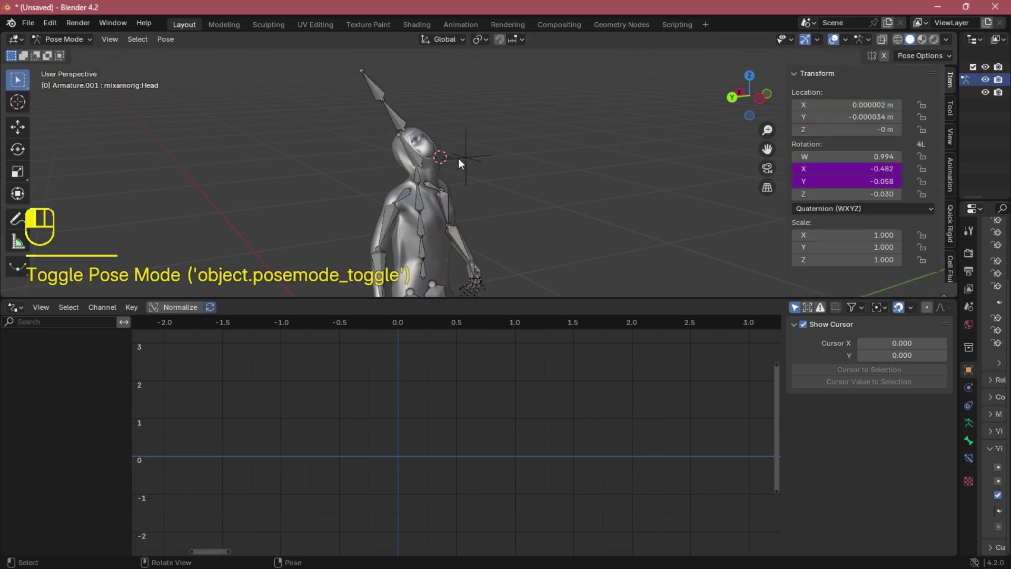
pyautogui.click(410, 153)
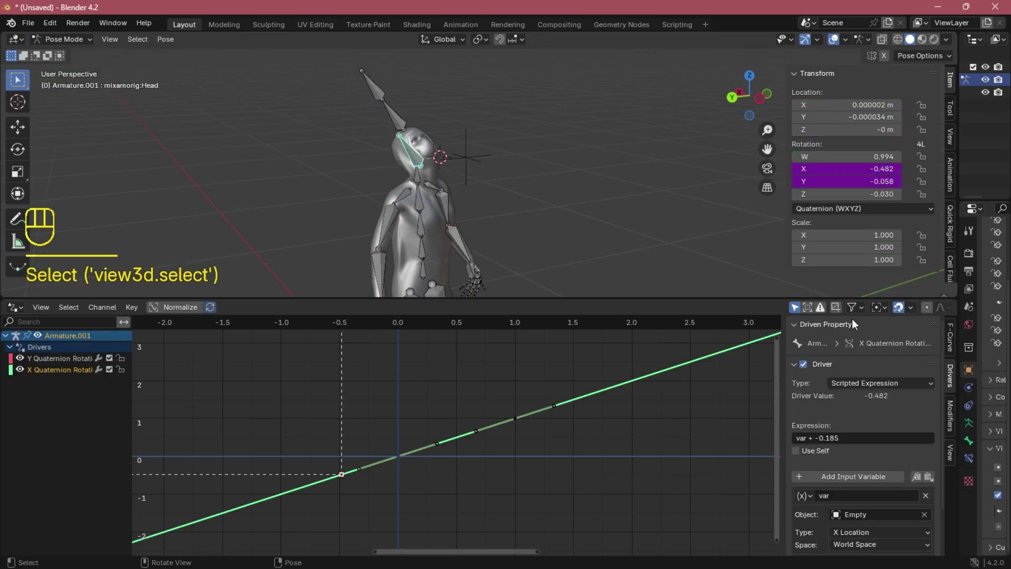
# Step: Set the variable type of the head bone's X quaternion rotation driver to Z Location
pyautogui.scroll(-3, 864, 369)
pyautogui.click(854, 480)
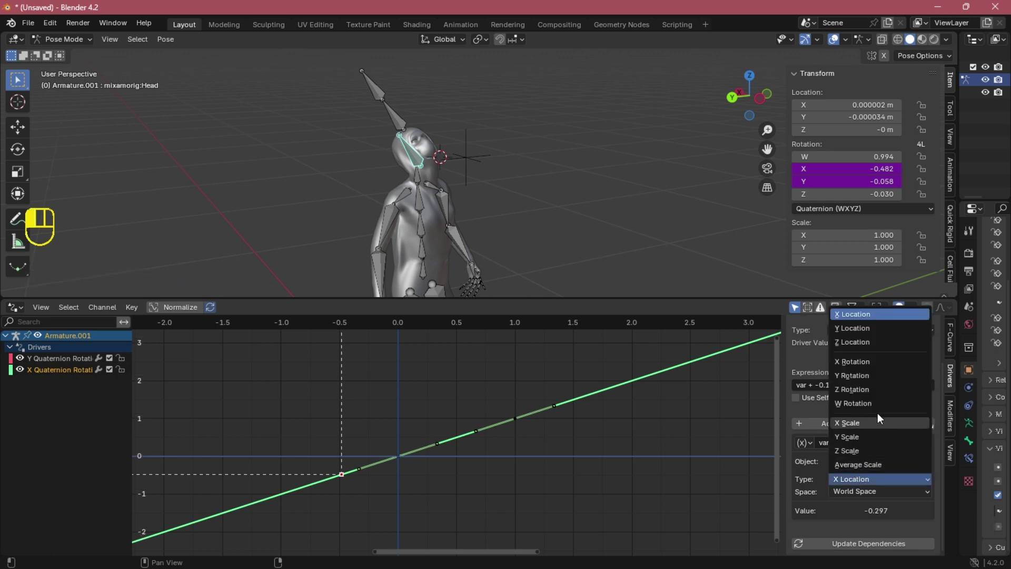
pyautogui.click(866, 342)
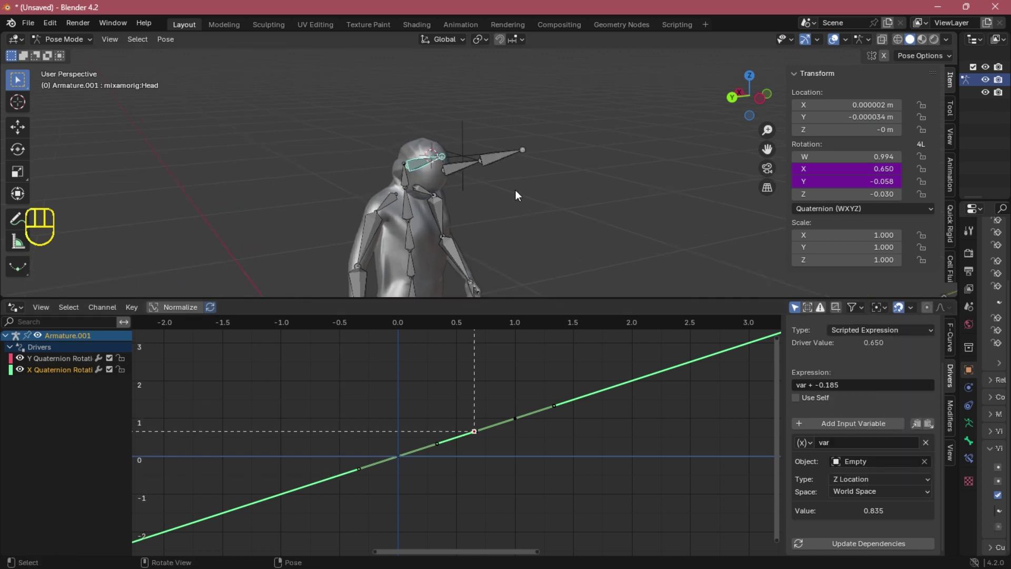
# Step: Deselect the head bone, switch back to Object Mode and select the empty
pyautogui.click(511, 170)
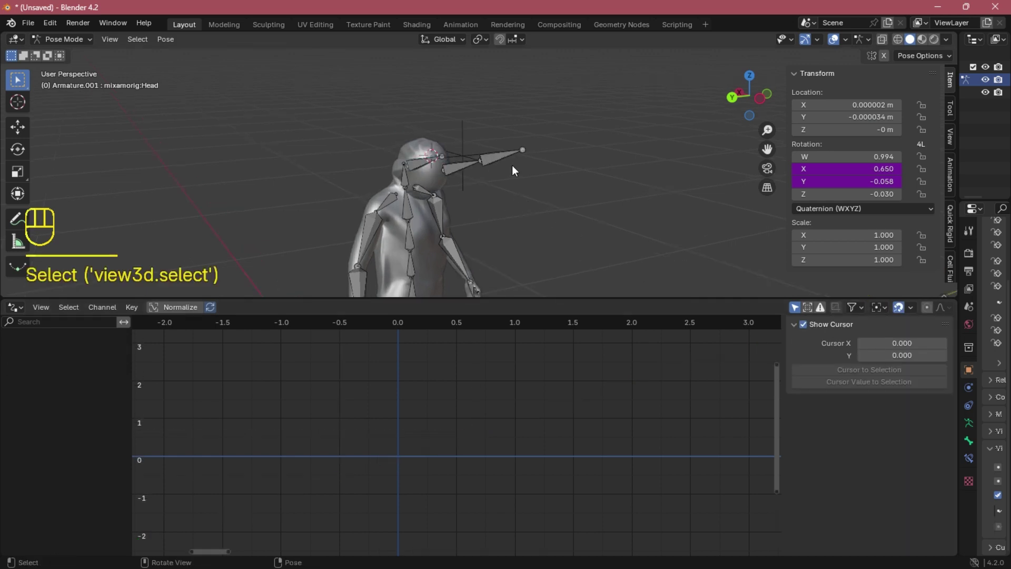
pyautogui.click(66, 39)
pyautogui.click(74, 51)
pyautogui.click(465, 138)
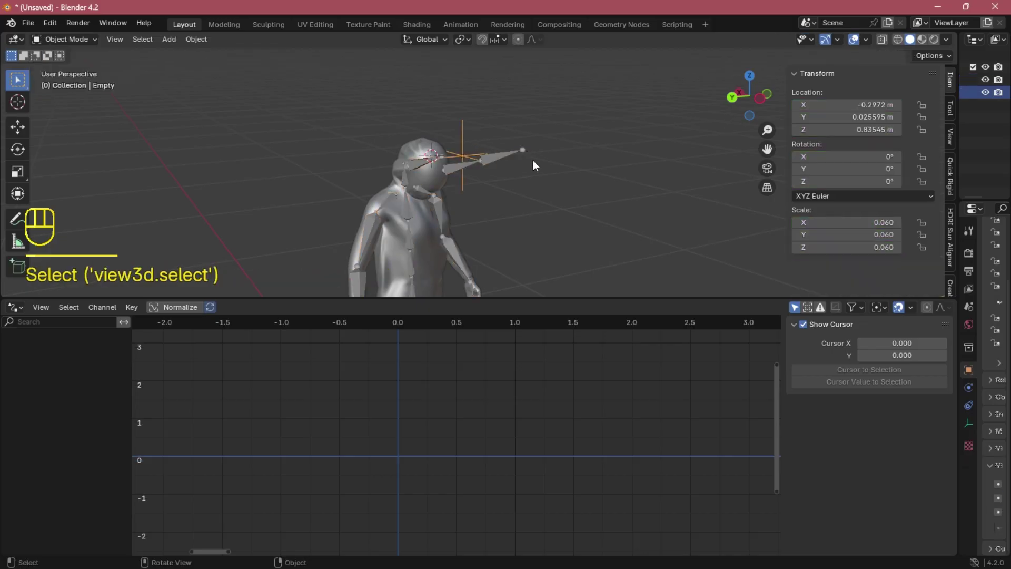
# Step: Maximize the 3D viewport and lower the empty along the Z axis to about 0.493 m
pyautogui.hotkey('ctrl', 'space')
pyautogui.scroll(3, 570, 289)
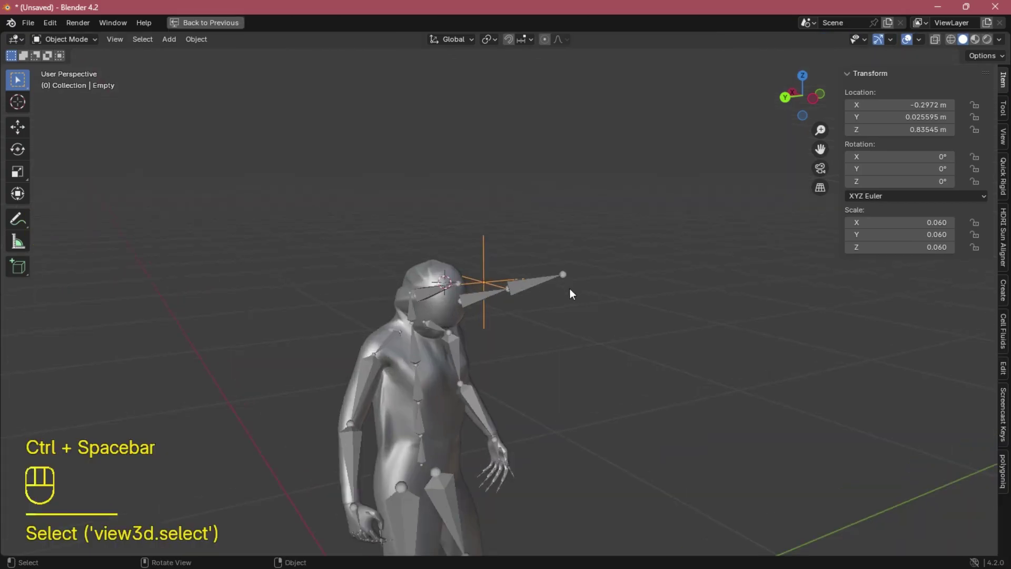
pyautogui.press('g')
pyautogui.press('z')
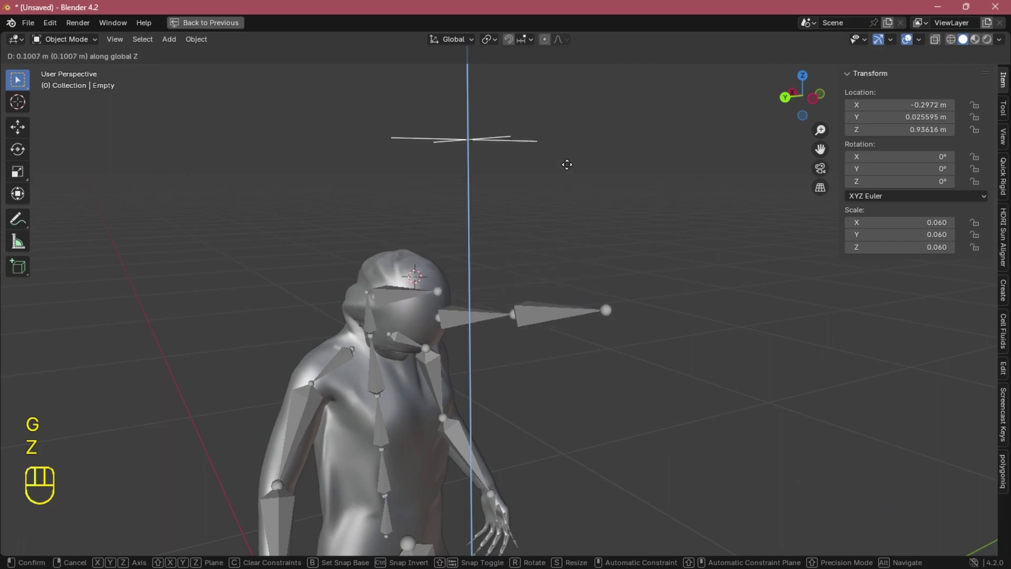
pyautogui.click(588, 199)
pyautogui.scroll(-4, 573, 138)
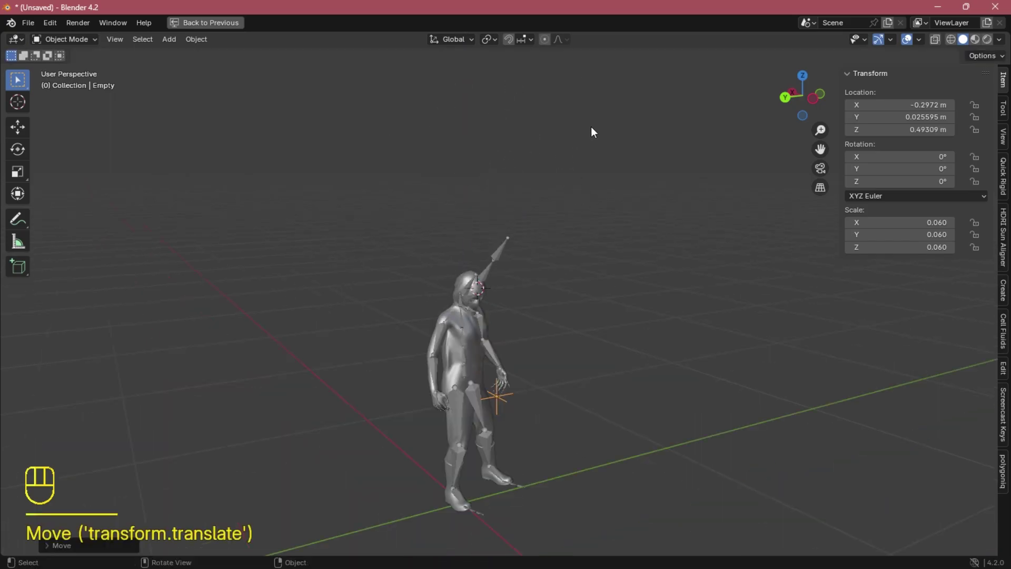
# Step: Raise the empty along the Z axis to about 0.815 m and restore the split editor layout
pyautogui.press('g')
pyautogui.press('z')
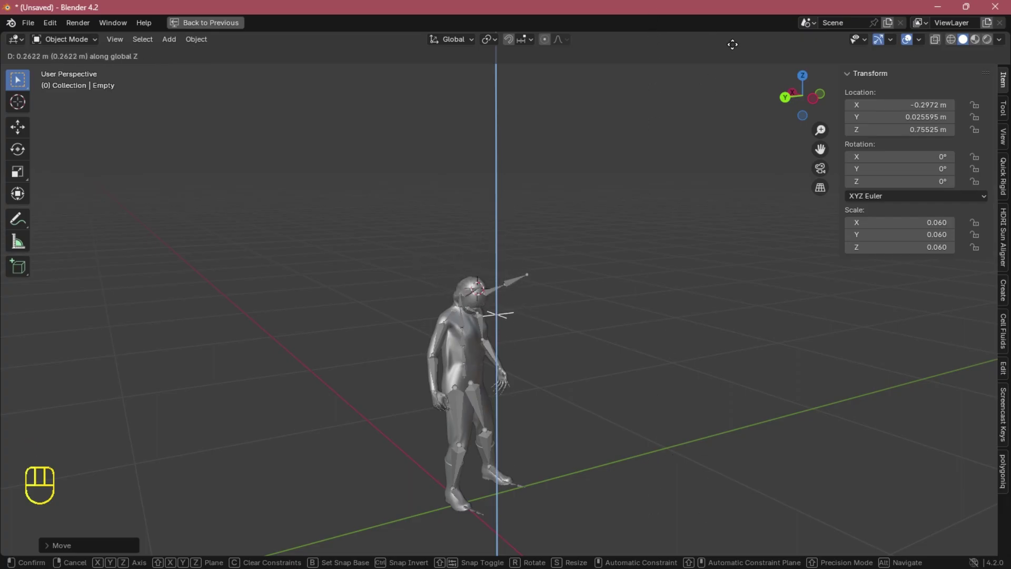
pyautogui.click(716, 539)
pyautogui.hotkey('ctrl', 'space')
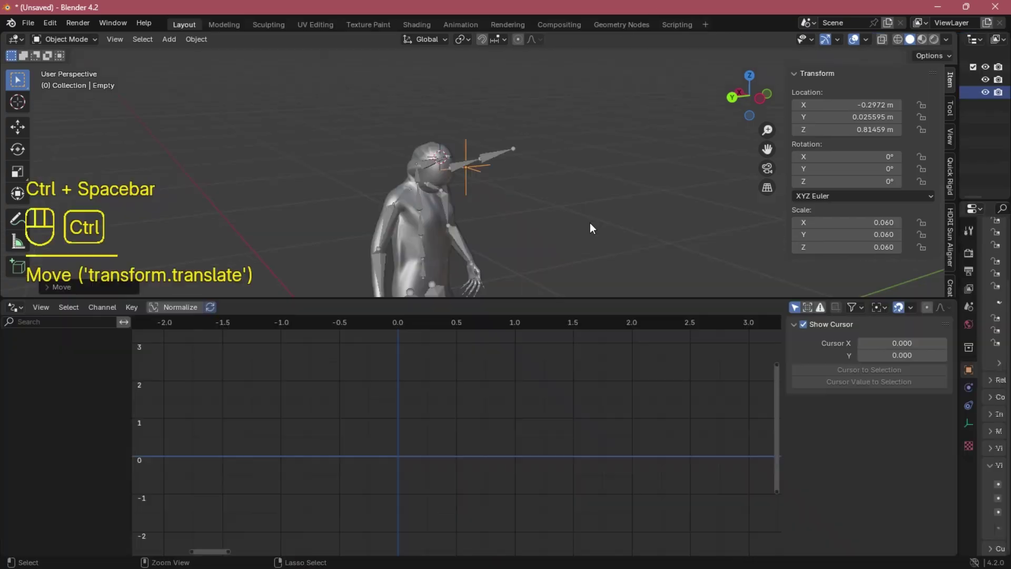
# Step: Copy the empty's Z location value from its transform properties
pyautogui.scroll(4, 595, 210)
pyautogui.moveTo(600, 204); pyautogui.dragTo(529, 180, button='middle')
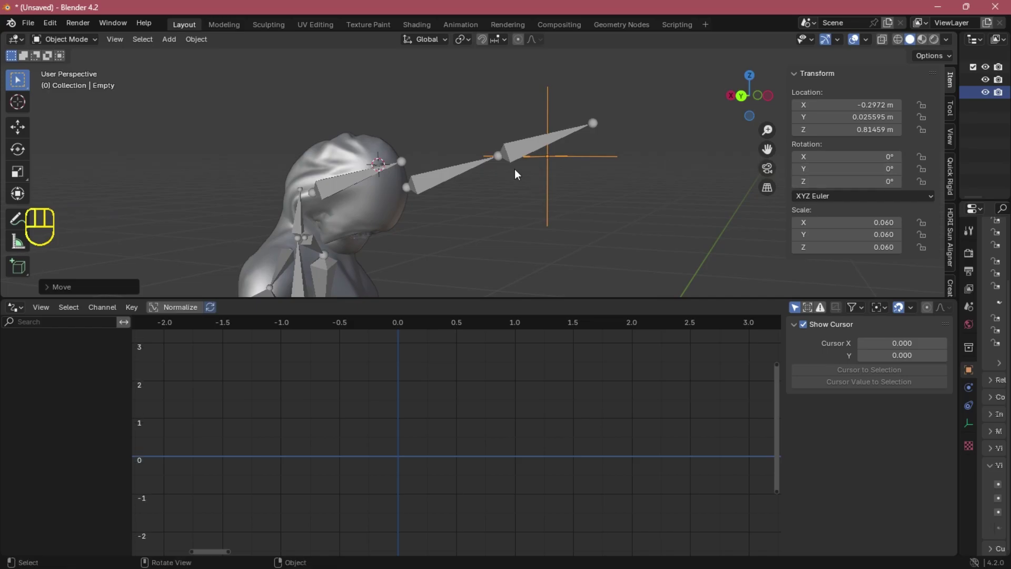
pyautogui.click(568, 161)
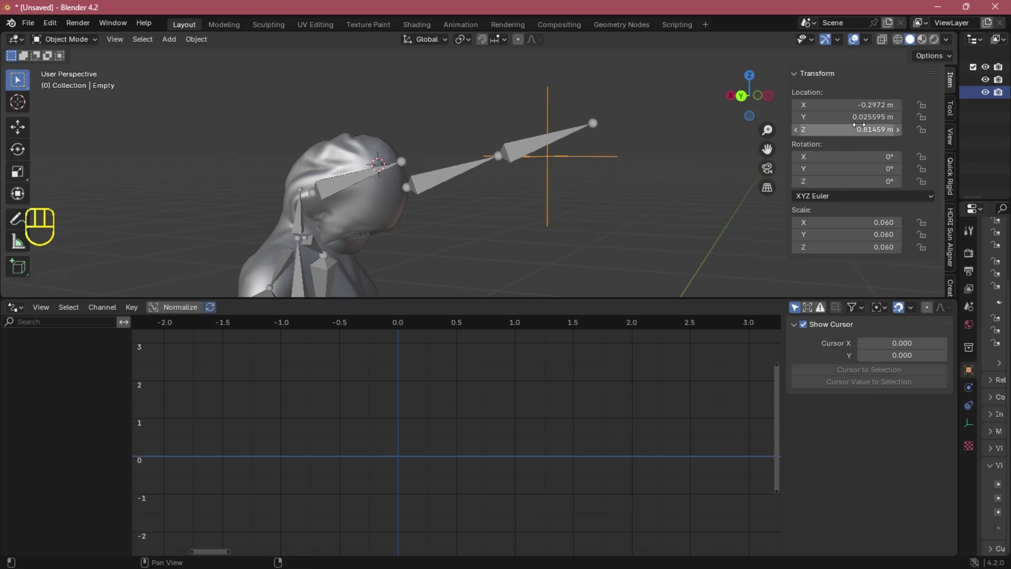
pyautogui.click(835, 127)
pyautogui.hotkey('ctrl', 'c')
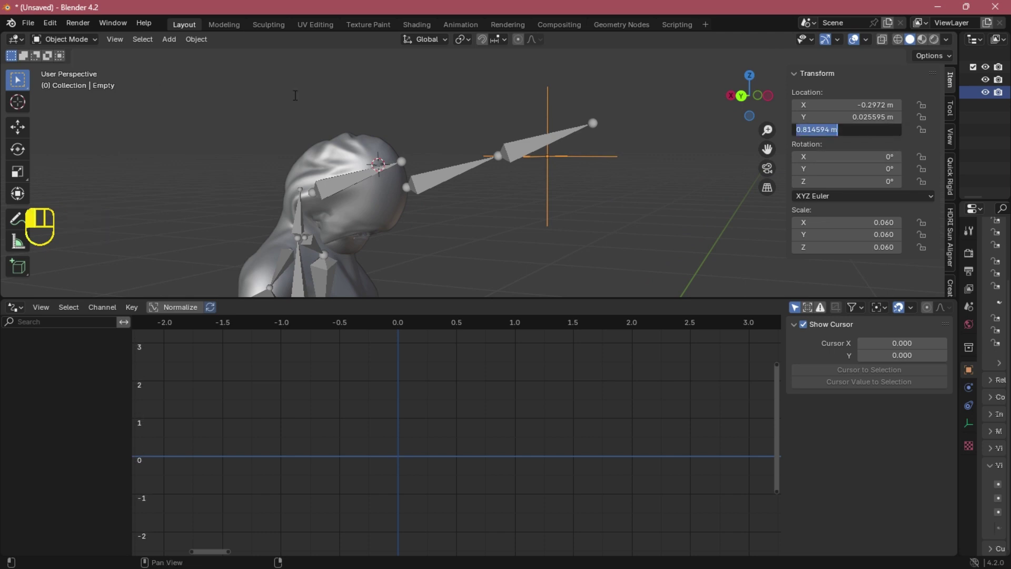
# Step: Select the armature, enter Pose Mode and select the head bone to display its drivers
pyautogui.click(57, 40)
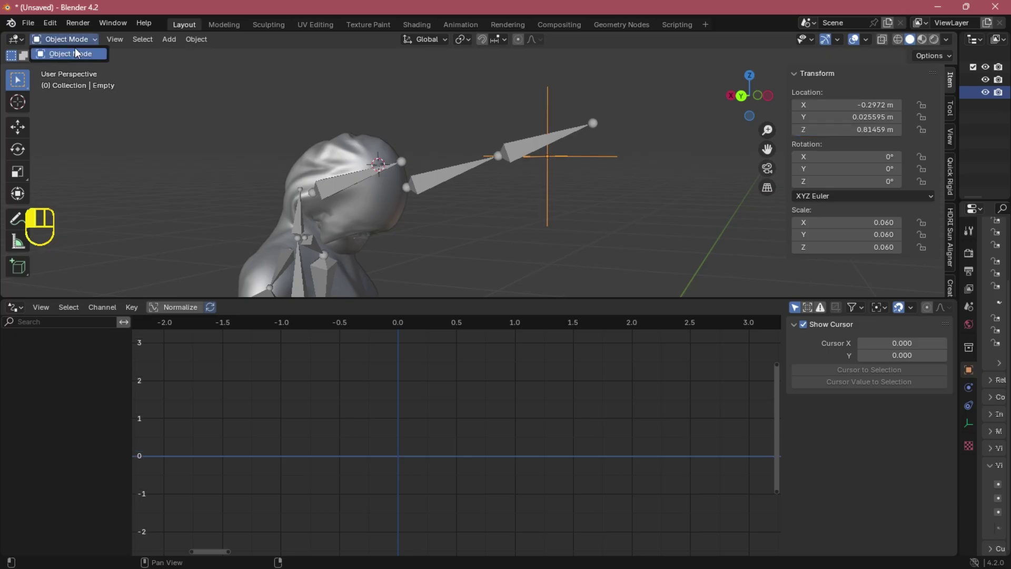
pyautogui.click(399, 159)
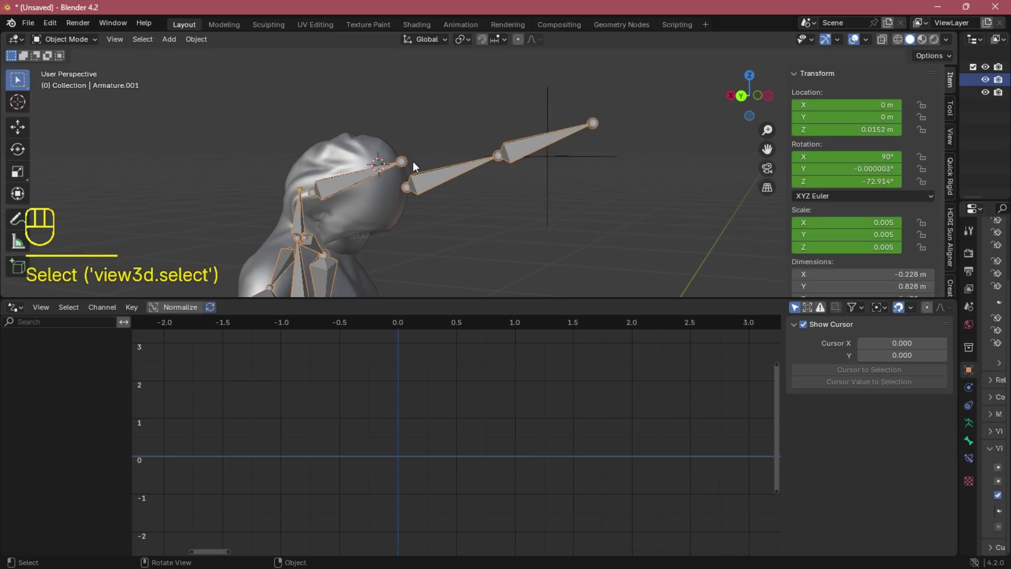
pyautogui.click(83, 39)
pyautogui.click(62, 78)
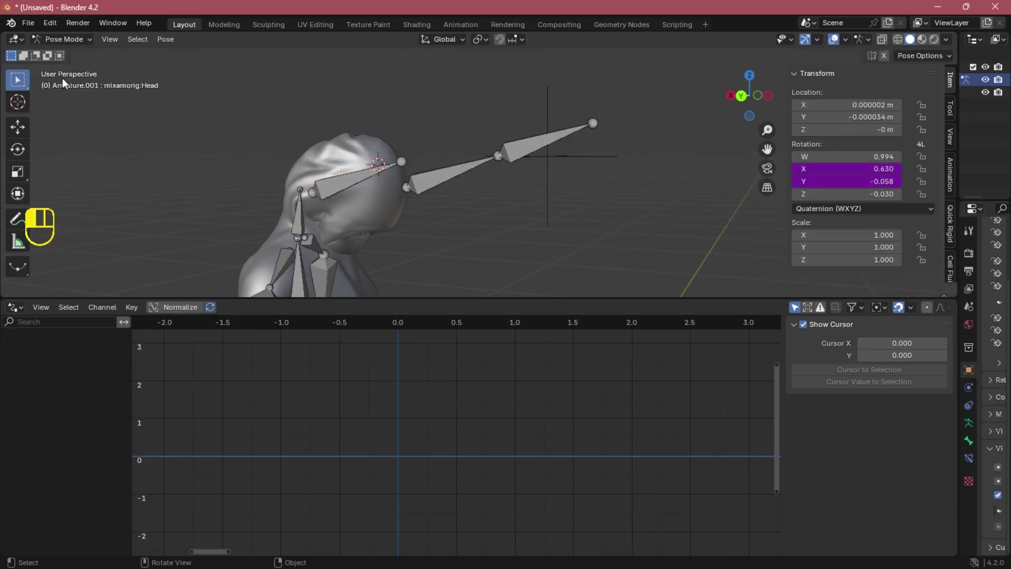
pyautogui.click(335, 182)
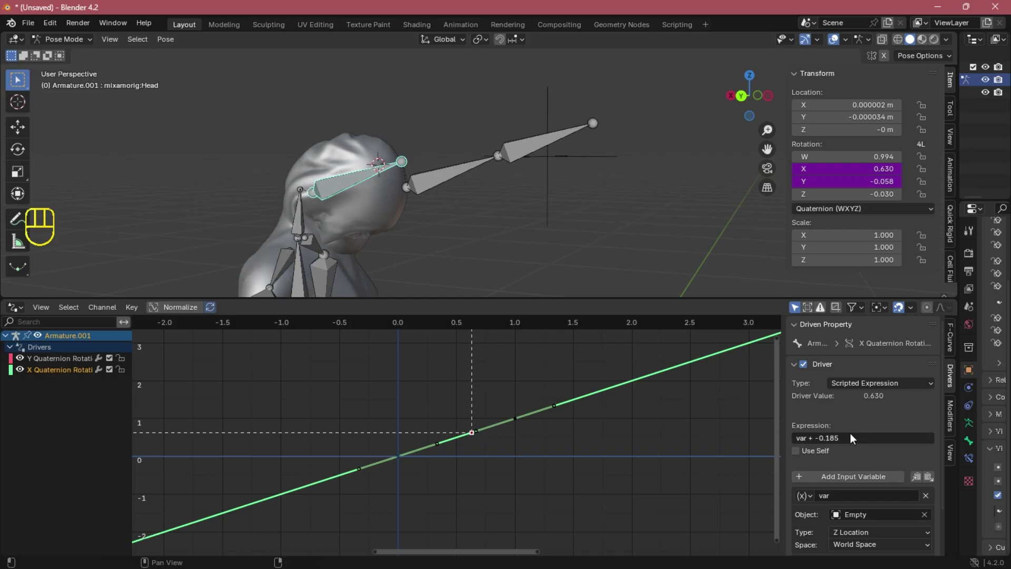
# Step: Set the X quaternion rotation driver's expression to var + 0.814594 using the copied Z location
pyautogui.scroll(-2, 874, 442)
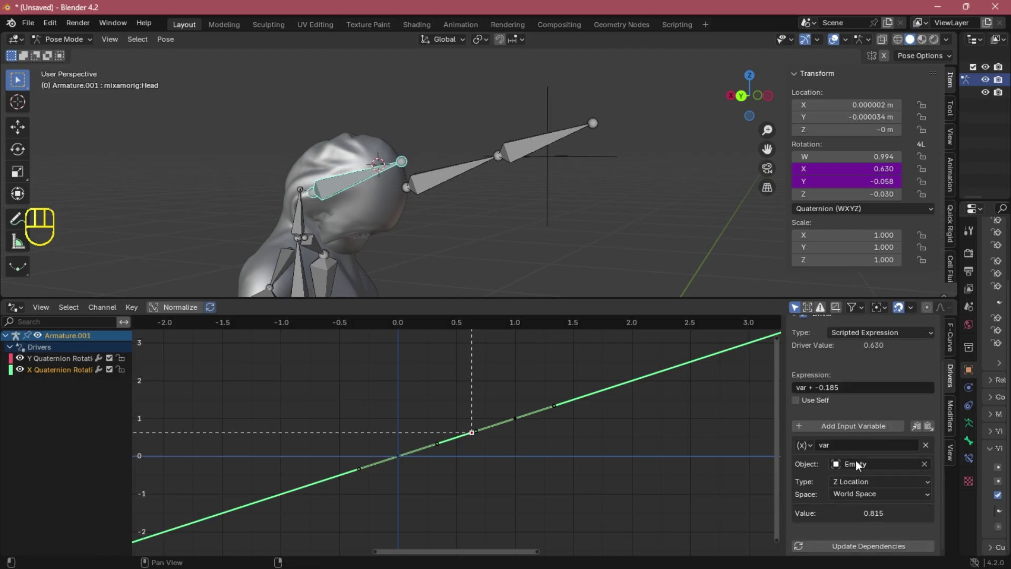
pyautogui.click(846, 386)
pyautogui.click(847, 383)
pyautogui.press('BackSpace')
pyautogui.press('BackSpace')
pyautogui.hotkey('ctrl', 'v')
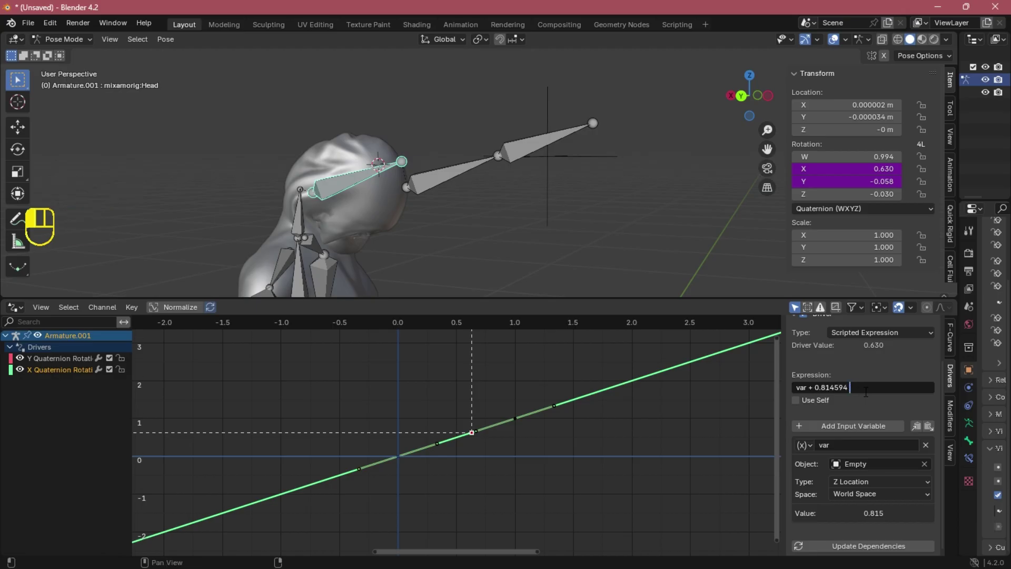
pyautogui.press('Return')
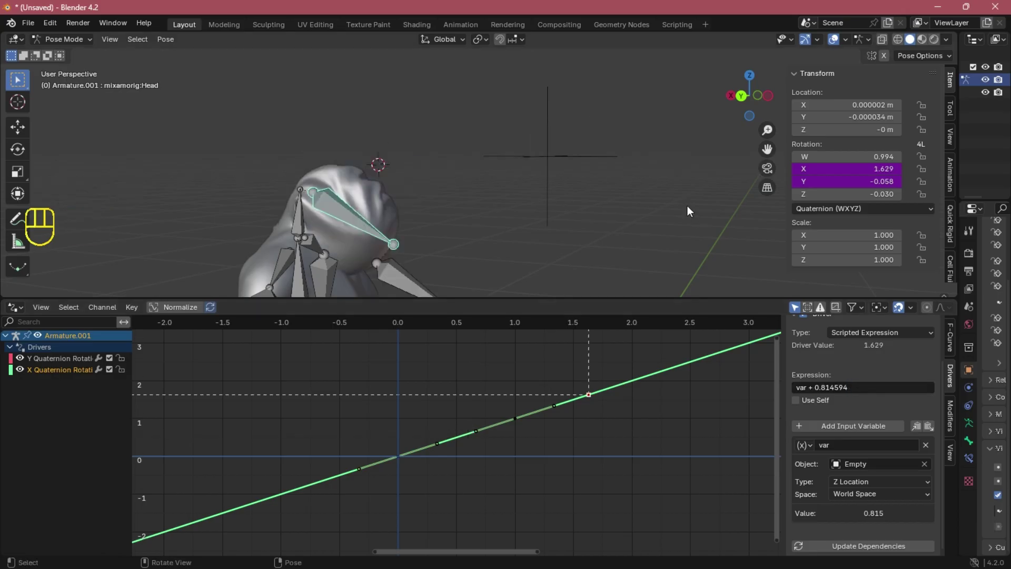
# Step: Change the sign in the X quaternion rotation driver's expression so it reads var - 0.814594
pyautogui.click(816, 387)
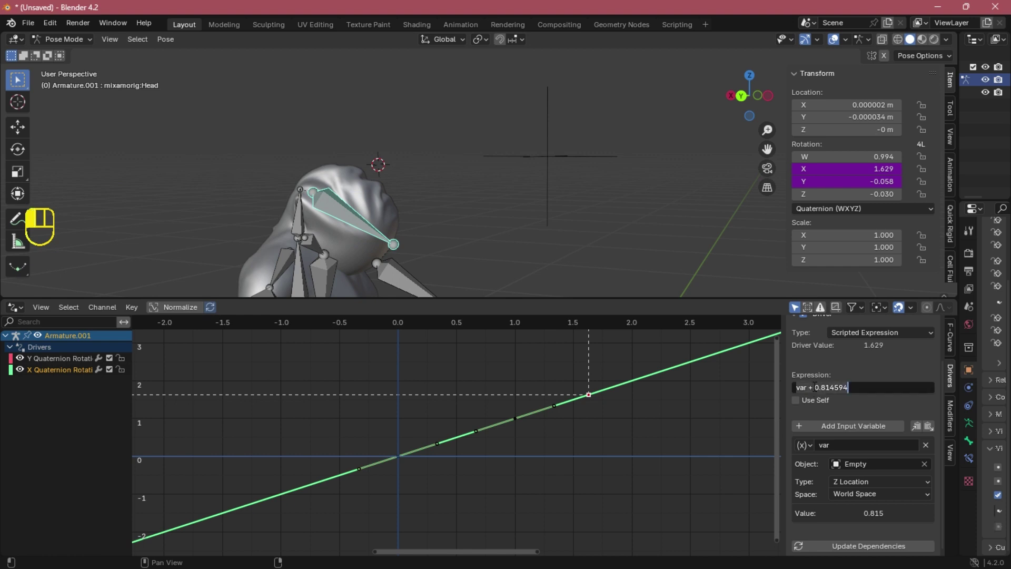
pyautogui.click(815, 387)
pyautogui.press('BackSpace')
pyautogui.press('BackSpace')
pyautogui.write('-')
pyautogui.click(682, 242)
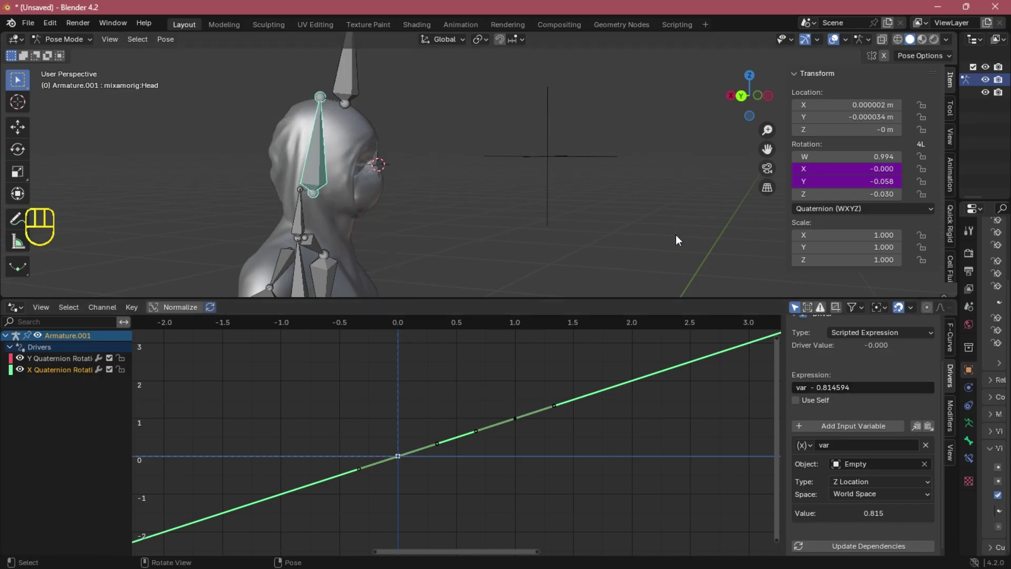
# Step: Leave Pose Mode and select the empty in front of the character's head
pyautogui.moveTo(507, 196); pyautogui.dragTo(459, 207, button='middle')
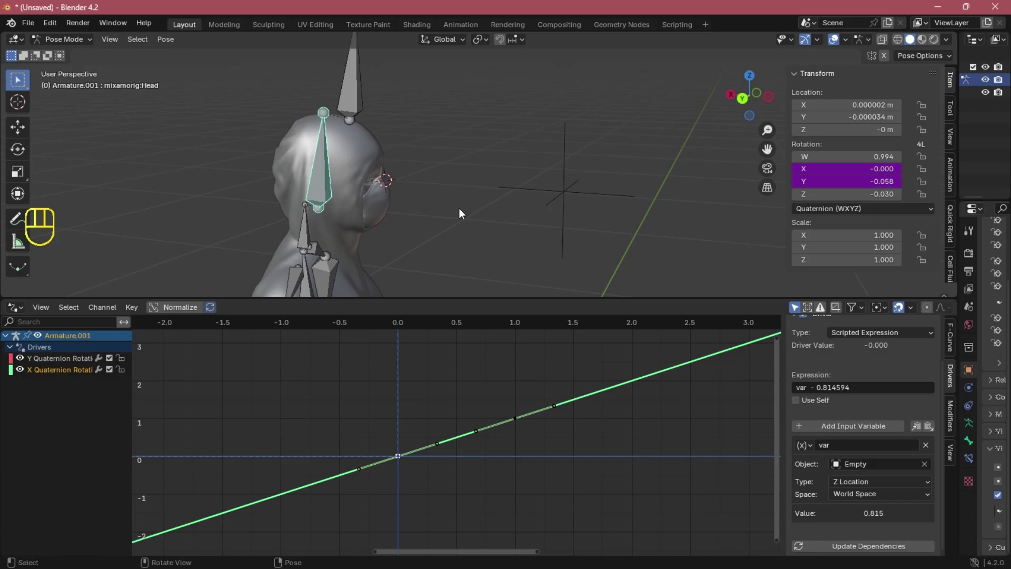
pyautogui.scroll(2, 450, 203)
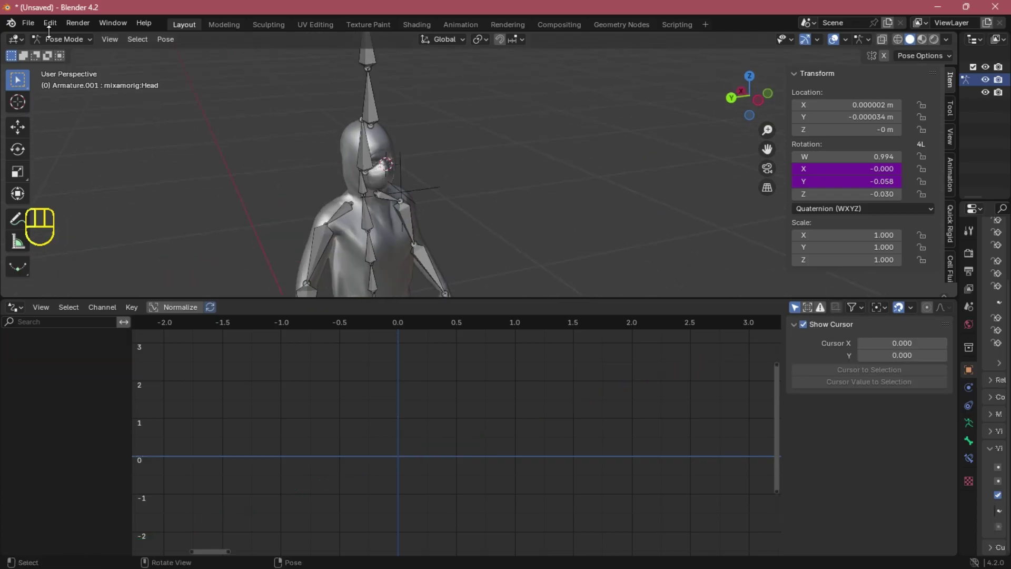
pyautogui.hotkey('ctrl', 'Tab')
pyautogui.click(437, 185)
# Step: Move the empty along the X axis to about -0.313 m and shift it along the Y axis to test the head
pyautogui.press('g')
pyautogui.press('x')
pyautogui.click(448, 195)
pyautogui.press('g')
pyautogui.press('y')
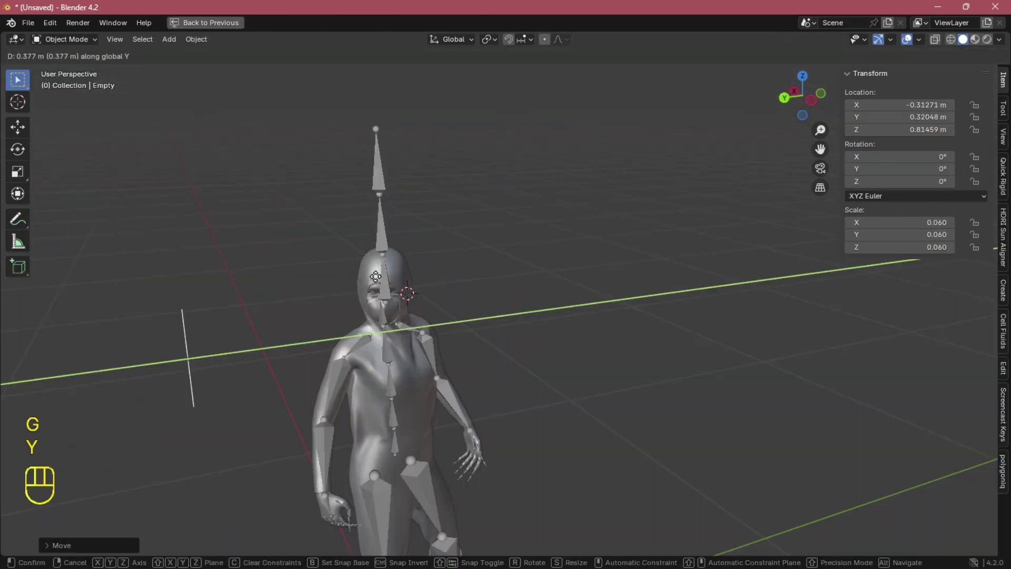
pyautogui.click(520, 211)
# Step: Try moving the empty along the Z axis and undo the move
pyautogui.press('g')
pyautogui.press('z')
pyautogui.click(515, 251)
pyautogui.hotkey('ctrl', 'z')
# Step: Move the empty freely to about X -0.316 m, Y -0.045 m and Z 0.814 m in front of the face
pyautogui.moveTo(515, 257); pyautogui.dragTo(445, 338, button='middle')
pyautogui.press('g')
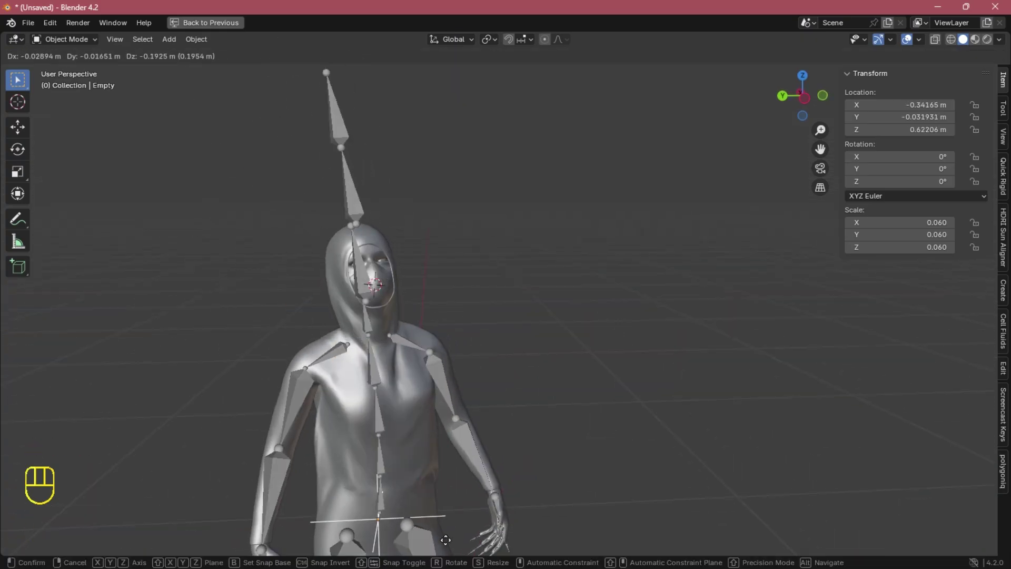
pyautogui.click(458, 327)
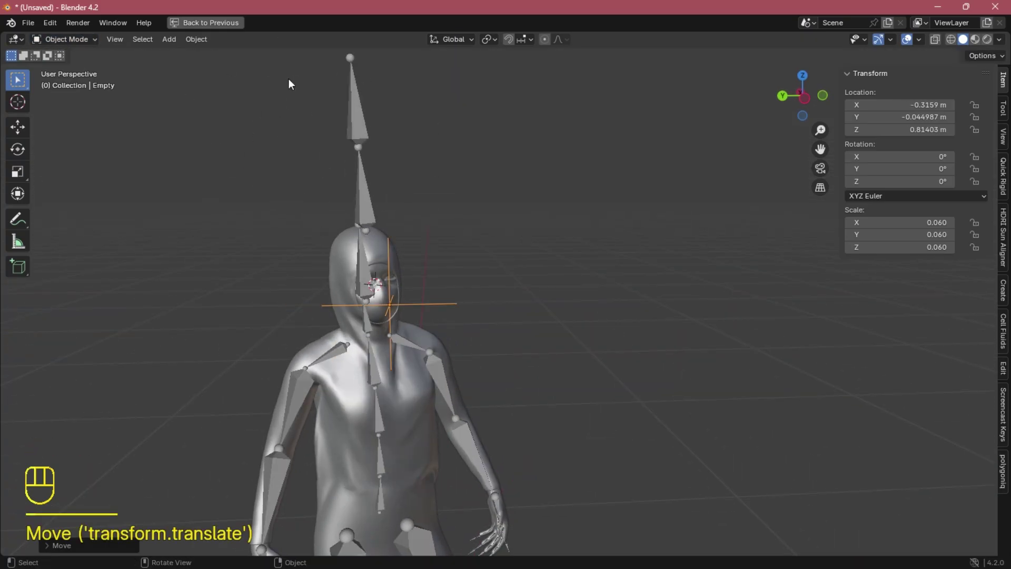
# Step: Select the armature and switch it to Pose Mode
pyautogui.click(283, 100)
pyautogui.click(63, 39)
pyautogui.click(93, 77)
pyautogui.moveTo(223, 163); pyautogui.dragTo(403, 231, button='middle')
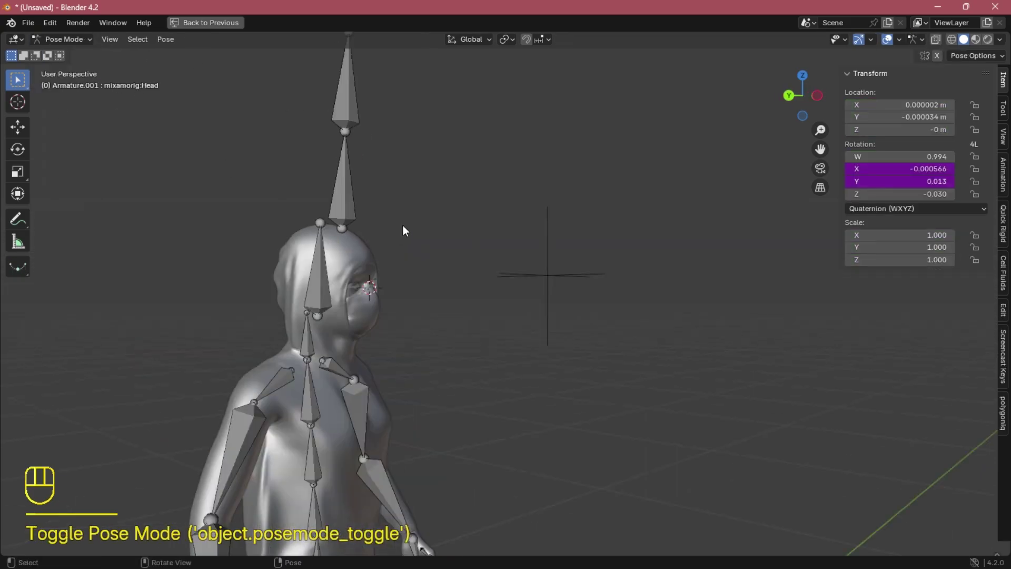
# Step: Select the head bone and negate the variable in its X quaternion driver, making the expression -var - 0.814594
pyautogui.hotkey('ctrl', 'space')
pyautogui.scroll(-4, 446, 175)
pyautogui.keyDown('shift'); pyautogui.moveTo(446, 176); pyautogui.dragTo(439, 173, button='middle'); pyautogui.keyUp('shift')
pyautogui.click(387, 157)
pyautogui.scroll(4, 405, 158)
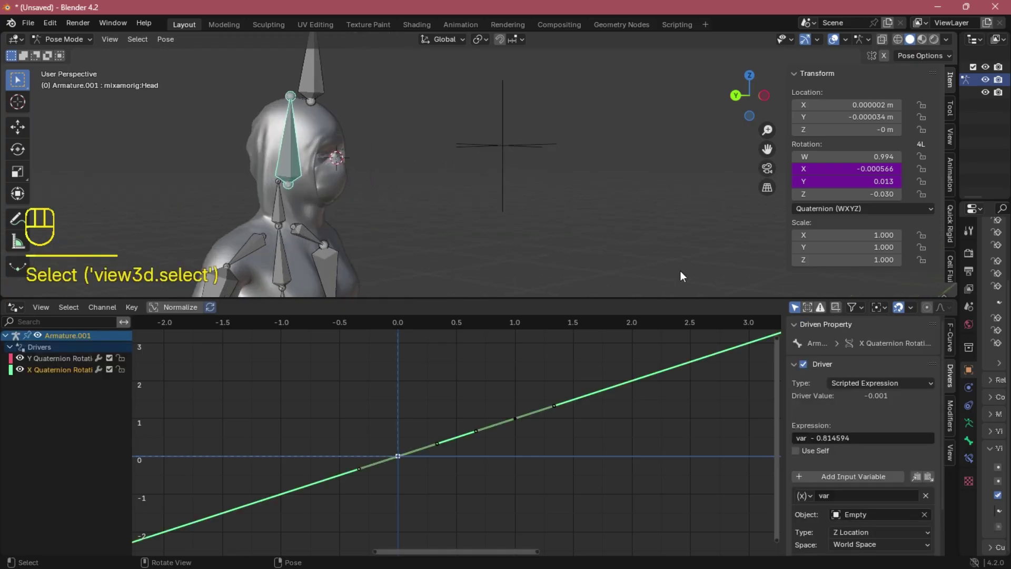
pyautogui.scroll(-2, 830, 431)
pyautogui.click(795, 387)
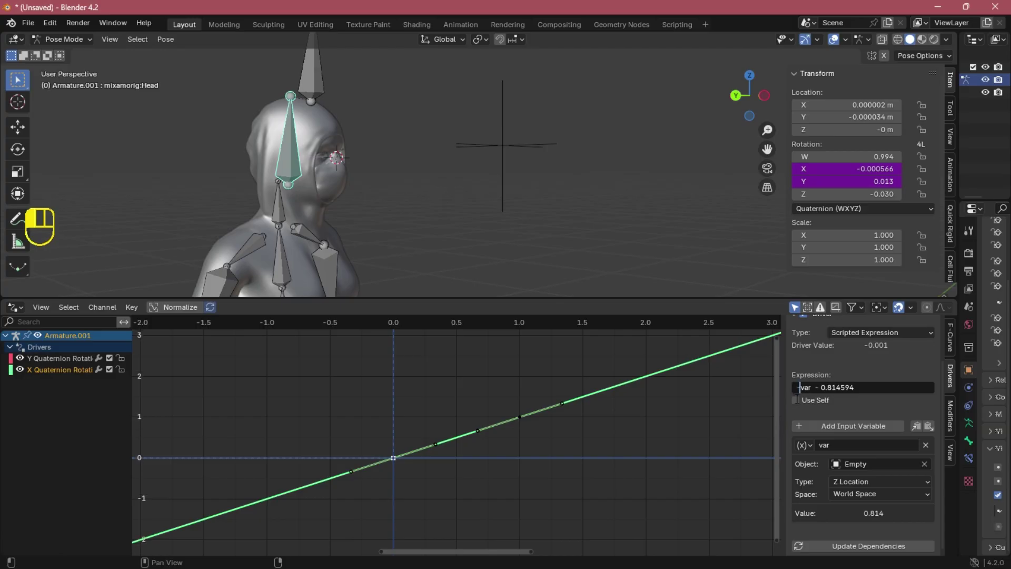
pyautogui.write('-')
pyautogui.press('Return')
# Step: Select the empty in Object Mode and move it along the Z axis to about 0.820 m
pyautogui.click(528, 138)
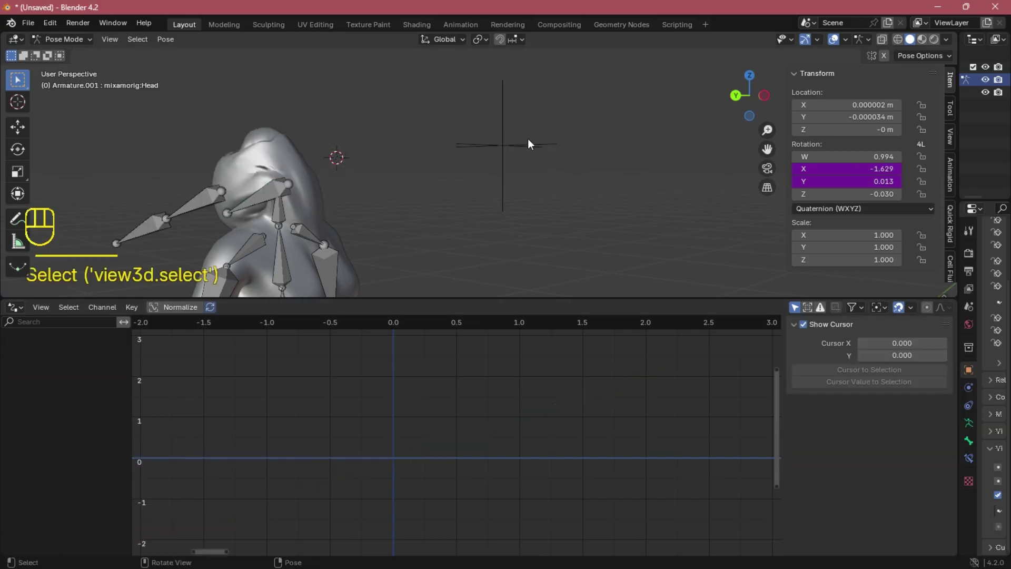
pyautogui.press('g')
pyautogui.press('z')
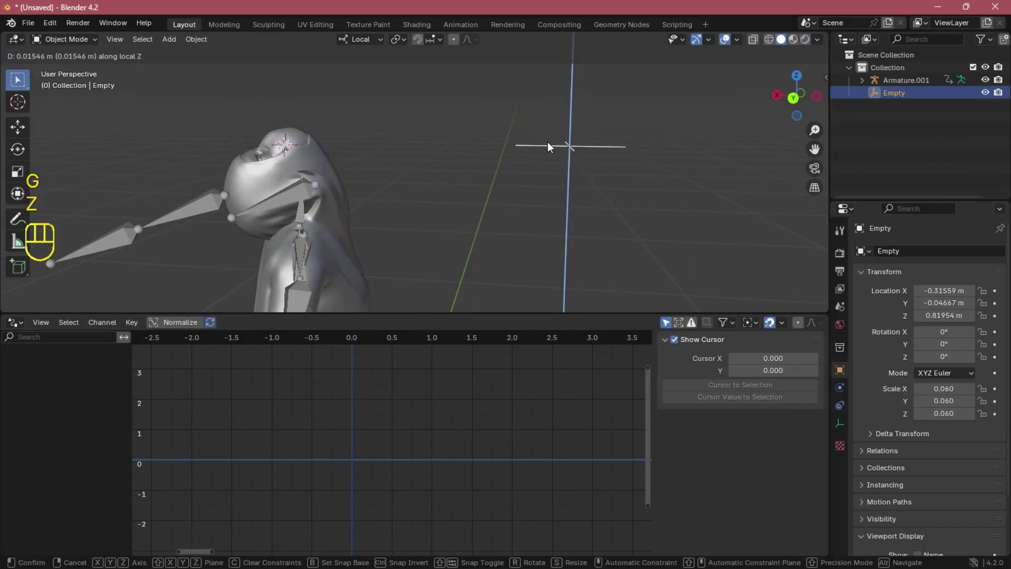
pyautogui.click(715, 145)
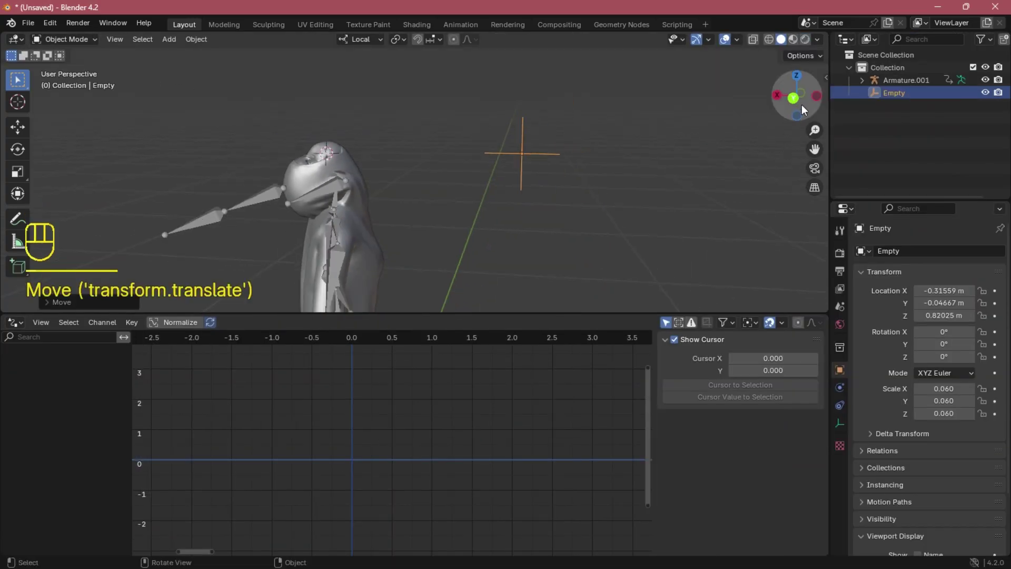
# Step: In the left orthographic view, nudge the empty along X and move it along Y to about 0.002 m
pyautogui.click(817, 97)
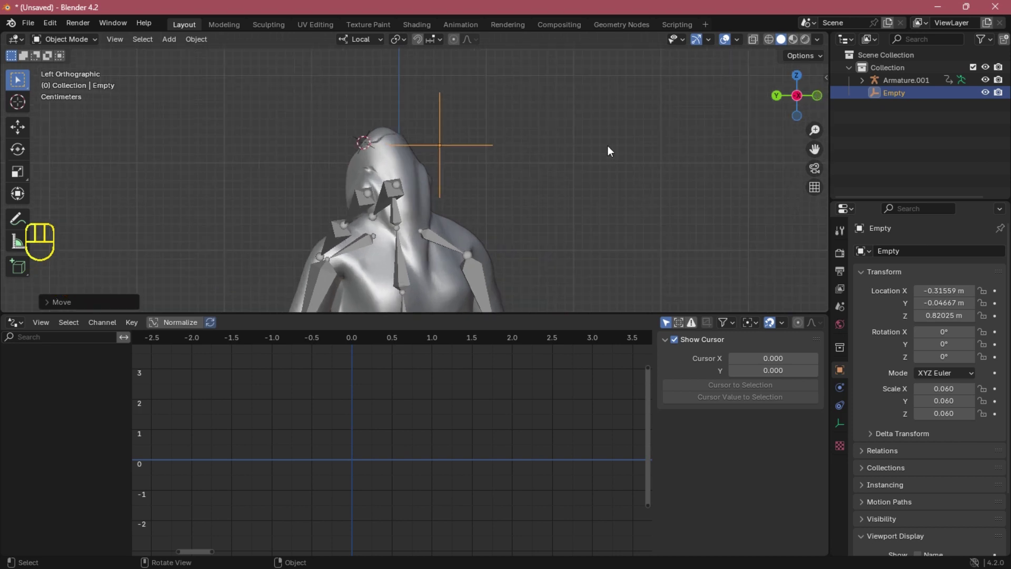
pyautogui.press('g')
pyautogui.press('x')
pyautogui.click(507, 148)
pyautogui.press('g')
pyautogui.press('y')
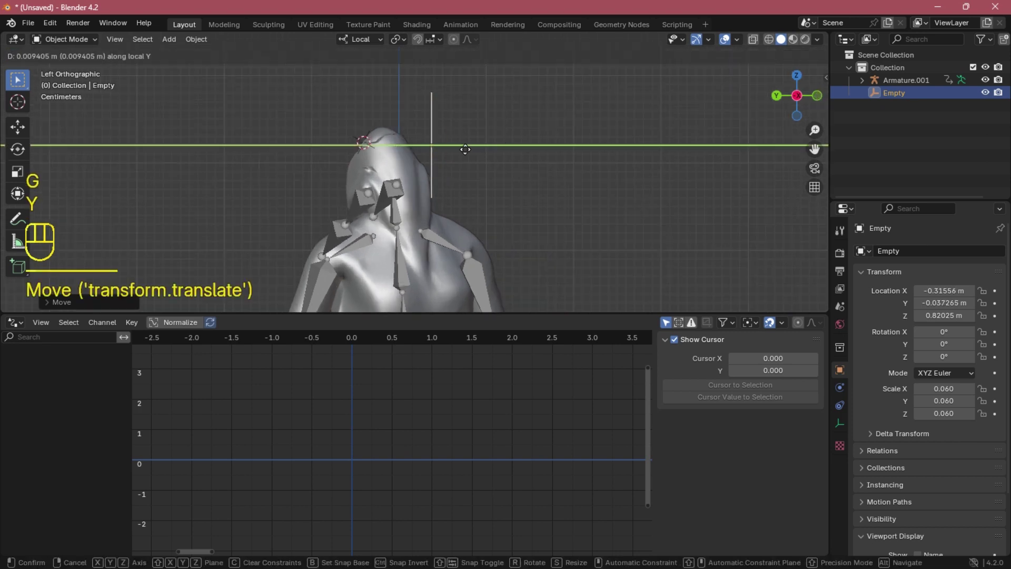
pyautogui.click(421, 149)
# Step: Move the empty nearer the head, to about X -0.157 m, Y 0.007 m and Z 0.816 m
pyautogui.click(817, 96)
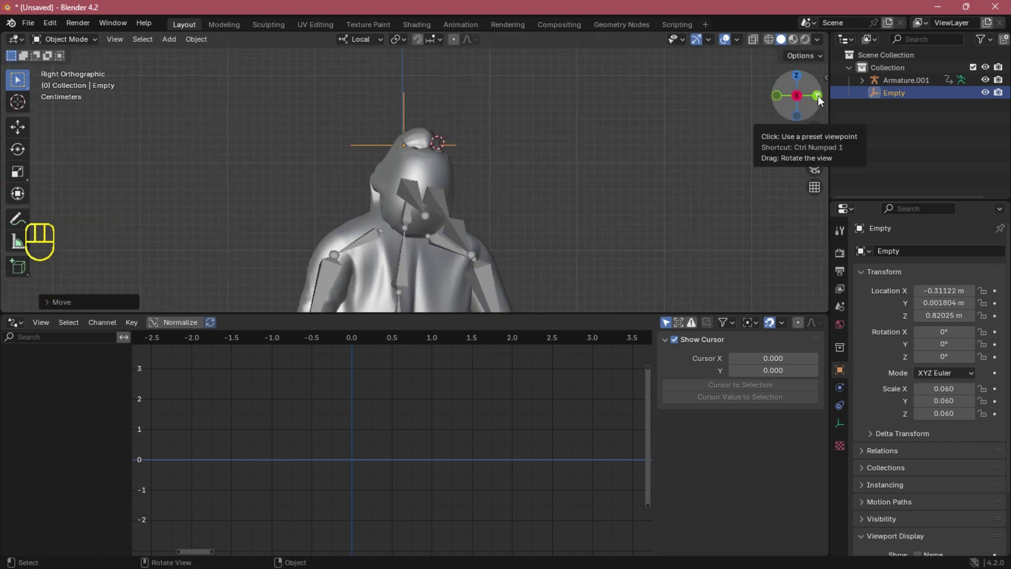
pyautogui.click(817, 97)
pyautogui.press('g')
pyautogui.press('x')
pyautogui.moveTo(422, 174); pyautogui.dragTo(340, 197, button='middle')
pyautogui.click(431, 185)
# Step: Return the armature to Pose Mode and display the head bone's Y quaternion rotation driver
pyautogui.click(64, 39)
pyautogui.click(72, 79)
pyautogui.click(57, 384)
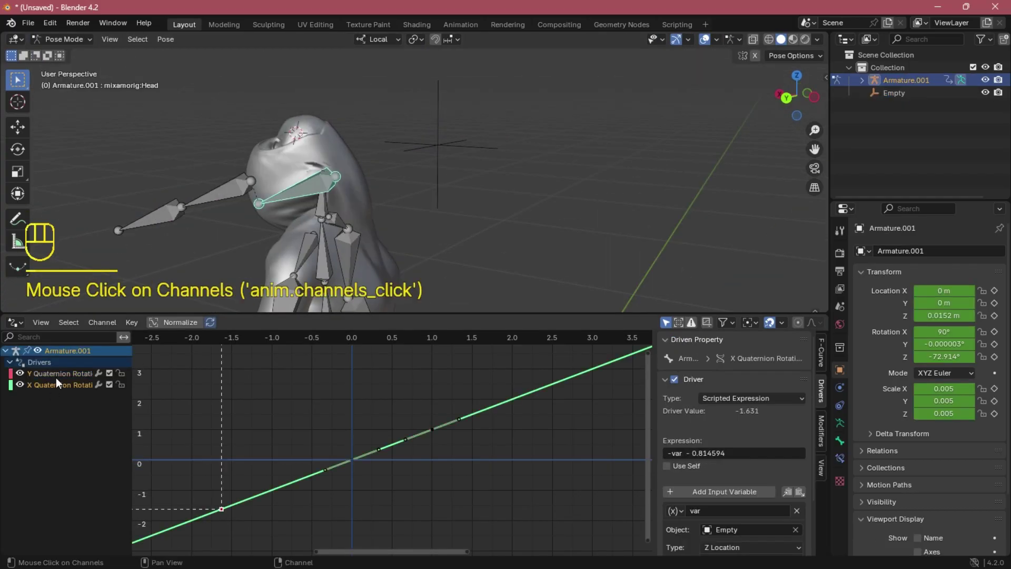
pyautogui.click(56, 374)
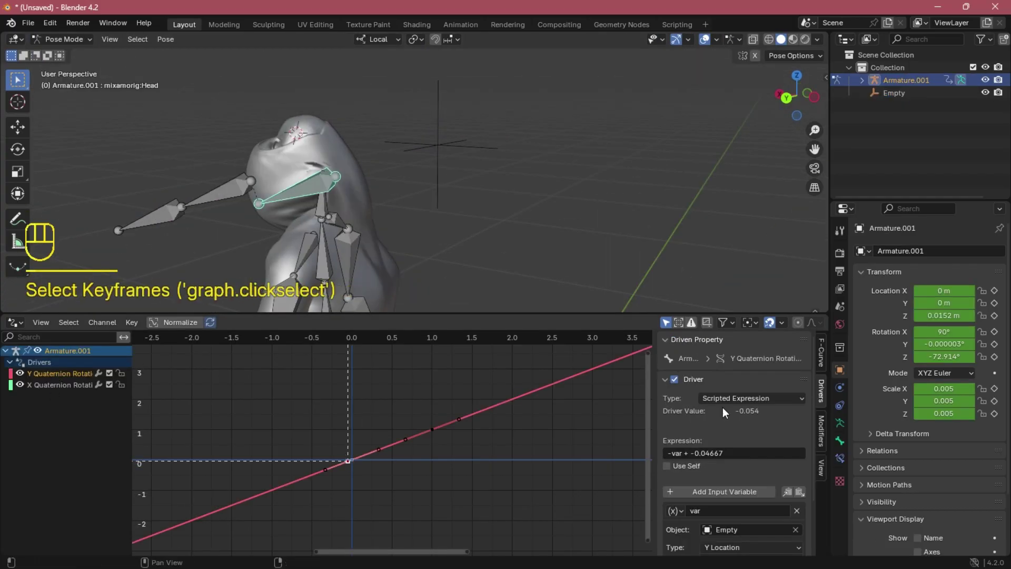
# Step: Try the expression -var + -0.14667 in the Y quaternion driver and check the head from several angles
pyautogui.scroll(-3, 722, 413)
pyautogui.click(710, 385)
pyautogui.click(705, 385)
pyautogui.press('Return')
pyautogui.press('KP_7')
pyautogui.moveTo(558, 116); pyautogui.dragTo(706, 101, button='middle')
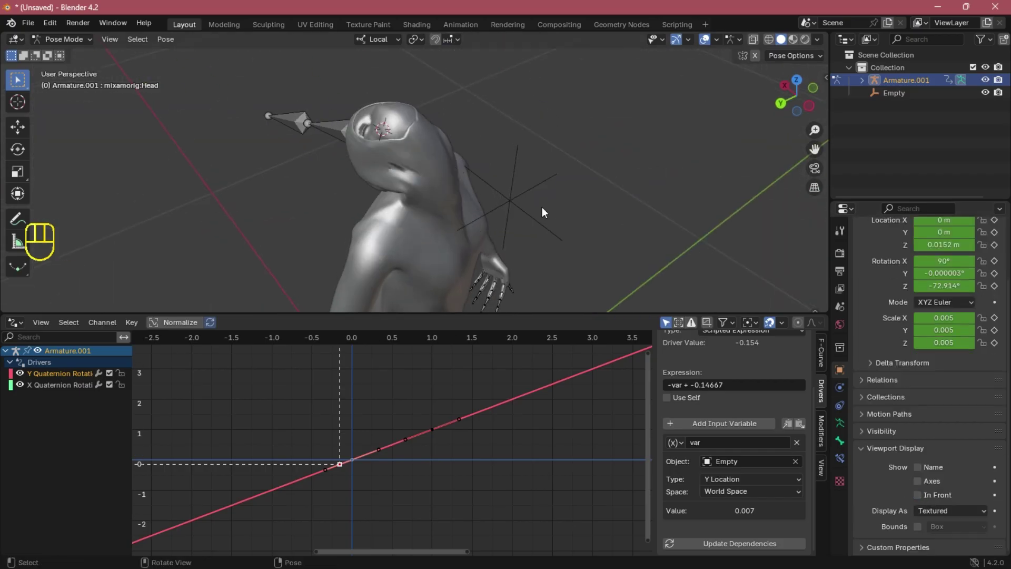
# Step: Set the Y quaternion driver's expression to -var + -0.04667 and its variable's space to Transform Space
pyautogui.click(702, 385)
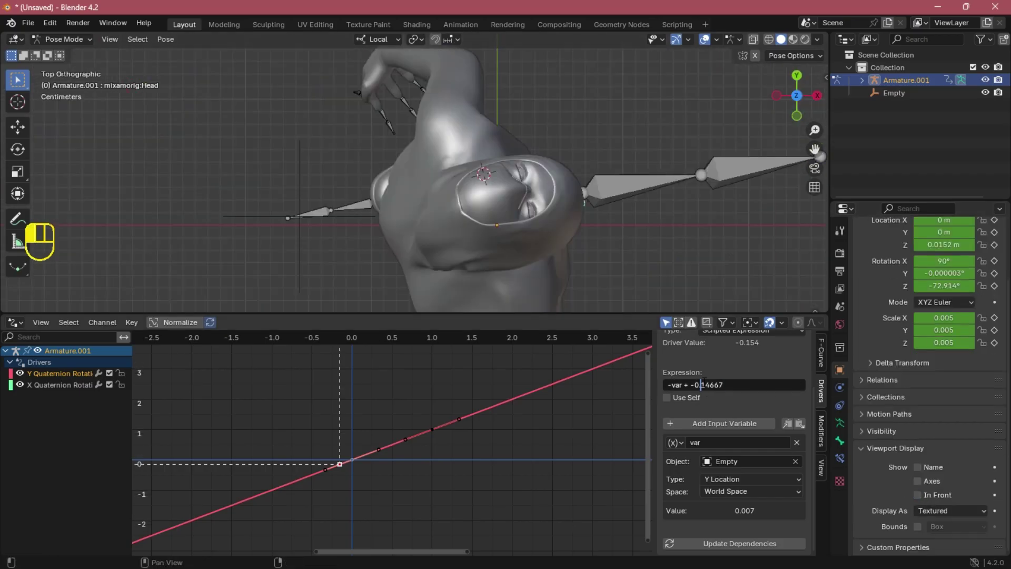
pyautogui.moveTo(701, 384); pyautogui.dragTo(705, 383)
pyautogui.write('3')
pyautogui.press('Return')
pyautogui.click(752, 492)
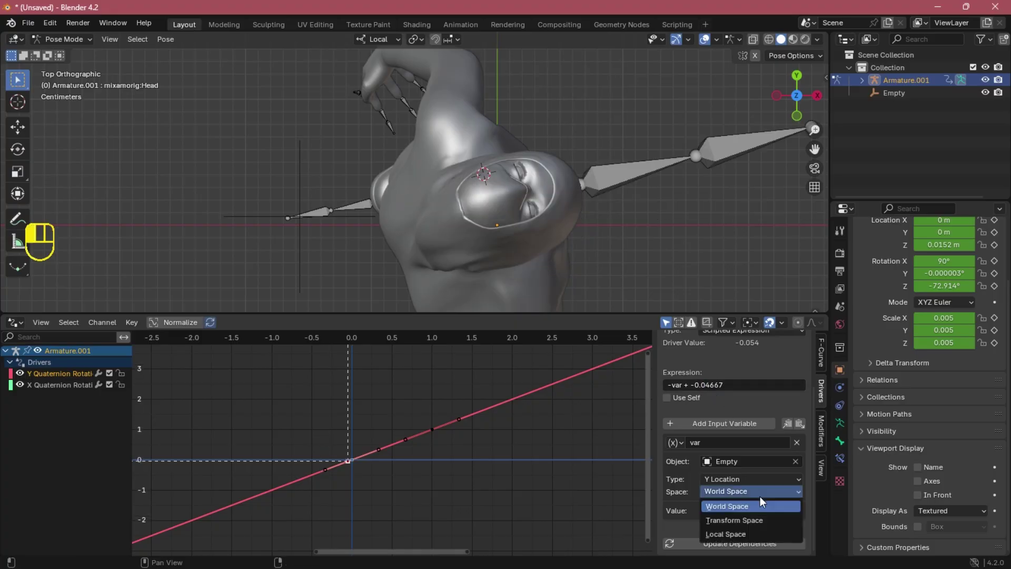
# Step: Set the X quaternion driver's variable to Transform Space and its expression to -var - 0.114594
pyautogui.click(60, 385)
pyautogui.moveTo(701, 384); pyautogui.dragTo(705, 385)
pyautogui.write('1')
pyautogui.press('Return')
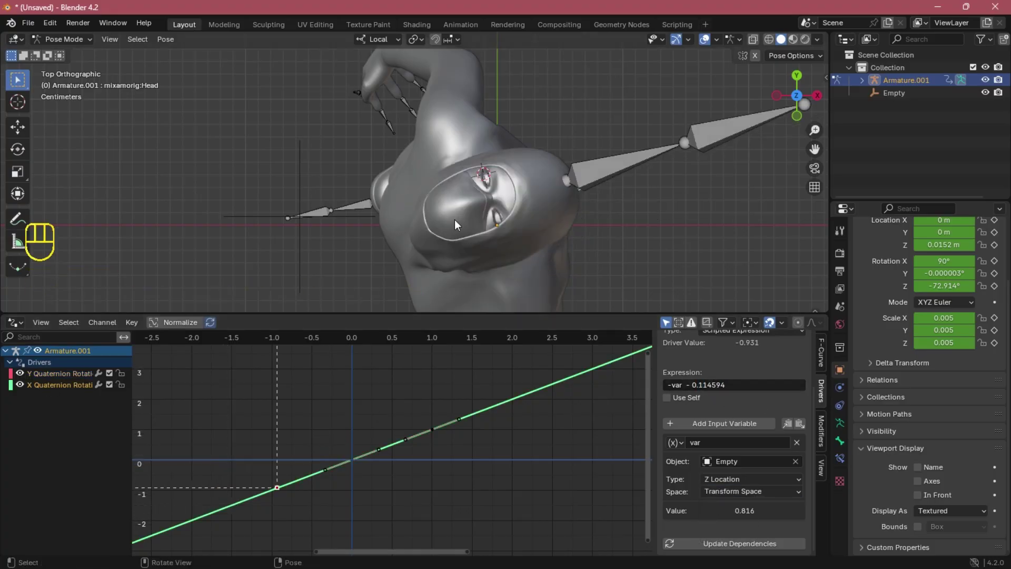
# Step: Select the empty in Object Mode and copy its X location value
pyautogui.click(707, 385)
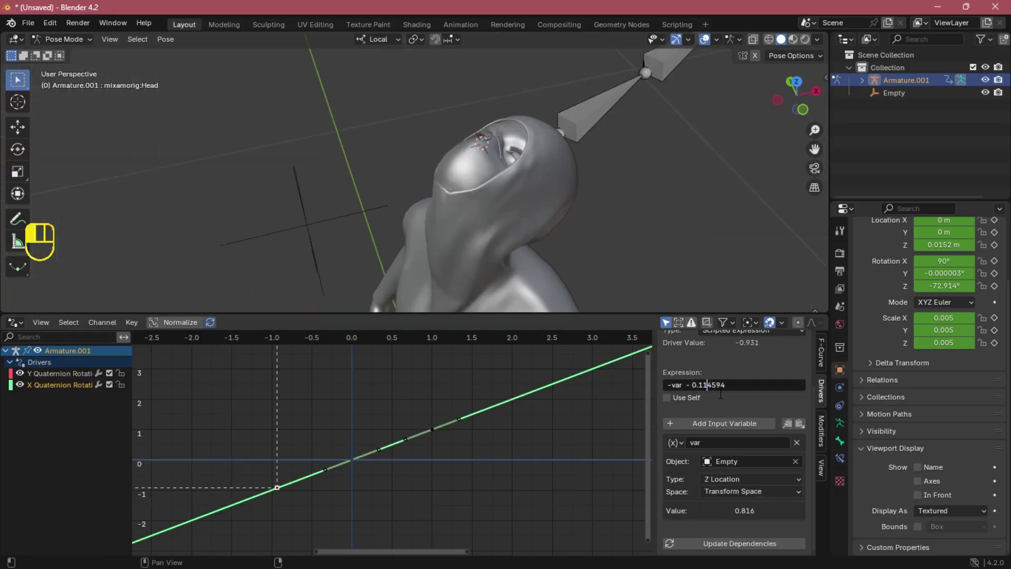
pyautogui.press('Tab')
pyautogui.press('Tab')
pyautogui.press('Tab')
pyautogui.click(307, 225)
pyautogui.press('n')
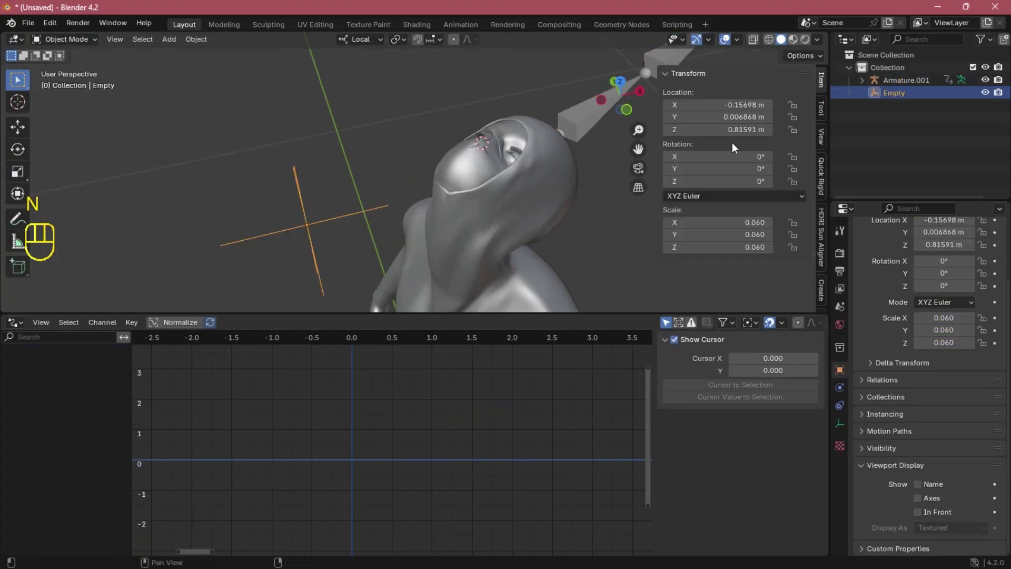
pyautogui.click(730, 105)
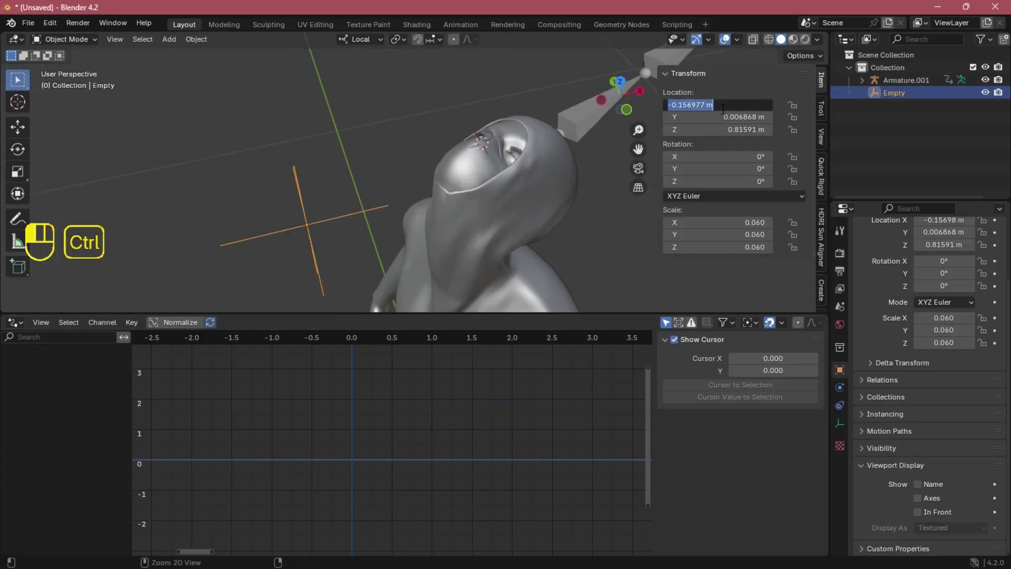
pyautogui.hotkey('ctrl', 'c')
pyautogui.press('Return')
# Step: Select the armature and replace the offset in the X quaternion driver's expression with the copied location value -0.156977
pyautogui.press('n')
pyautogui.click(598, 110)
pyautogui.moveTo(738, 453); pyautogui.dragTo(693, 452)
pyautogui.hotkey('ctrl', 'v')
pyautogui.press('Return')
# Step: Test -0.056977 as the offset in the X quaternion driver and set the expression to -var - -0.556977
pyautogui.click(705, 453)
pyautogui.press('BackSpace')
pyautogui.write('0')
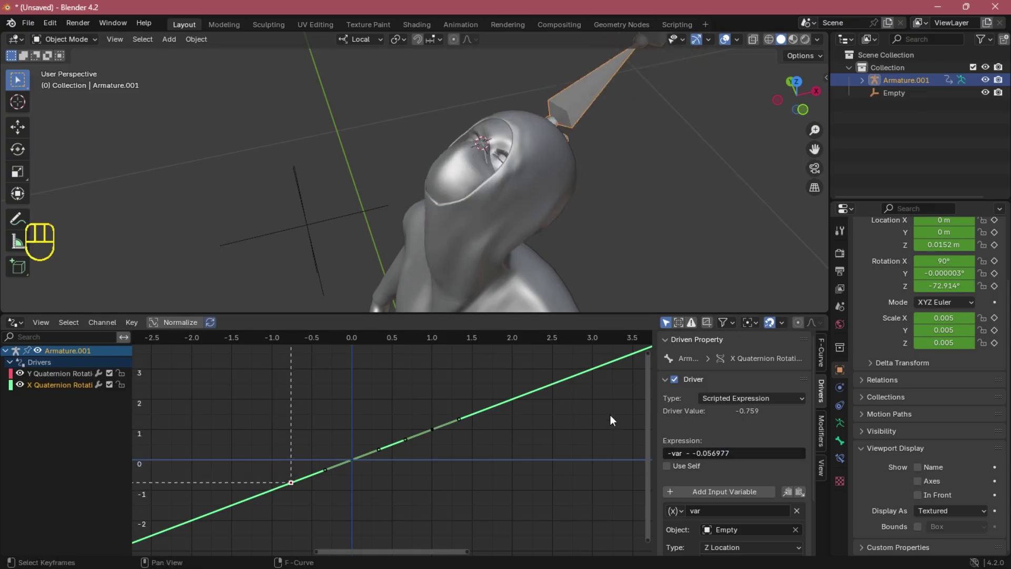
pyautogui.click(707, 453)
pyautogui.press('BackSpace')
pyautogui.write('4')
pyautogui.moveTo(539, 221); pyautogui.dragTo(574, 185, button='middle')
pyautogui.click(706, 453)
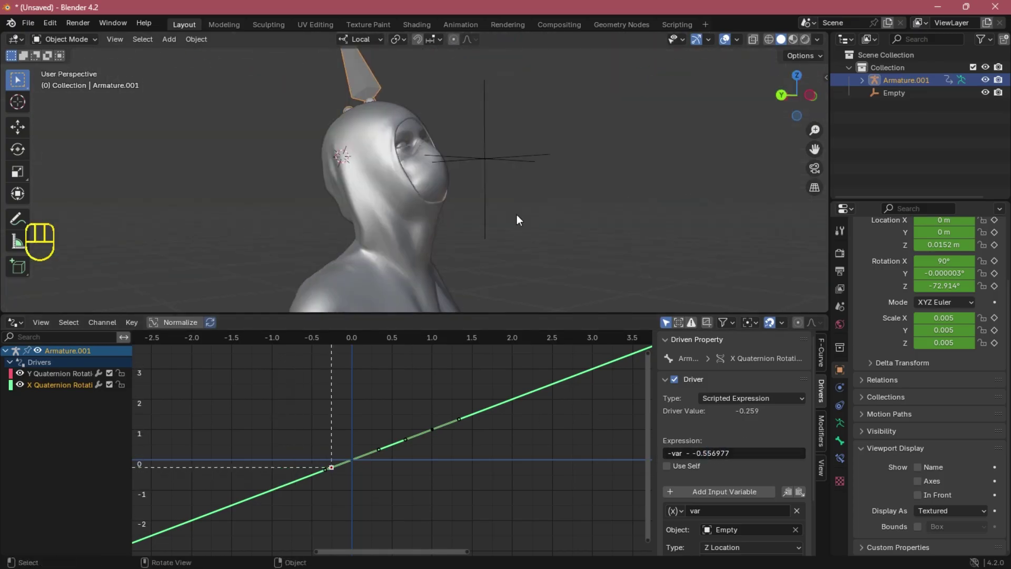
# Step: Set the Y quaternion driver's expression to -var + -0.14667 and view the face in left orthographic view
pyautogui.click(69, 372)
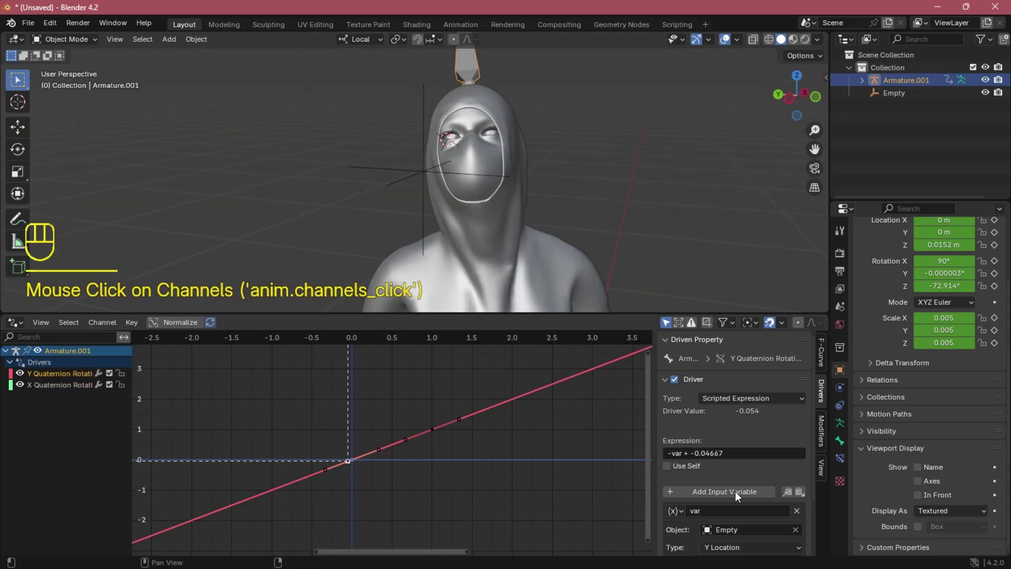
pyautogui.scroll(-3, 735, 492)
pyautogui.click(705, 384)
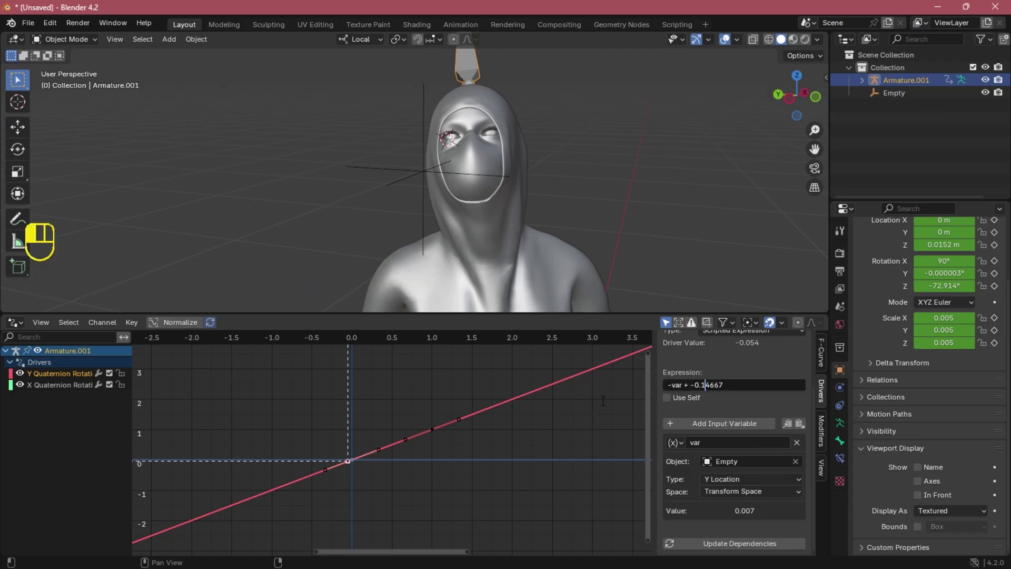
pyautogui.press('Return')
pyautogui.moveTo(566, 145); pyautogui.dragTo(749, 106, button='middle')
pyautogui.click(772, 98)
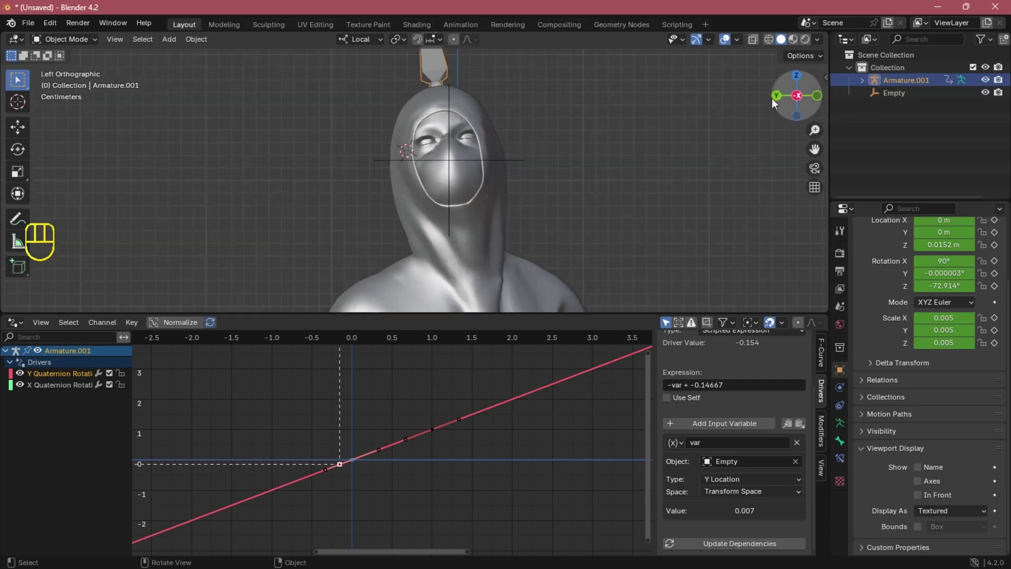
# Step: Adjust the X quaternion driver's expression to -var - -0.66977 and refine it to -var - -0.67977
pyautogui.click(54, 384)
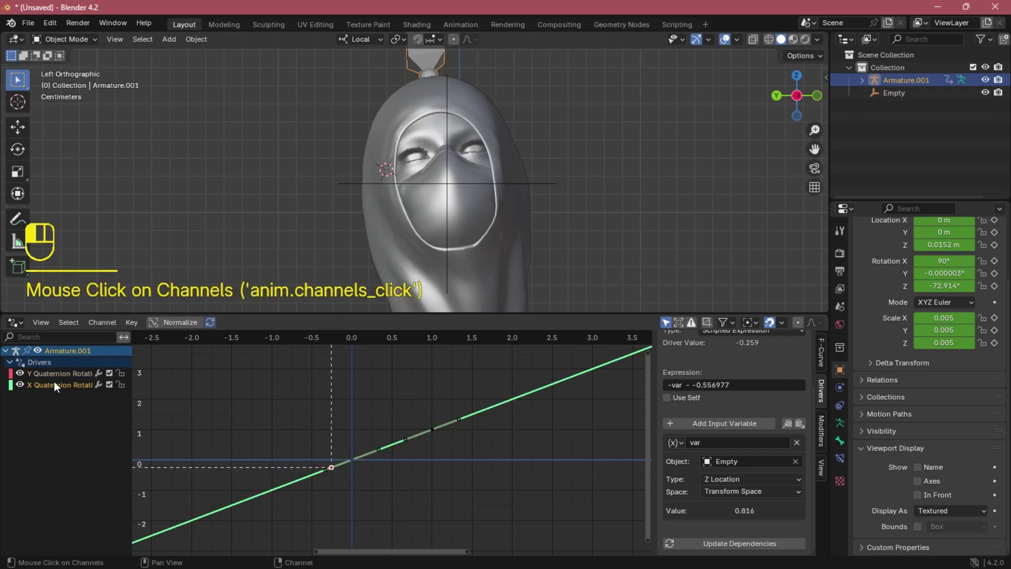
pyautogui.click(711, 384)
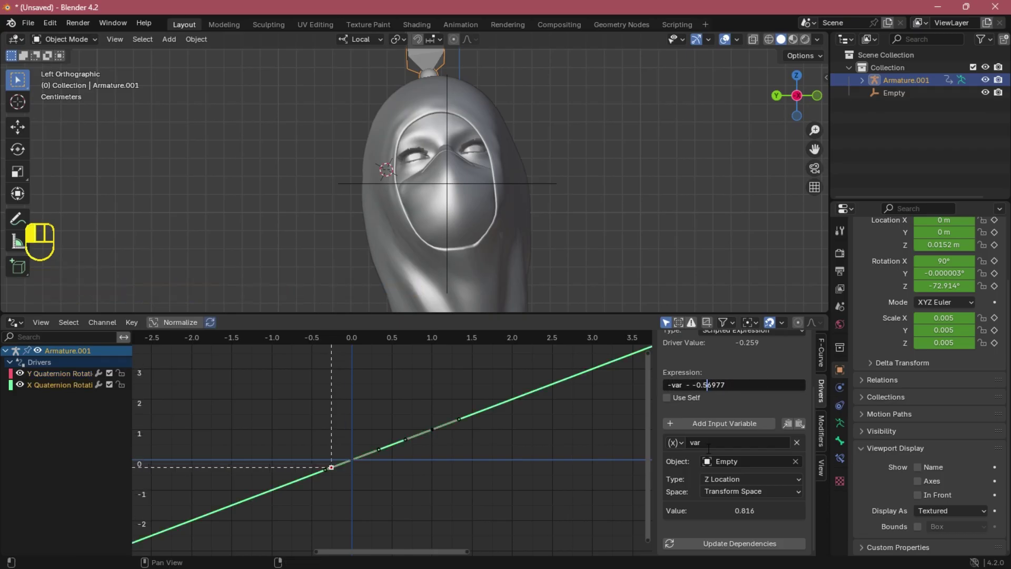
pyautogui.press('Return')
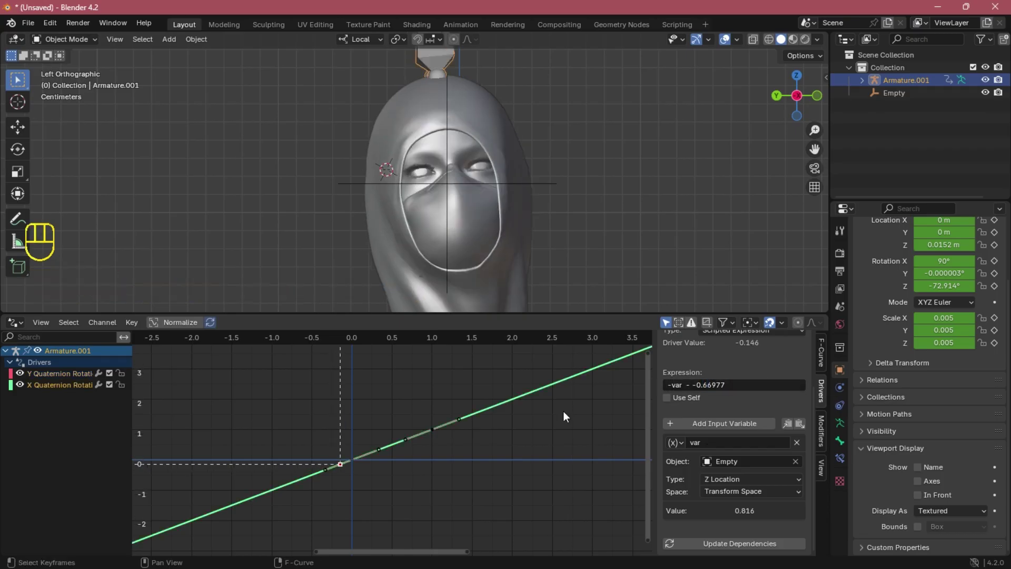
pyautogui.click(710, 384)
pyautogui.press('Return')
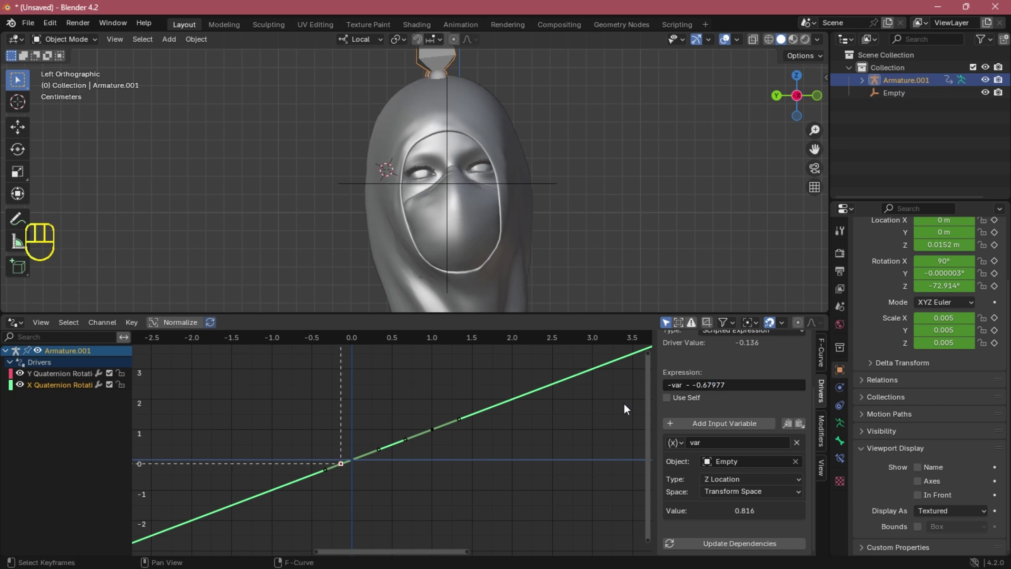
# Step: Tune the offset in the X quaternion driver to -0.70977 and finally set the expression to -var - -0.73977
pyautogui.click(714, 387)
pyautogui.press('BackSpace')
pyautogui.press('BackSpace')
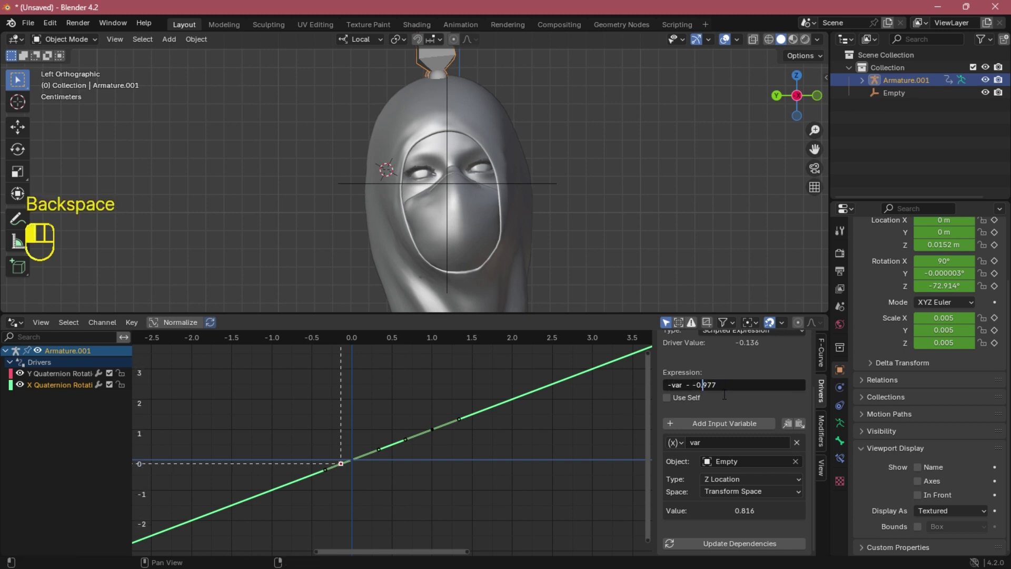
pyautogui.click(621, 424)
pyautogui.click(712, 388)
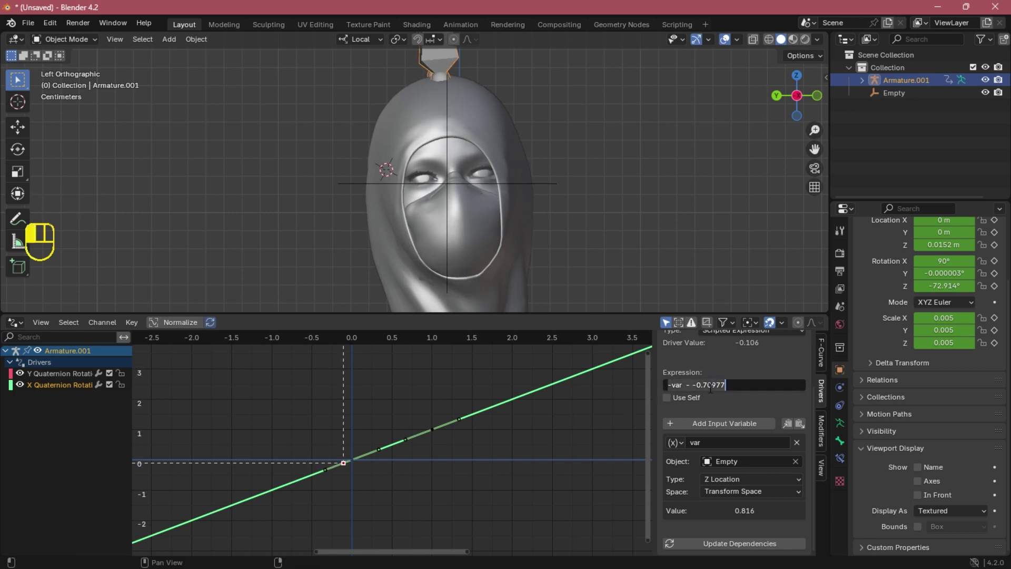
pyautogui.click(712, 388)
pyautogui.write('3')
pyautogui.click(608, 427)
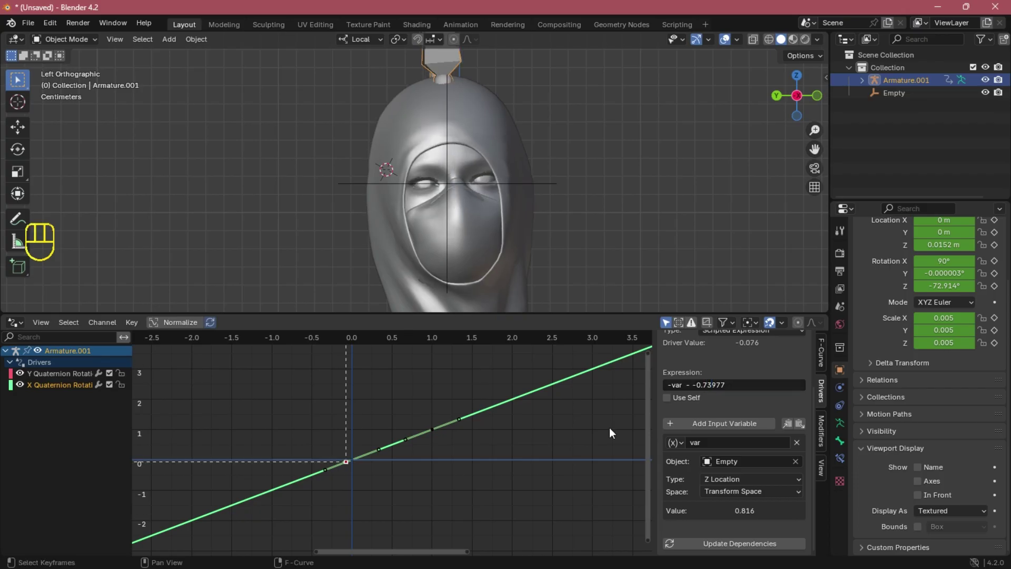
# Step: Try the offsets -0.13667 and -0.10667 in the Y quaternion driver's expression
pyautogui.click(58, 373)
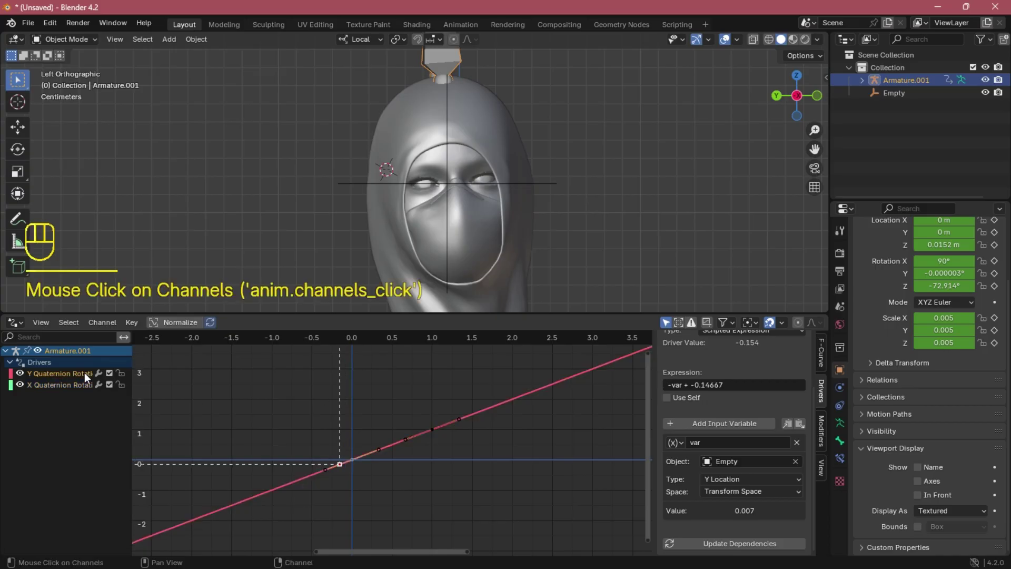
pyautogui.click(706, 385)
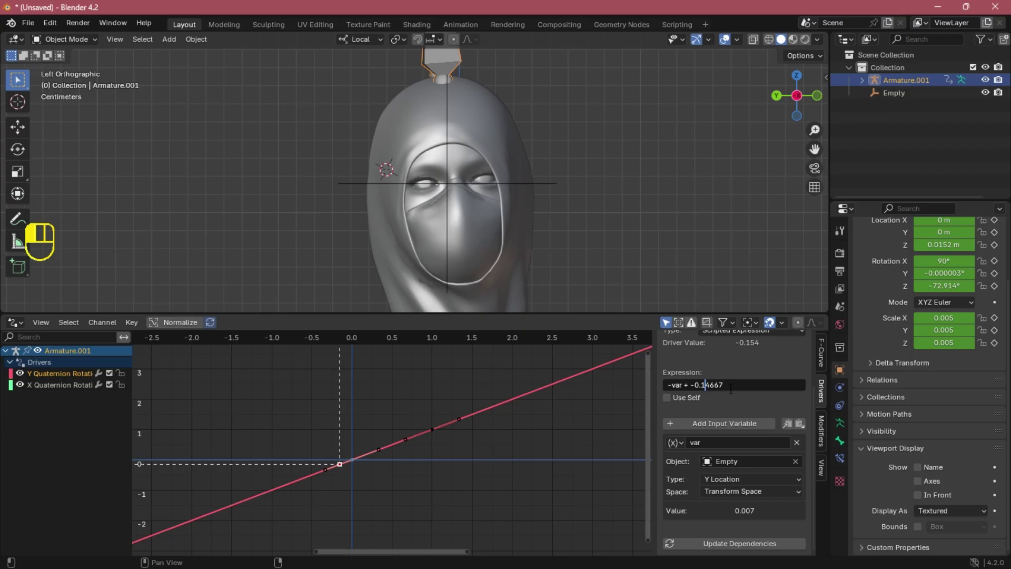
pyautogui.press('Delete')
pyautogui.press('Return')
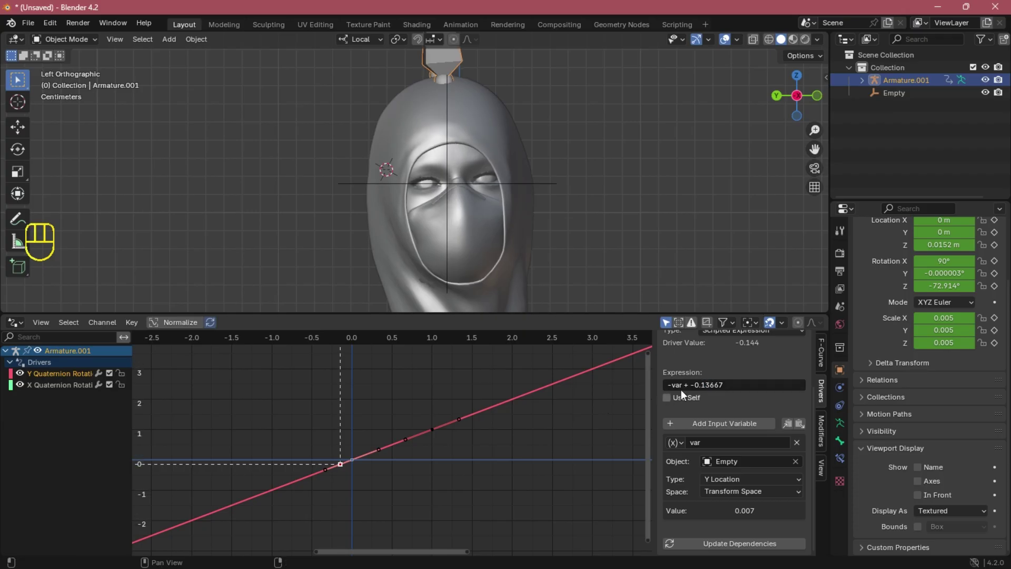
pyautogui.click(708, 384)
pyautogui.press('Return')
# Step: Set the Y quaternion driver's expression to -var + -0.16667
pyautogui.click(711, 383)
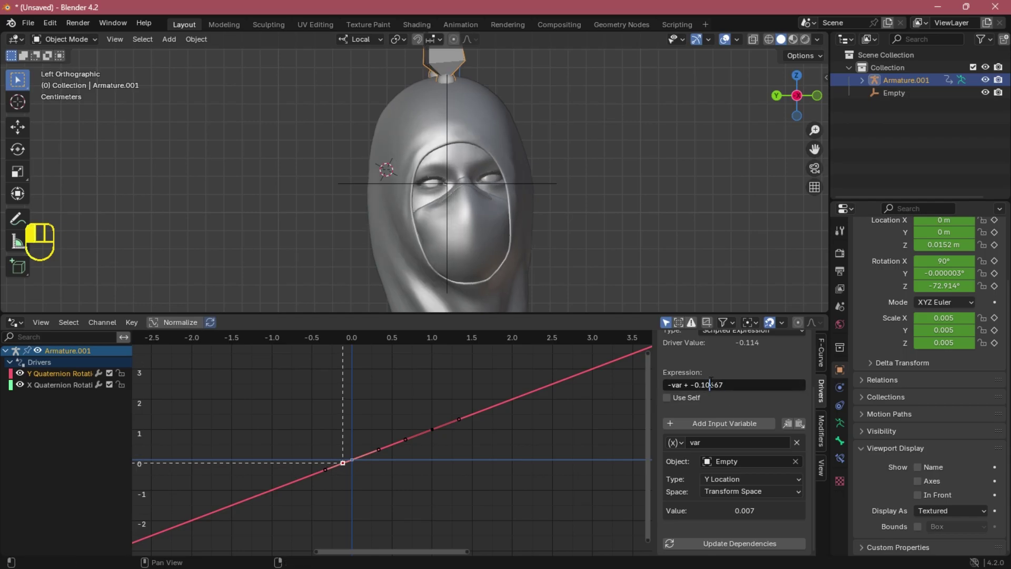
pyautogui.write('6')
pyautogui.press('Return')
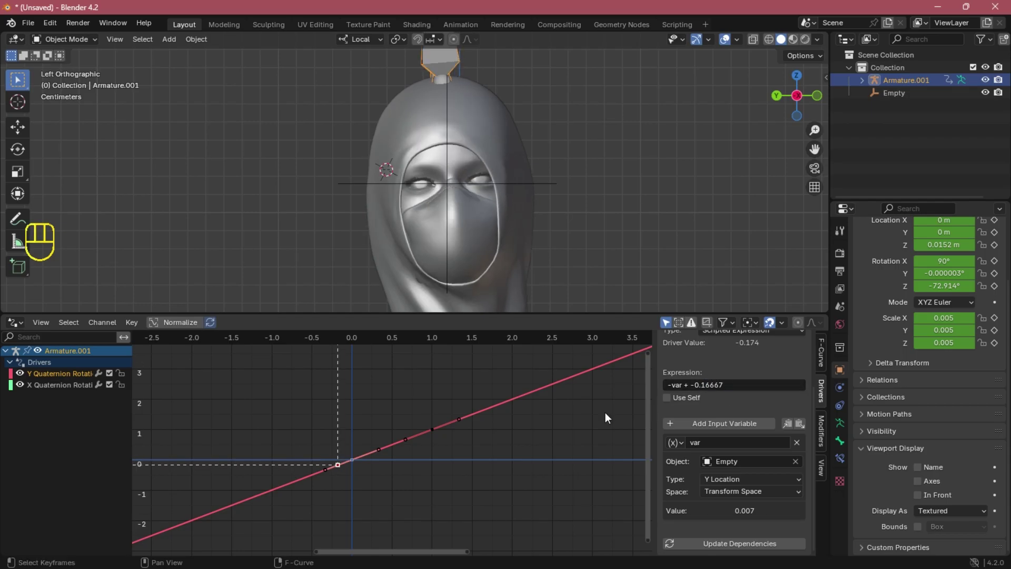
# Step: Set the Y quaternion driver's expression to -var + -0.17667
pyautogui.click(711, 384)
pyautogui.press('BackSpace')
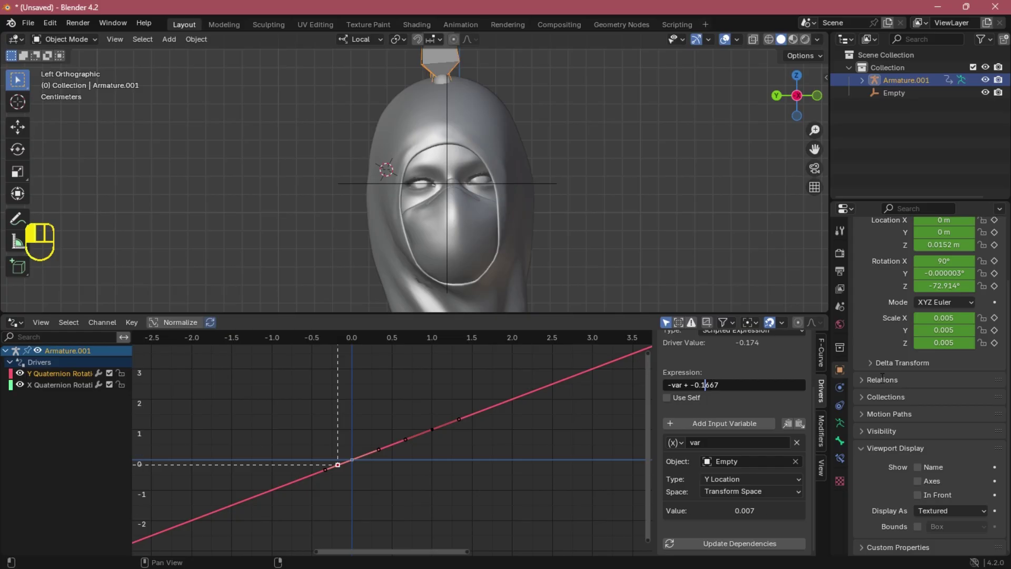
pyautogui.press('Return')
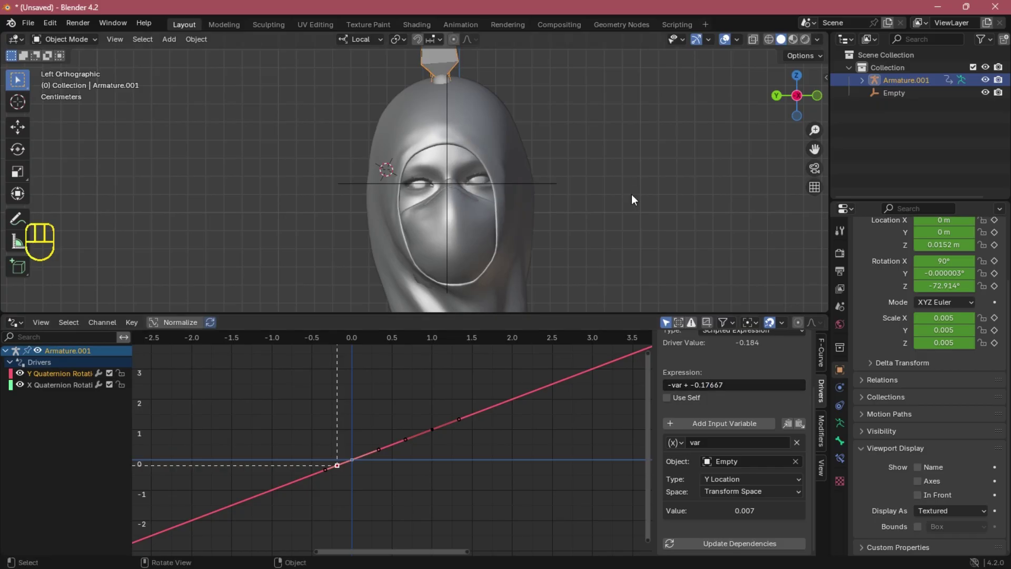
pyautogui.moveTo(586, 175); pyautogui.dragTo(427, 178, button='middle')
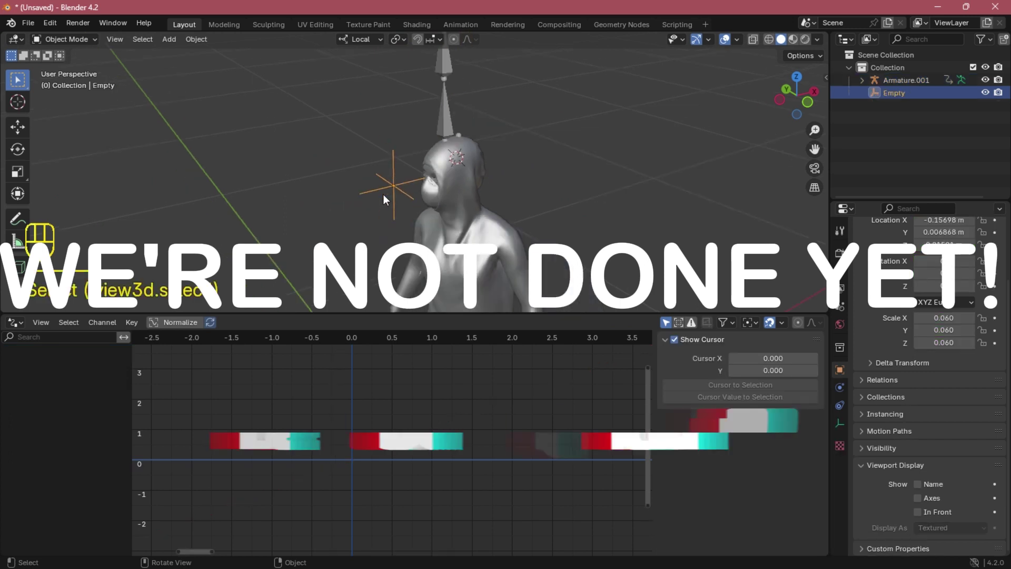
# Step: Move the empty around in a maximized viewport to test how the character's head follows it
pyautogui.hotkey('ctrl', 'space')
pyautogui.moveTo(577, 286); pyautogui.dragTo(587, 240, button='middle')
pyautogui.press('g')
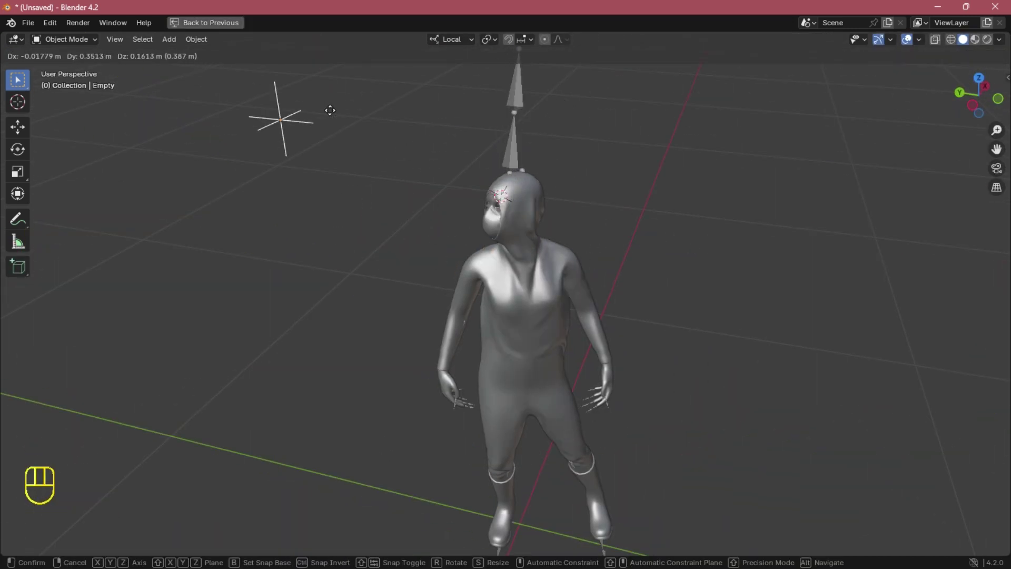
pyautogui.click(639, 27)
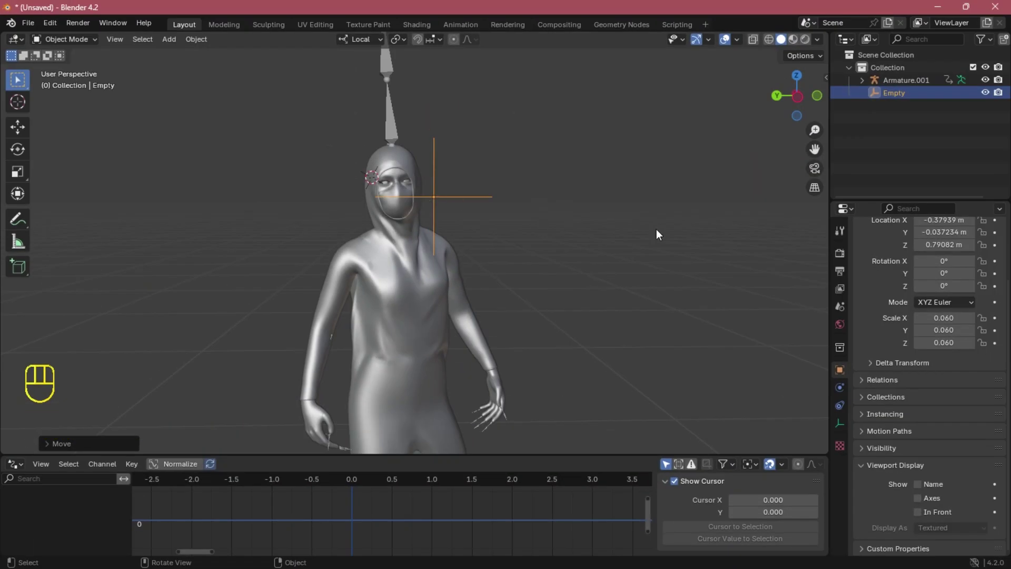
# Step: Spawn the Rose (A) asset from the flowers category of the botaniq library
pyautogui.press('n')
pyautogui.click(820, 419)
pyautogui.click(735, 100)
pyautogui.click(735, 143)
pyautogui.click(716, 186)
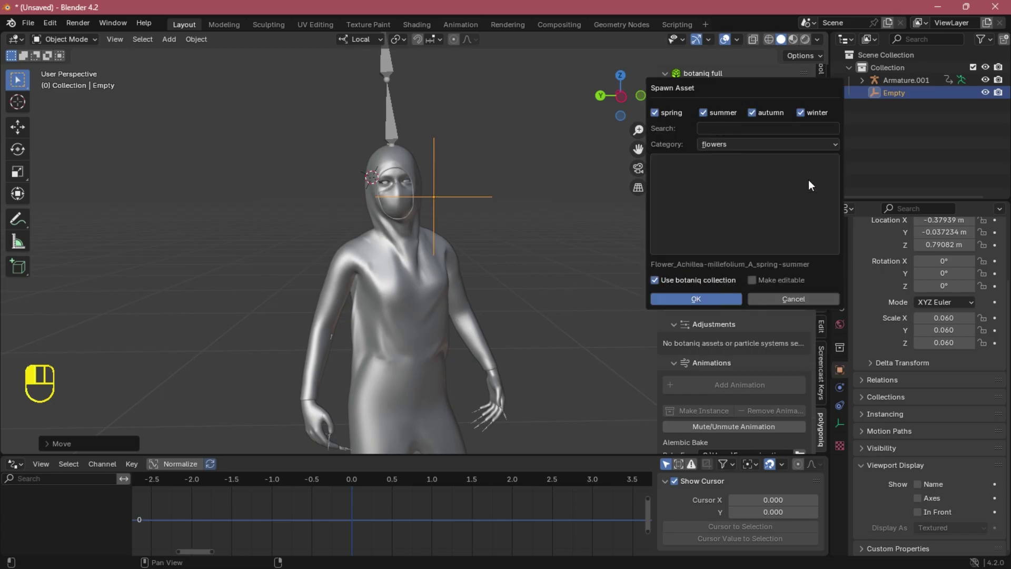
pyautogui.click(807, 179)
pyautogui.scroll(-5, 640, 451)
pyautogui.scroll(-6, 640, 451)
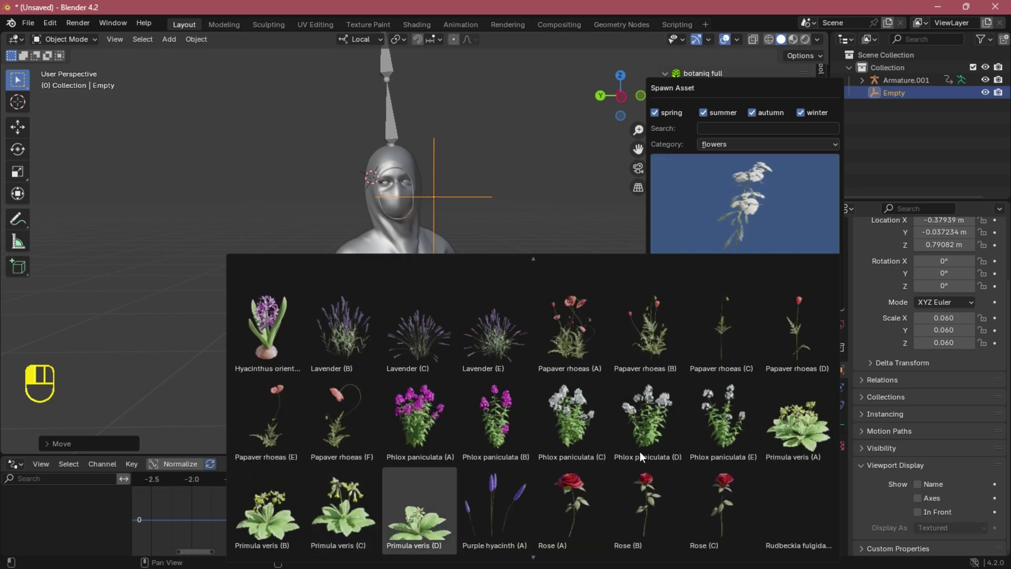
pyautogui.click(583, 416)
pyautogui.click(773, 308)
# Step: Move the spawned rose into the space in front of the character
pyautogui.scroll(-4, 477, 179)
pyautogui.moveTo(342, 132); pyautogui.dragTo(400, 216, button='middle')
pyautogui.scroll(2, 425, 122)
pyautogui.click(301, 111)
pyautogui.press('g')
pyautogui.click(437, 107)
pyautogui.scroll(2, 474, 119)
# Step: Scale the rose down to about 0.279
pyautogui.click(875, 131)
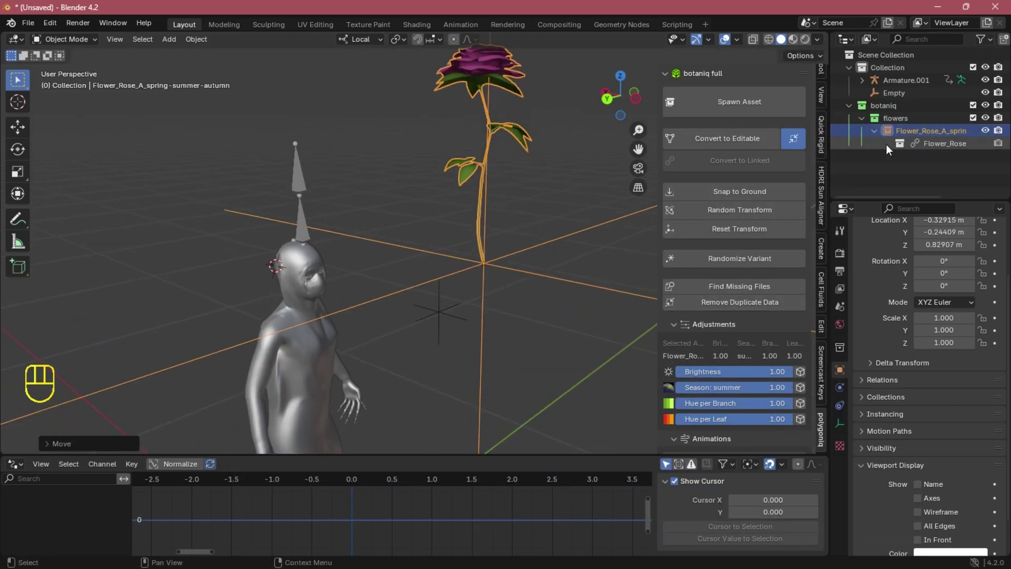
pyautogui.scroll(-2, 477, 147)
pyautogui.press('s')
pyautogui.click(500, 244)
pyautogui.scroll(7, 522, 243)
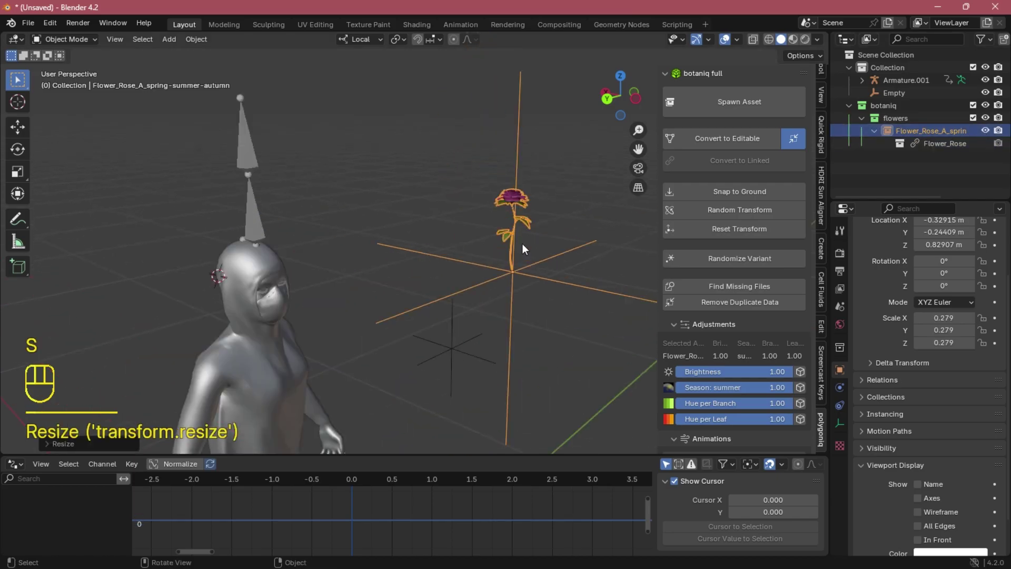
# Step: Place the 3D cursor at the empty's centre, snap the rose to it and scale the rose to about 0.212
pyautogui.keyDown('shift'); pyautogui.moveTo(490, 395); pyautogui.dragTo(408, 291, button='middle'); pyautogui.keyUp('shift')
pyautogui.keyDown('shift'); pyautogui.rightClick(393, 292); pyautogui.keyUp('shift')
pyautogui.hotkey('shift', 's')
pyautogui.click(389, 232)
pyautogui.scroll(-2, 387, 238)
pyautogui.press('s')
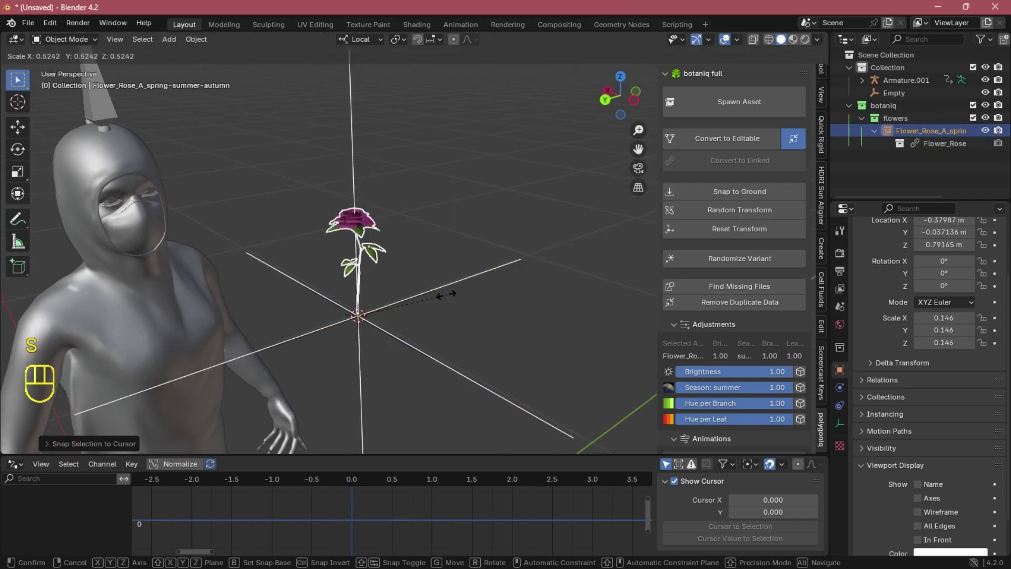
pyautogui.click(497, 298)
# Step: Parent the rose to the empty without keeping transforms
pyautogui.click(450, 212)
pyautogui.moveTo(498, 299); pyautogui.dragTo(409, 194, button='middle')
pyautogui.scroll(-1, 536, 198)
pyautogui.press('n')
pyautogui.click(406, 199)
pyautogui.moveTo(890, 130); pyautogui.dragTo(906, 99)
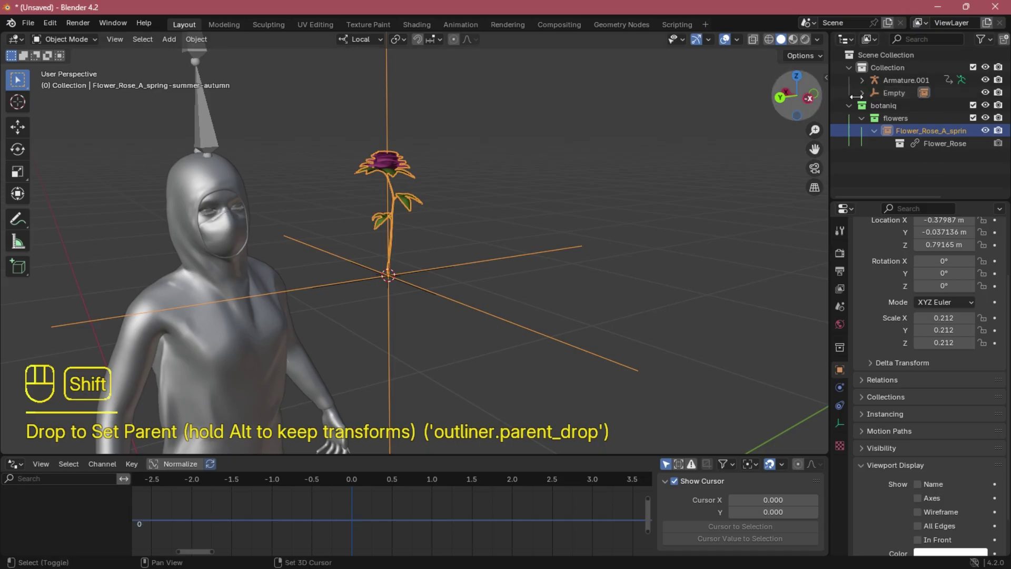
# Step: Move the empty around the character to test that the rose and the head both follow it
pyautogui.scroll(3, 459, 239)
pyautogui.moveTo(458, 239); pyautogui.dragTo(497, 295, button='middle')
pyautogui.click(465, 268)
pyautogui.scroll(-4, 501, 295)
pyautogui.press('g')
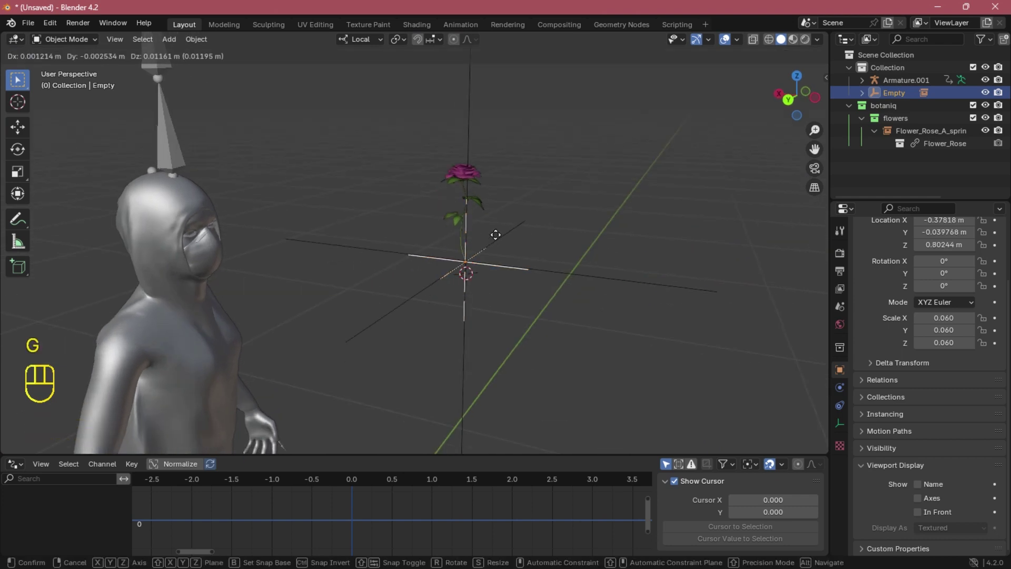
pyautogui.click(417, 236)
pyautogui.scroll(-3, 430, 232)
pyautogui.moveTo(402, 247); pyautogui.dragTo(389, 248, button='middle')
pyautogui.press('g')
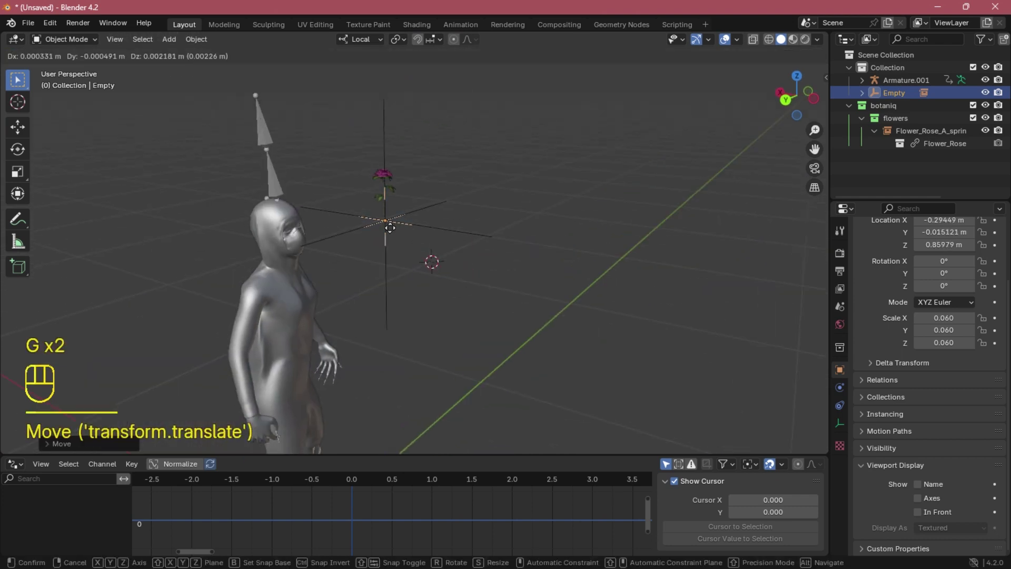
pyautogui.click(619, 210)
# Step: Hide the viewport overlays and move the empty with its rose again in front of the character
pyautogui.click(725, 39)
pyautogui.scroll(4, 497, 244)
pyautogui.moveTo(498, 244); pyautogui.dragTo(487, 244, button='middle')
pyautogui.press('g')
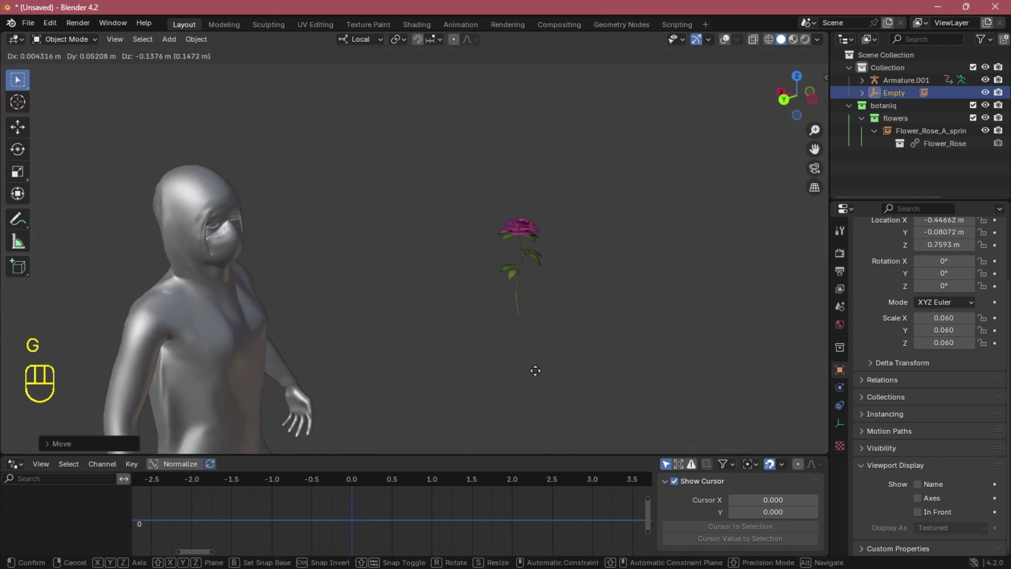
pyautogui.click(408, 406)
pyautogui.click(405, 267)
pyautogui.press('g')
pyautogui.hotkey('ctrl', 'z')
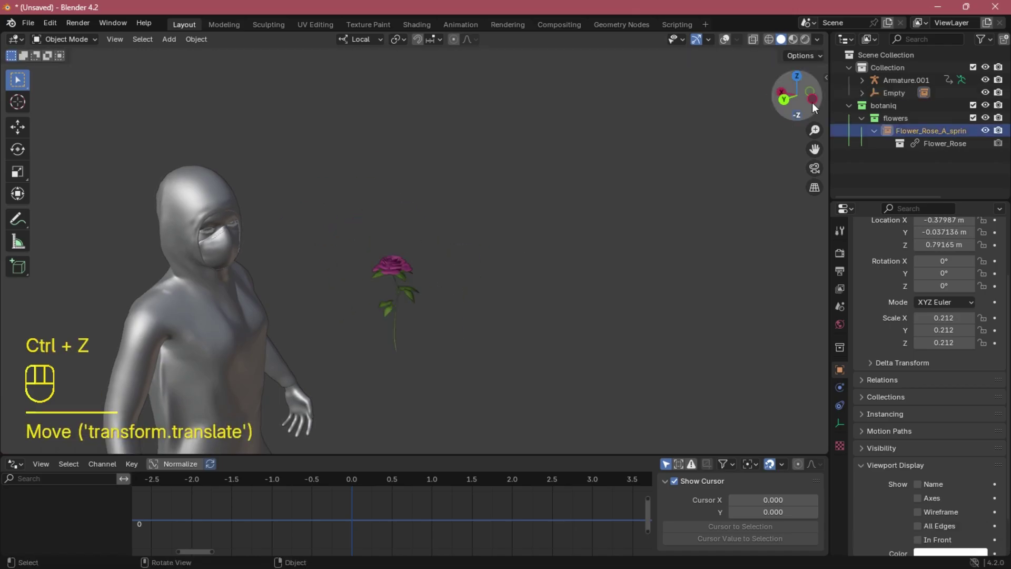
# Step: Select the empty instead of the rose and move it to a spot in front of the character's face
pyautogui.click(894, 92)
pyautogui.press('g')
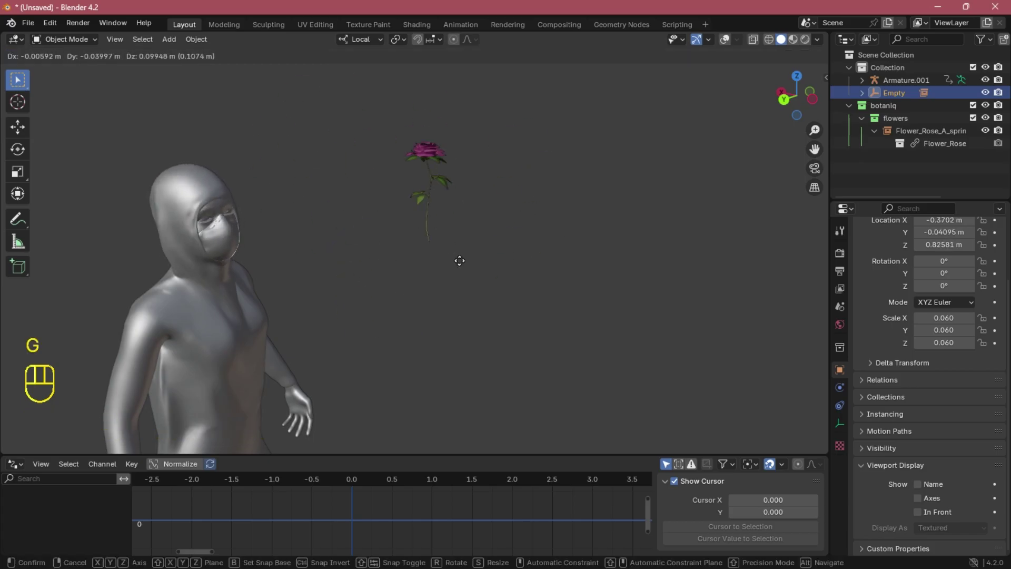
pyautogui.click(460, 262)
pyautogui.scroll(-3, 456, 260)
pyautogui.moveTo(437, 254); pyautogui.dragTo(344, 245, button='middle')
# Step: Switch the Drivers editor area to the Timeline
pyautogui.click(16, 463)
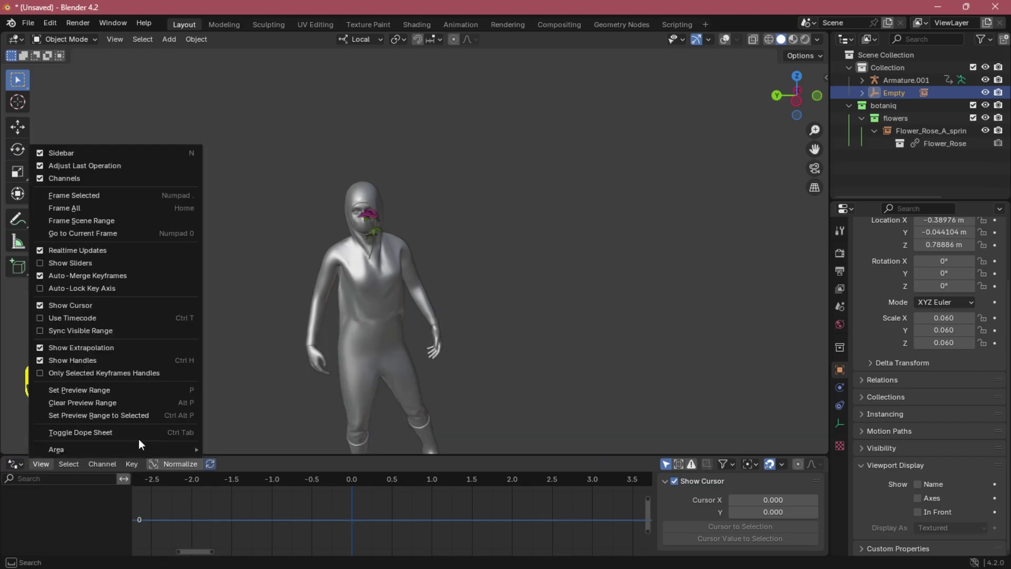
pyautogui.click(16, 464)
pyautogui.click(25, 462)
pyautogui.click(15, 463)
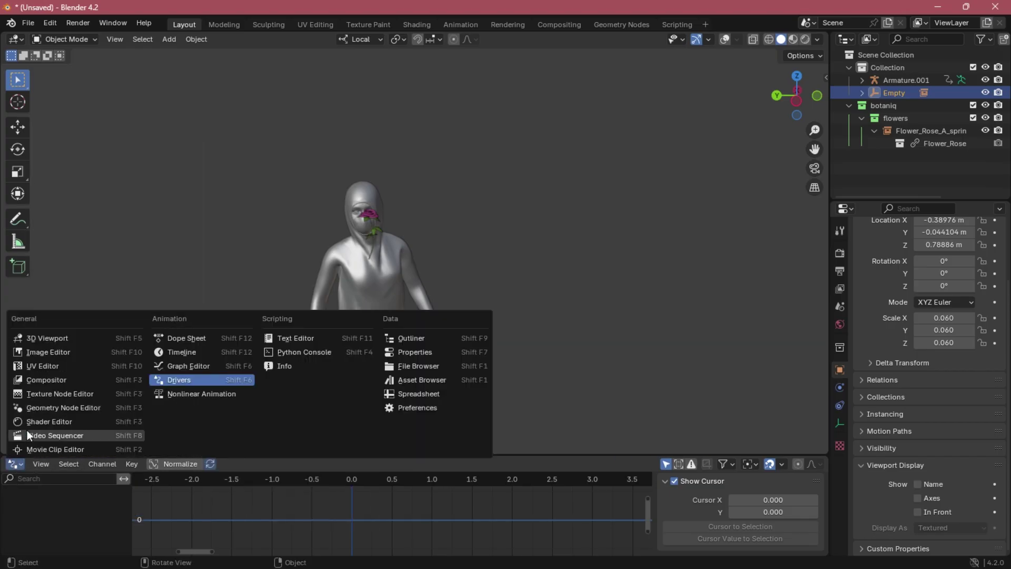
pyautogui.click(204, 352)
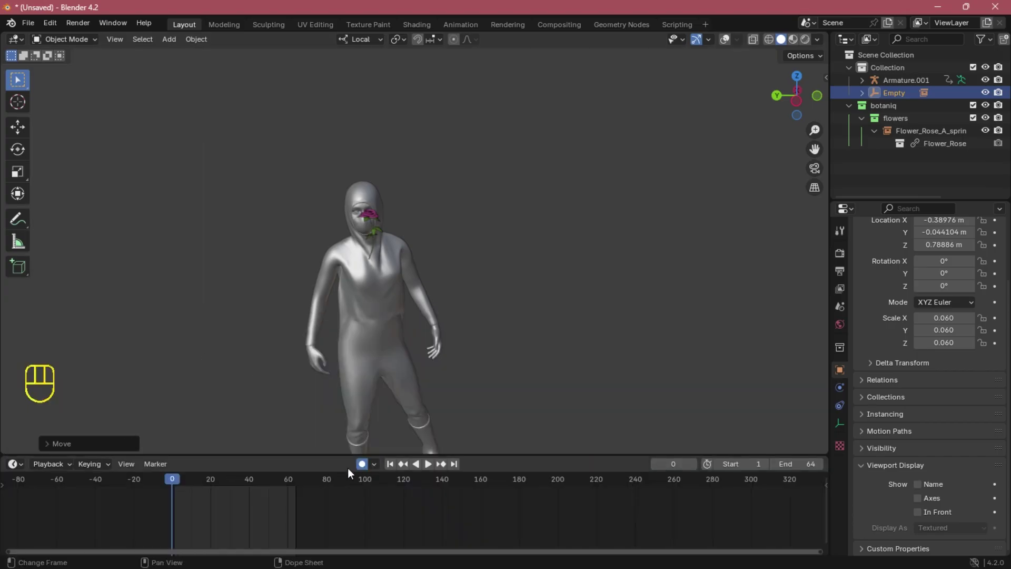
# Step: Record the empty's movement with auto keying while the animation plays, and frame all keyframes in the timeline
pyautogui.press('space')
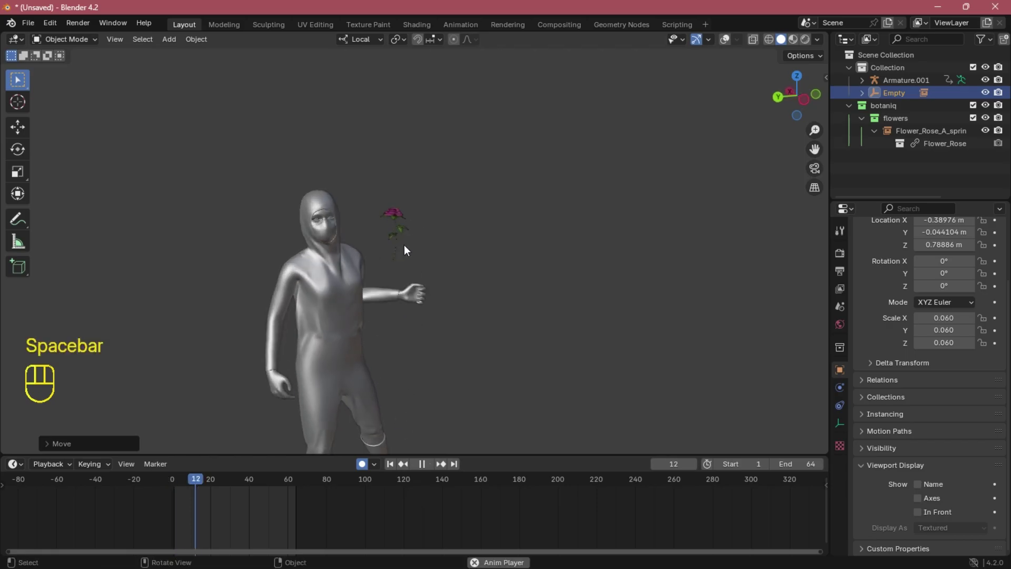
pyautogui.press('g')
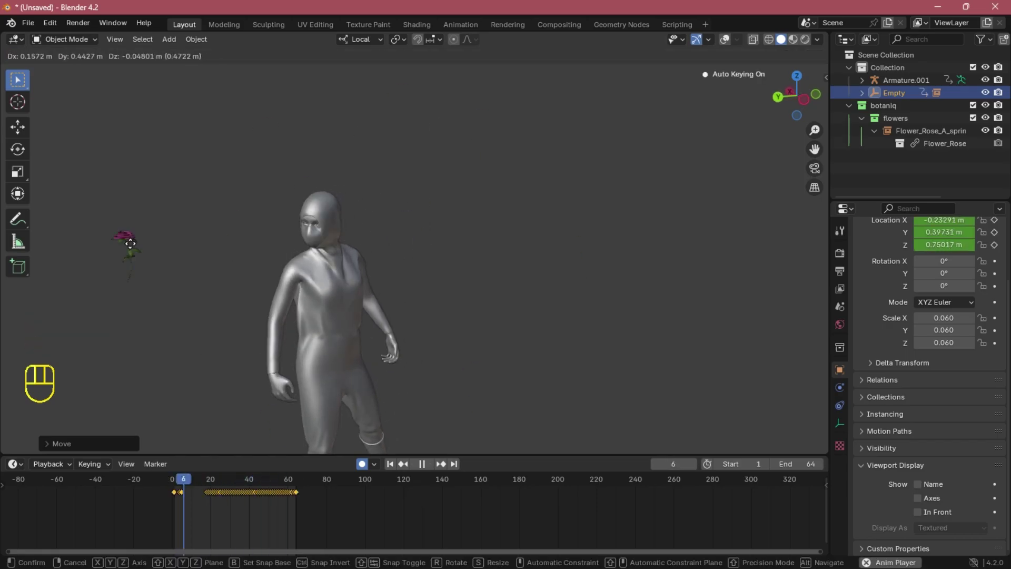
pyautogui.click(476, 280)
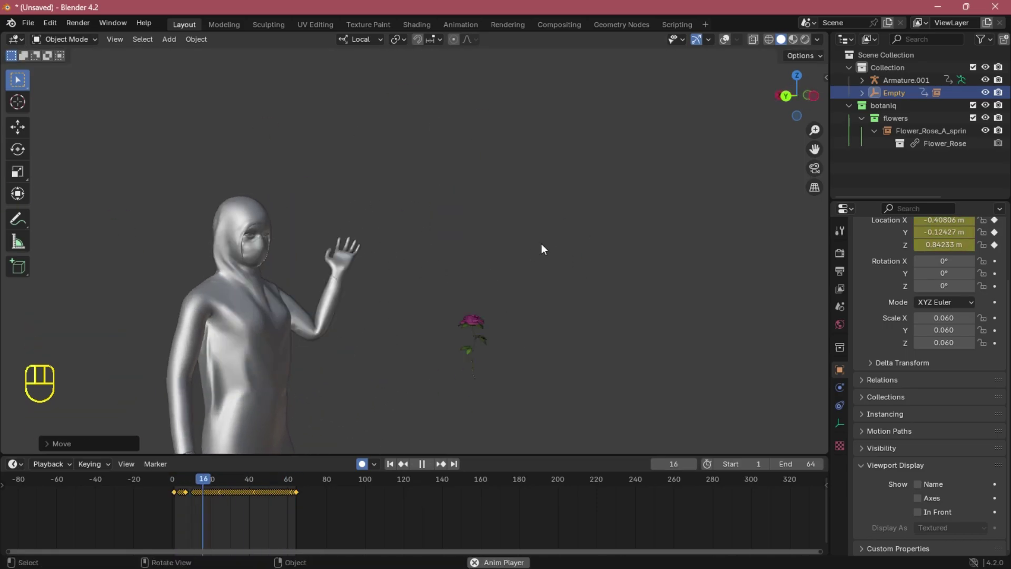
pyautogui.press('Home')
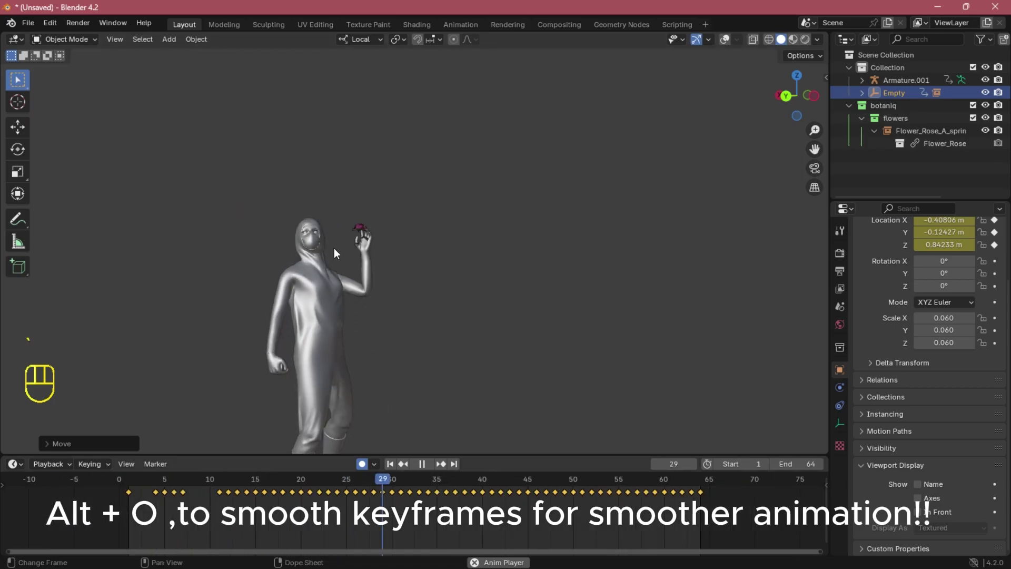
pyautogui.moveTo(334, 248); pyautogui.dragTo(652, 251, button='middle')
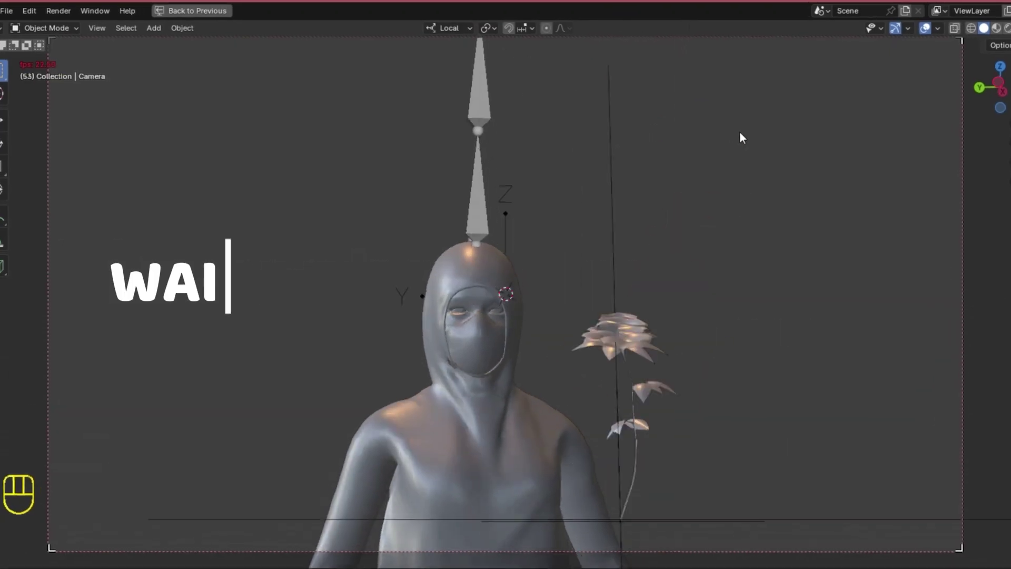
# Step: Preview the animation through the camera in Solid shading
pyautogui.press('z')
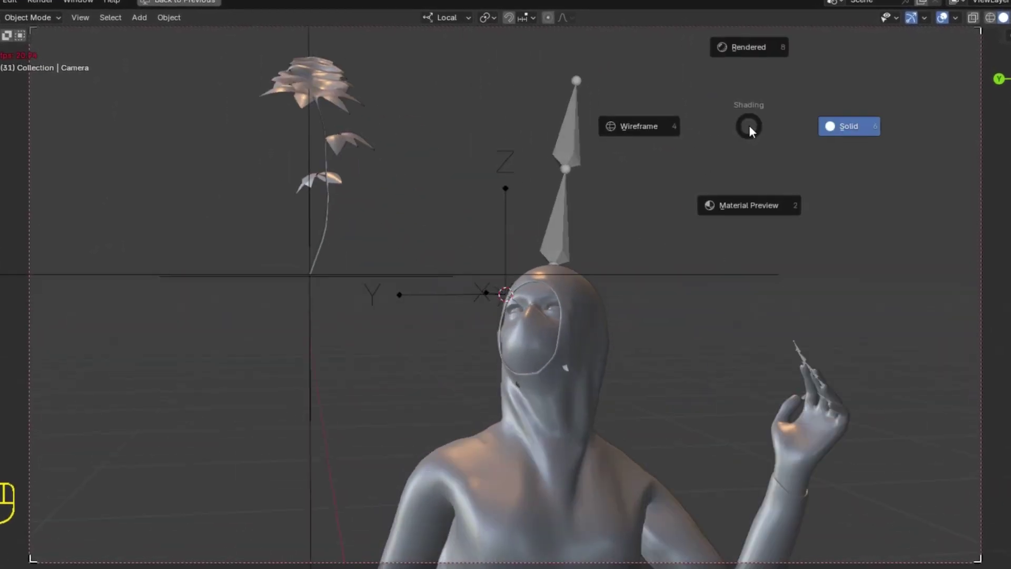
pyautogui.click(797, 123)
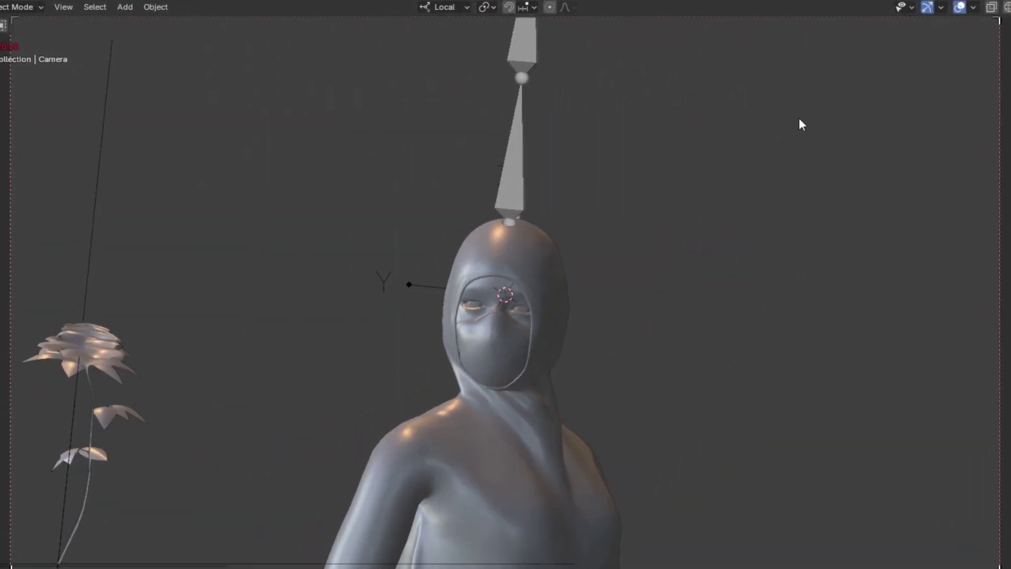
pyautogui.scroll(-2, 806, 119)
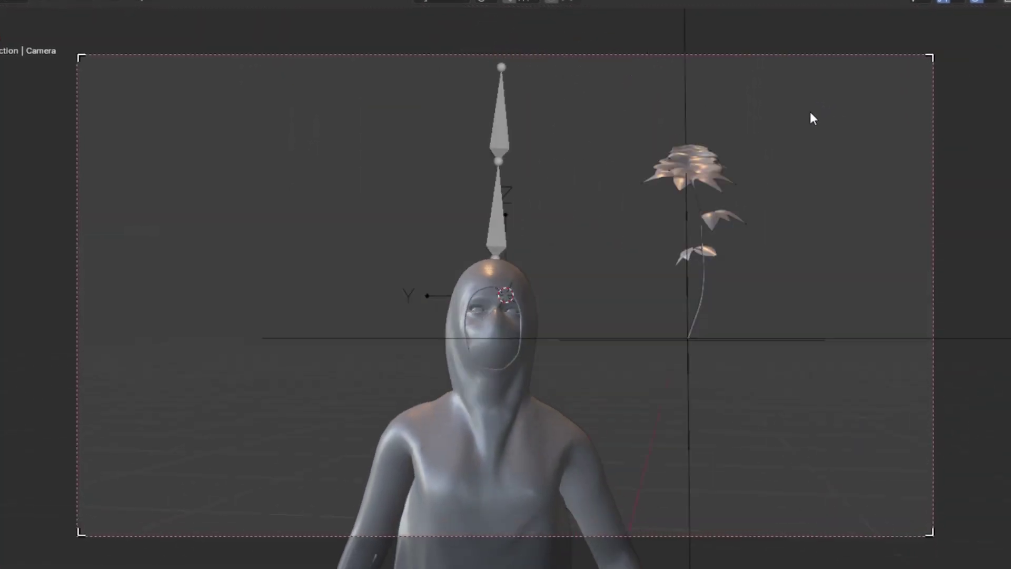
# Step: Add a camera at the empty's position and parent it to the empty
pyautogui.click(448, 240)
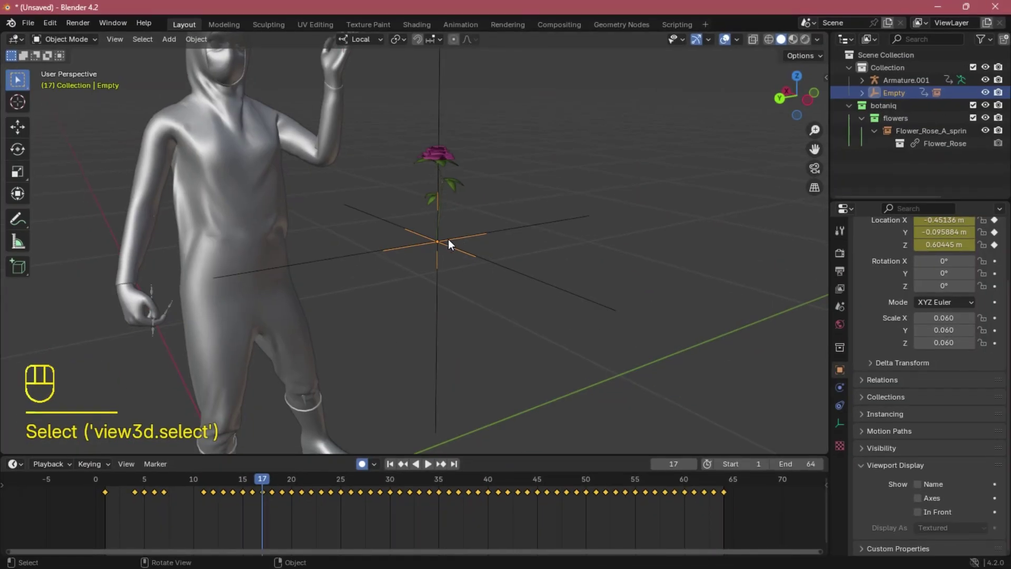
pyautogui.scroll(1, 445, 253)
pyautogui.hotkey('shift', 'a')
pyautogui.click(413, 318)
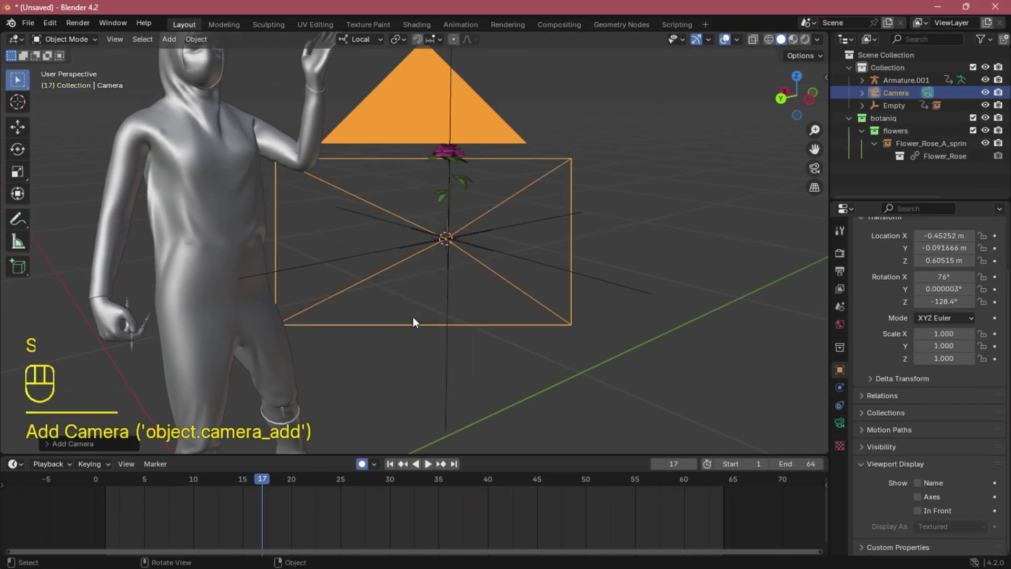
pyautogui.moveTo(413, 318); pyautogui.dragTo(510, 253, button='middle')
pyautogui.keyDown('shift'); pyautogui.moveTo(895, 93); pyautogui.dragTo(896, 109); pyautogui.keyUp('shift')
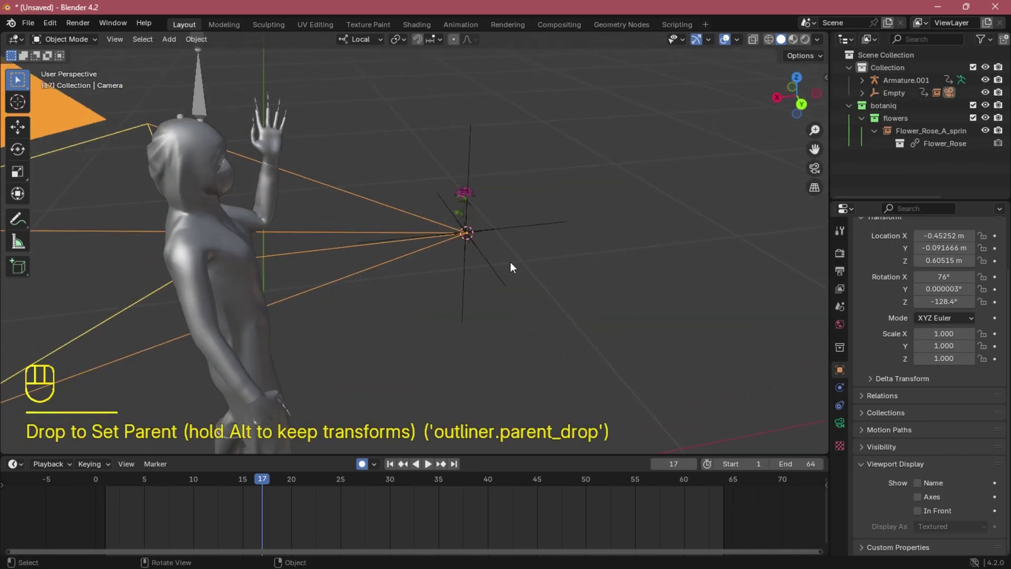
# Step: Play the animation to check how the parented camera moves with the empty, and stop playback
pyautogui.press('space')
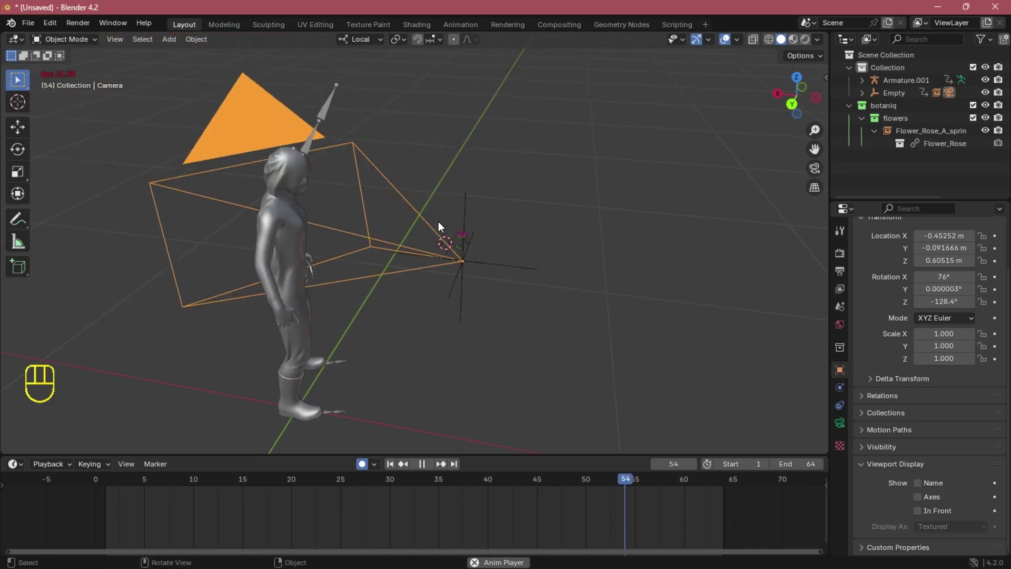
pyautogui.press('space')
pyautogui.moveTo(438, 221); pyautogui.dragTo(352, 202, button='middle')
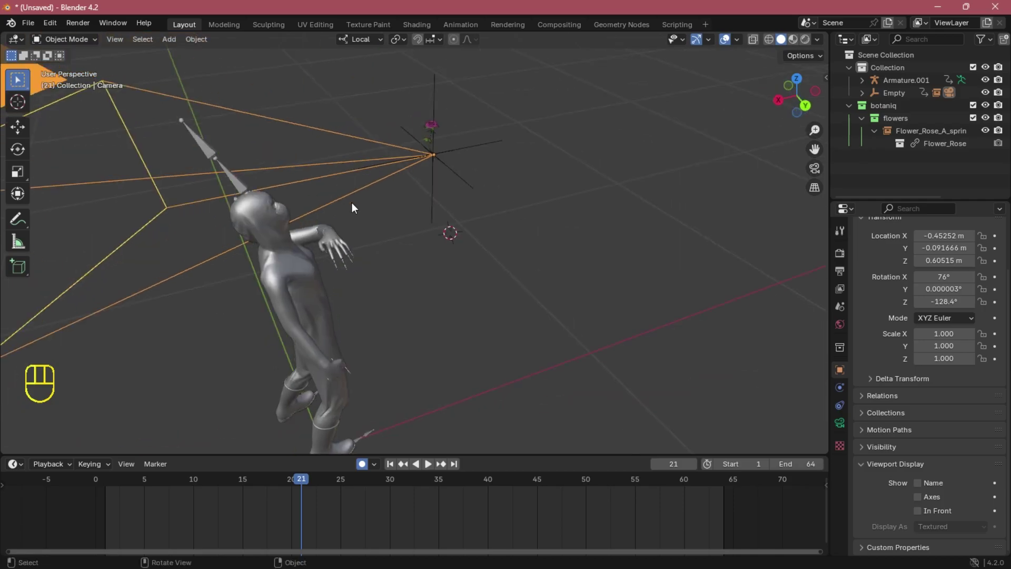
# Step: Add a second empty at the character's head and scale it down to about 0.084
pyautogui.hotkey('shift', 'a')
pyautogui.moveTo(232, 184)
pyautogui.click(353, 191)
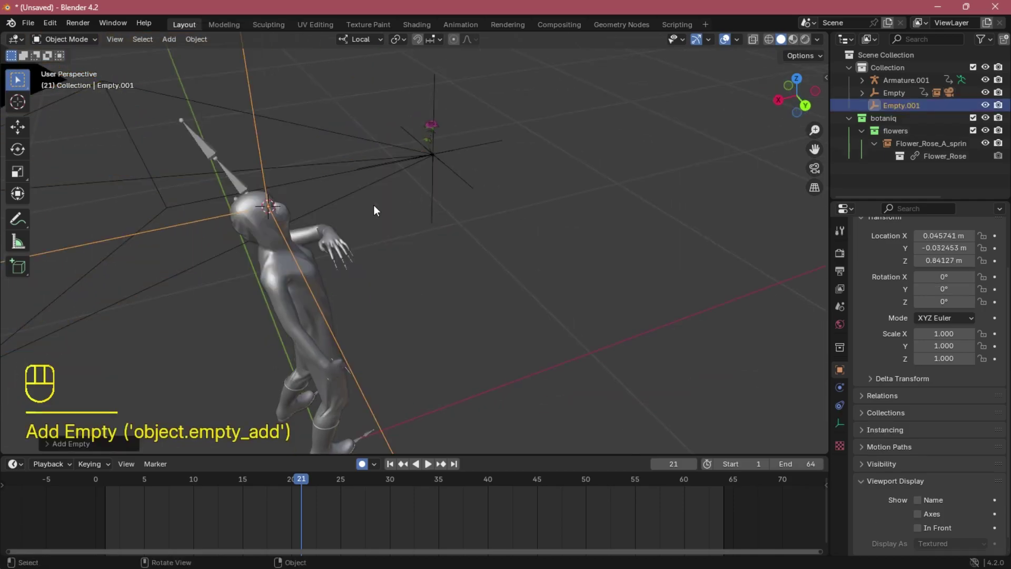
pyautogui.press('s')
pyautogui.click(319, 216)
pyautogui.press('s')
pyautogui.click(433, 225)
pyautogui.moveTo(433, 225); pyautogui.dragTo(371, 226, button='middle')
# Step: Add a Track To constraint to the camera parented under the first empty
pyautogui.click(813, 168)
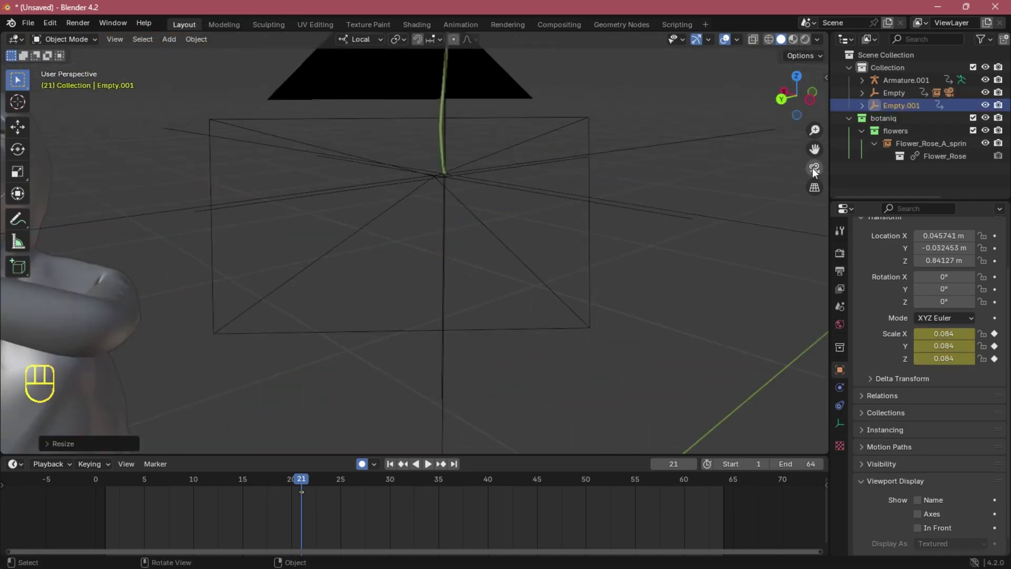
pyautogui.click(862, 105)
pyautogui.click(875, 118)
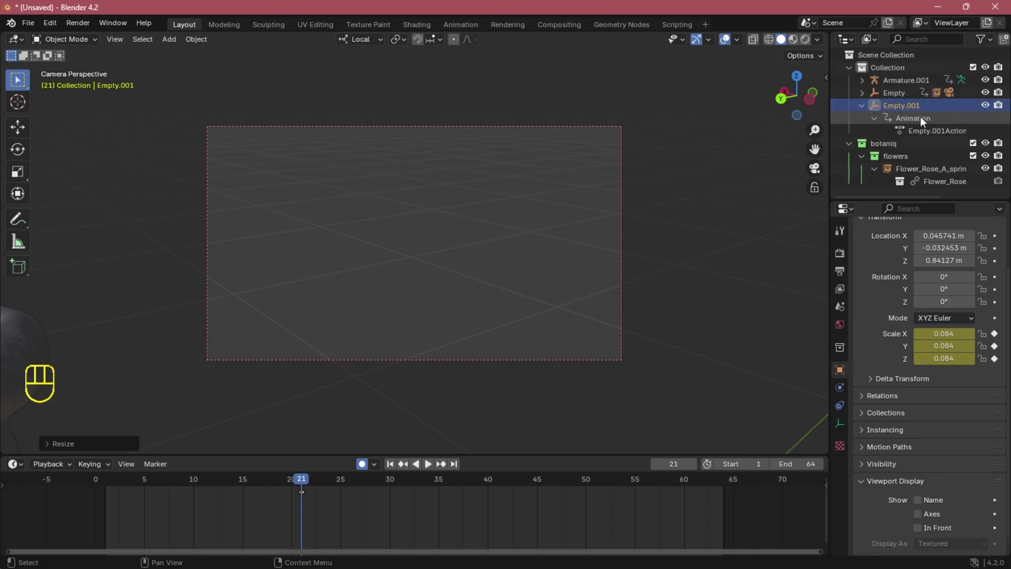
pyautogui.click(861, 93)
pyautogui.click(924, 118)
pyautogui.click(840, 405)
pyautogui.click(924, 251)
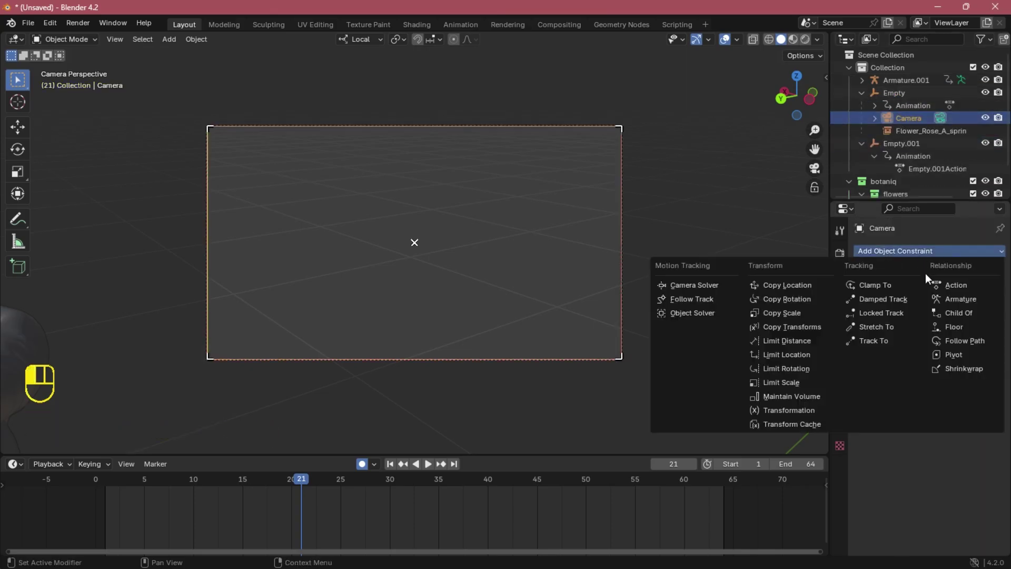
pyautogui.click(908, 340)
# Step: Set the Track To constraint's target to Empty.001, the small empty at the character's head
pyautogui.click(948, 291)
pyautogui.moveTo(474, 227); pyautogui.dragTo(400, 238, button='middle')
pyautogui.click(981, 291)
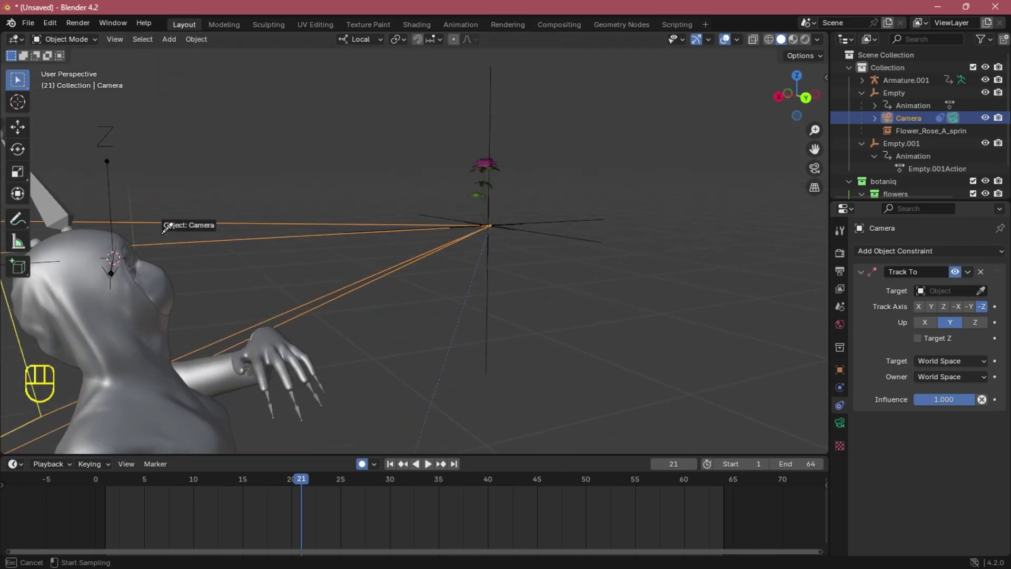
pyautogui.click(113, 156)
# Step: Play the animation through the camera to check how it tracks the character's head, and stop playback
pyautogui.click(815, 168)
pyautogui.press('space')
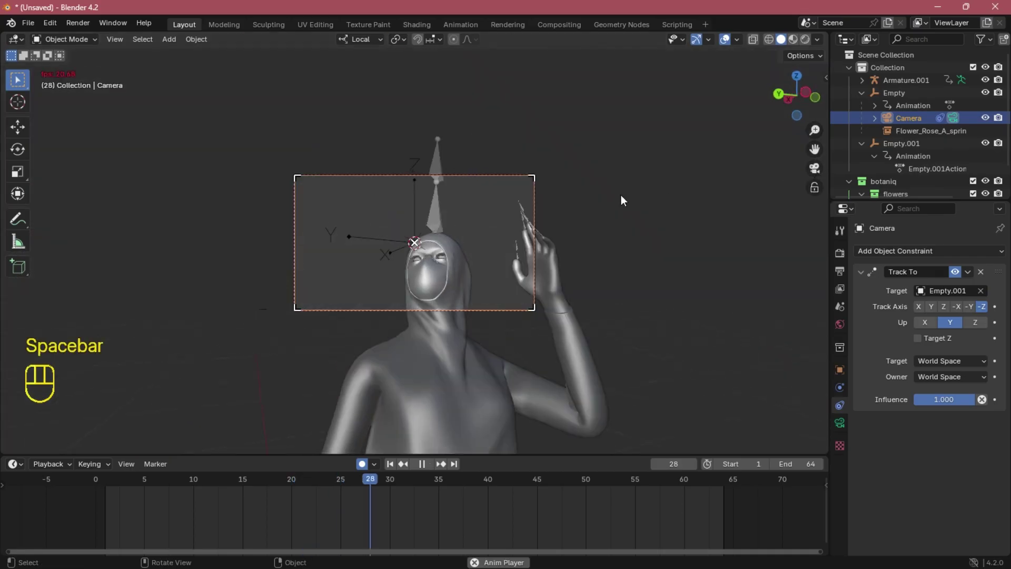
pyautogui.scroll(2, 621, 195)
pyautogui.press('Escape')
# Step: Stretch the armature's keyframes over a longer time range, set the scene's end frame to 121, and shift the keyframes along the timeline
pyautogui.click(442, 210)
pyautogui.press('a')
pyautogui.press('s')
pyautogui.click(442, 529)
pyautogui.moveTo(796, 464); pyautogui.dragTo(818, 464)
pyautogui.press('g')
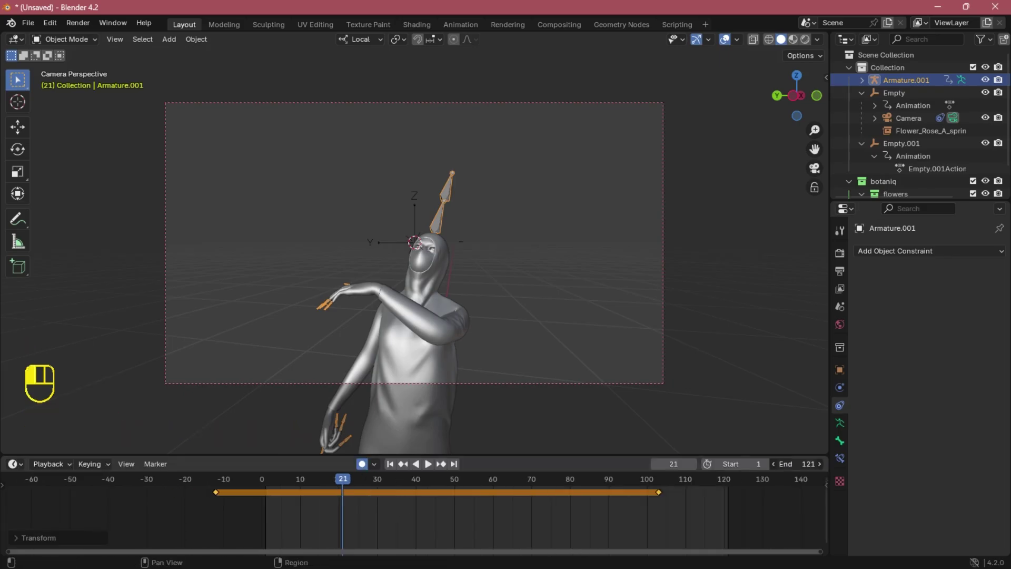
pyautogui.click(646, 479)
# Step: Check the slower motion in playback, stretch and shift the armature's keyframes further, and set the end frame to 306
pyautogui.press('space')
pyautogui.scroll(-3, 377, 523)
pyautogui.press('space')
pyautogui.press('s')
pyautogui.click(426, 521)
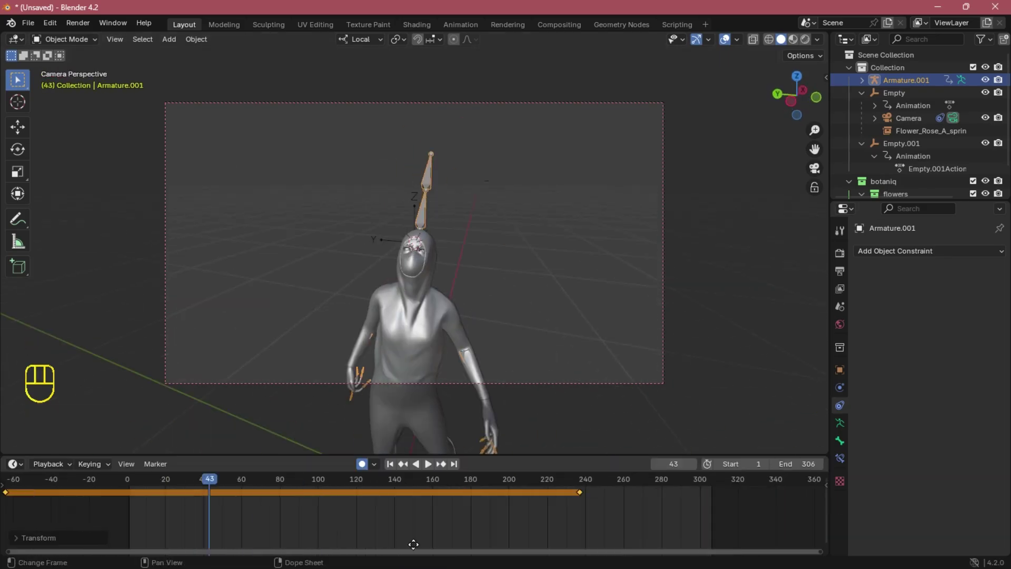
pyautogui.press('g')
pyautogui.click(454, 521)
# Step: Preview the retimed animation through the camera, set the end frame to 65, and enlarge the timeline area
pyautogui.press('space')
pyautogui.scroll(1, 422, 500)
pyautogui.press('Escape')
pyautogui.press('space')
pyautogui.press('space')
pyautogui.click(557, 190)
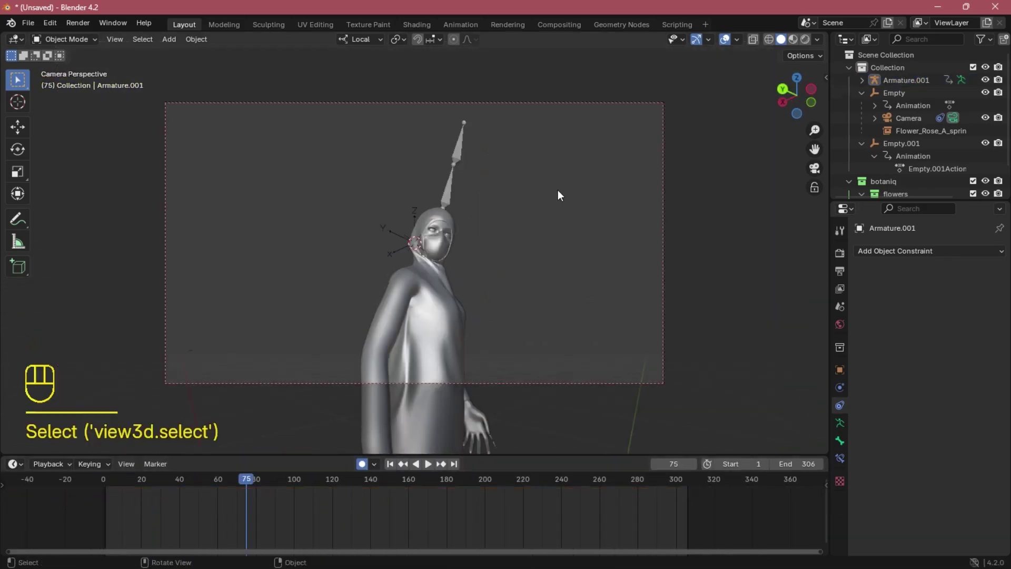
pyautogui.press('space')
pyautogui.moveTo(806, 464); pyautogui.dragTo(771, 321)
# Step: Show the first empty's animation curves in the Graph Editor and smooth its keyframes three times
pyautogui.click(893, 93)
pyautogui.click(14, 327)
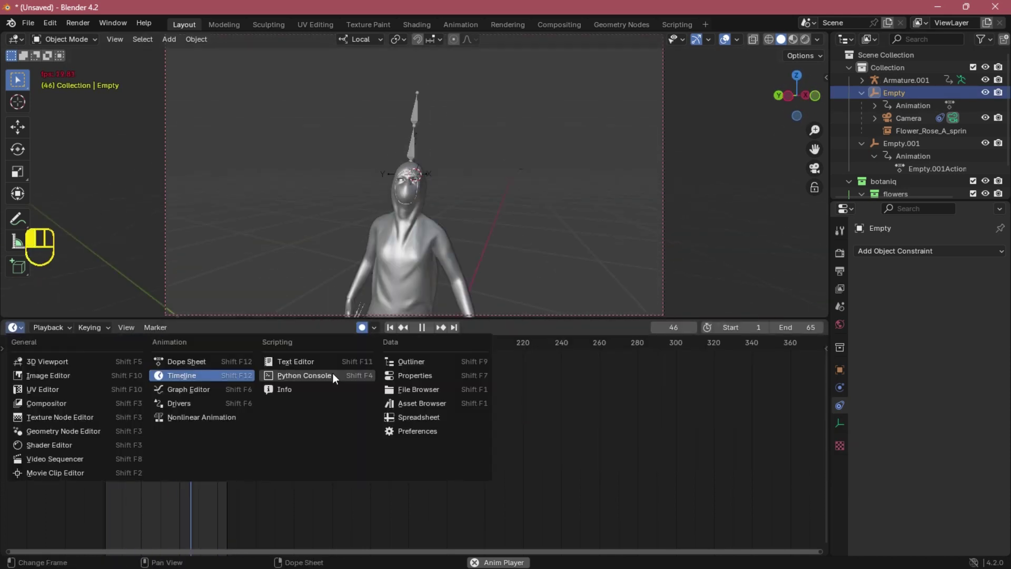
pyautogui.click(332, 373)
pyautogui.press('Home')
pyautogui.hotkey('alt', 'o')
pyautogui.hotkey('alt', 'o')
pyautogui.hotkey('alt', 'o')
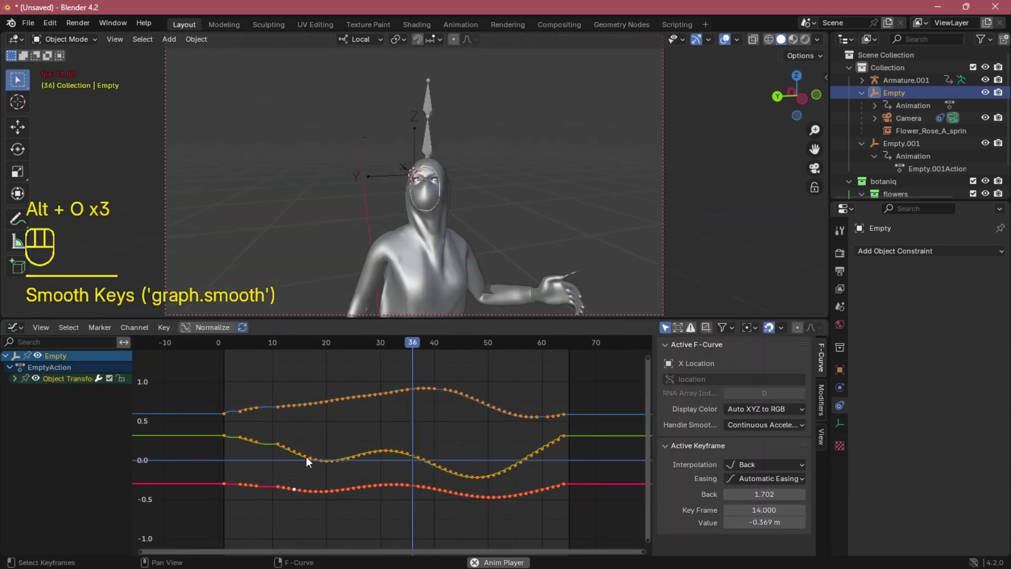
# Step: Select the camera and maximize the 3D viewport to watch the playing animation up close through the camera
pyautogui.click(908, 118)
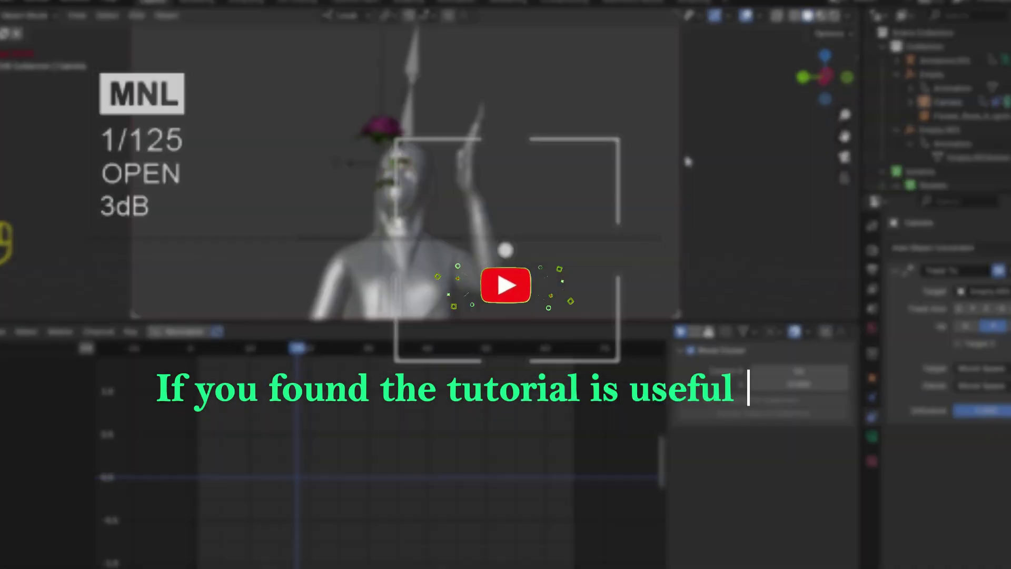
pyautogui.hotkey('ctrl', 'space')
pyautogui.scroll(3, 685, 158)
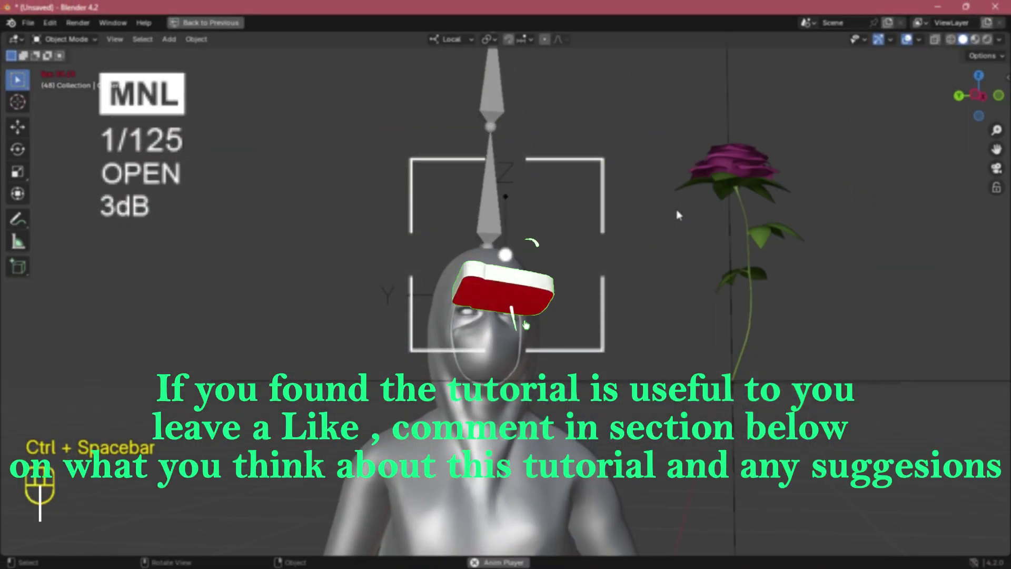